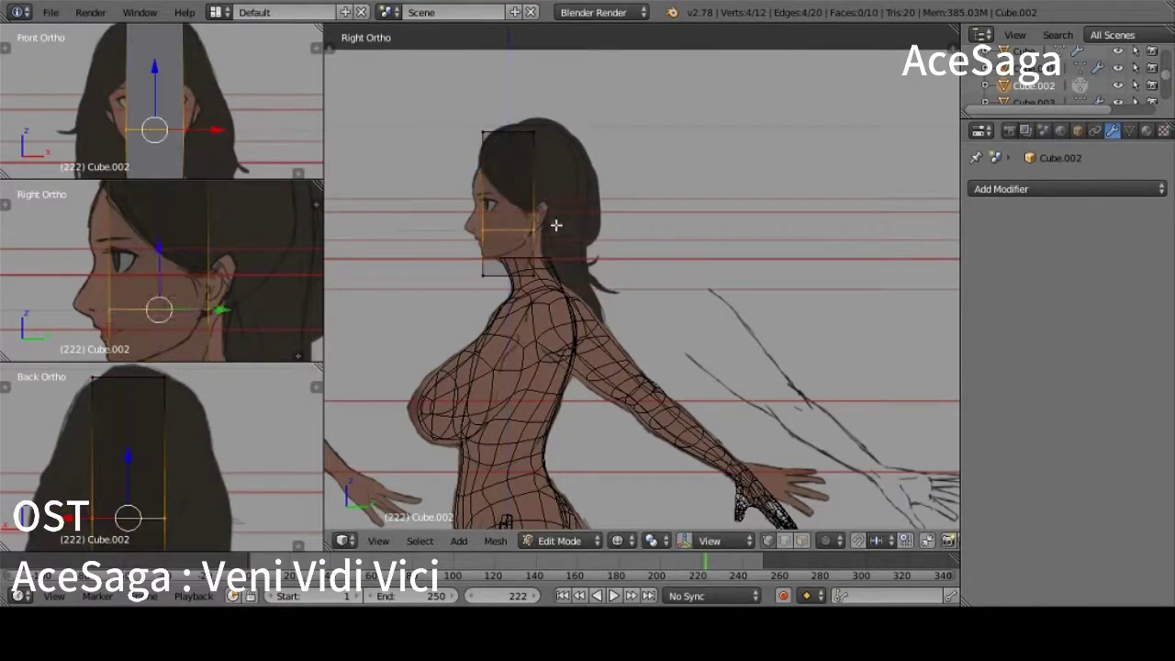
# Step: Scale the whole head cube uniformly from the top view to match the reference
pyautogui.click(659, 133)
pyautogui.press('a')
pyautogui.press('KP_7')
pyautogui.press('s')
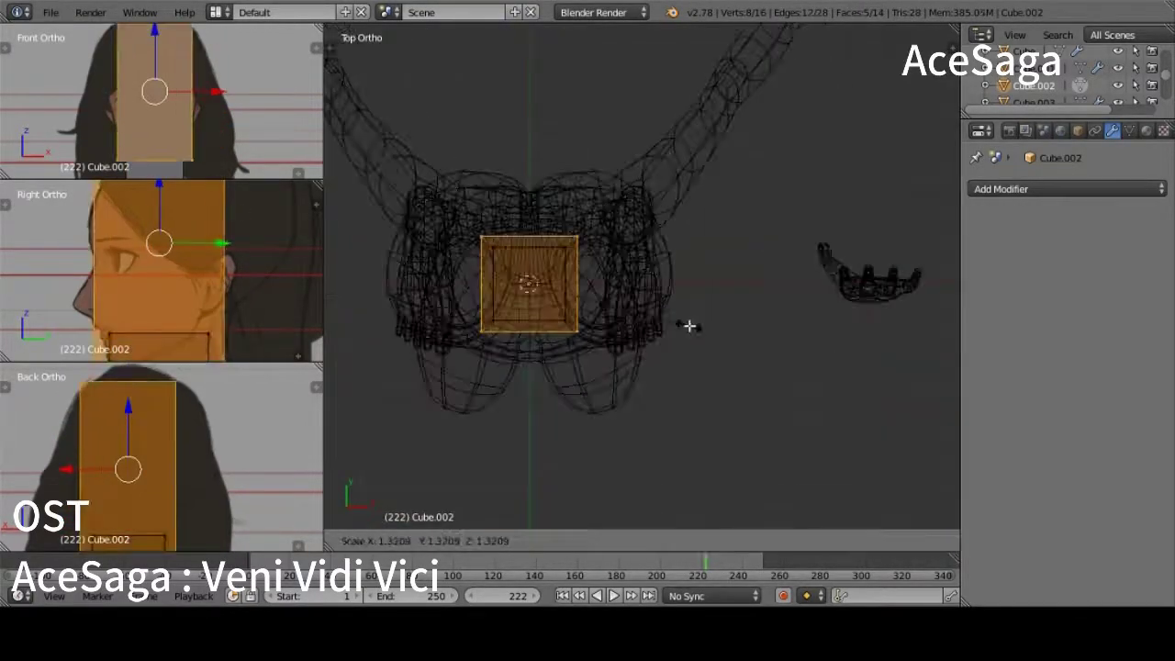
pyautogui.click(703, 326)
# Step: Cut a vertical center edge loop and add a Mirror modifier to the halved cube
pyautogui.press('a')
pyautogui.press('KP_3')
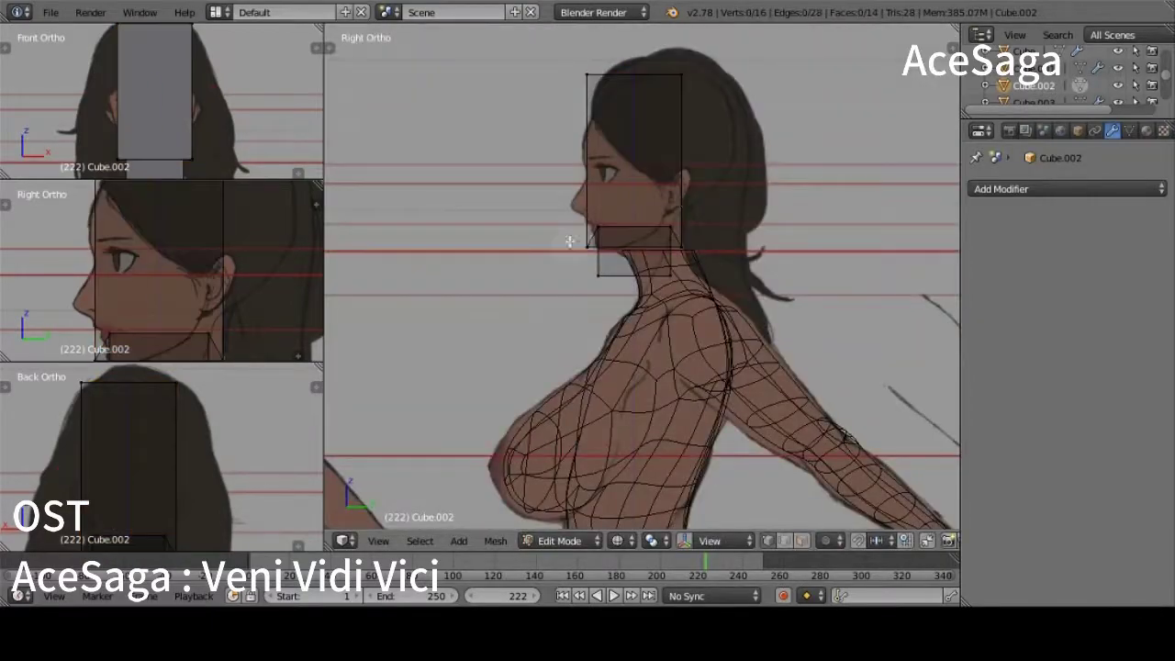
pyautogui.press('KP_1')
pyautogui.hotkey('ctrl', 'r')
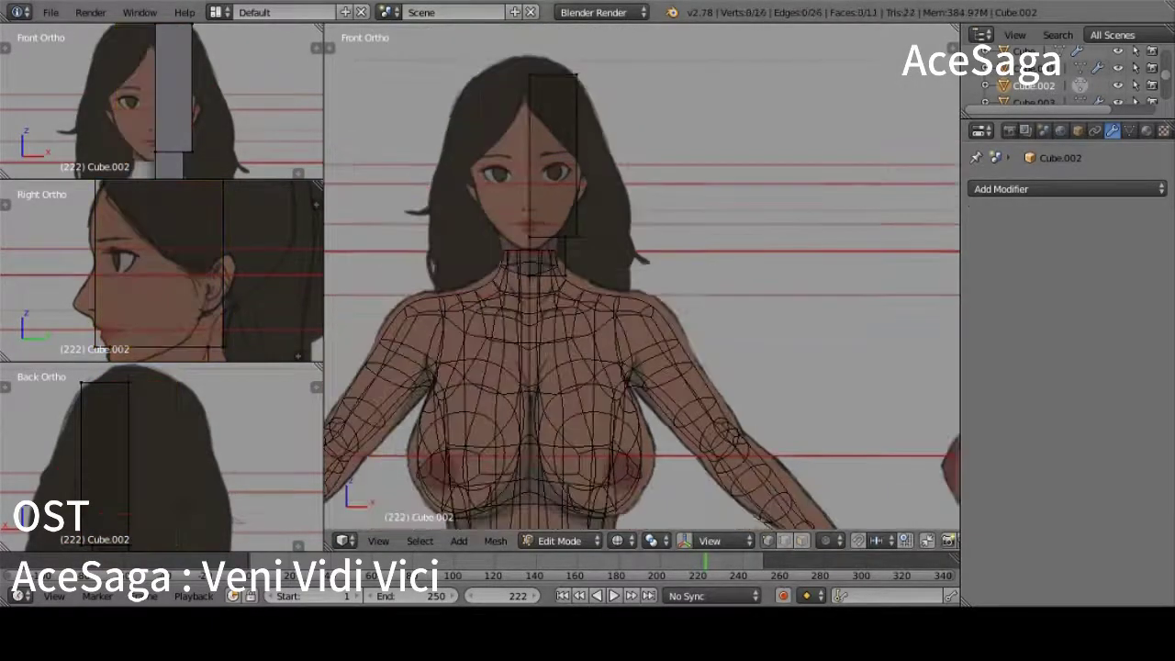
pyautogui.click(1029, 188)
pyautogui.click(799, 358)
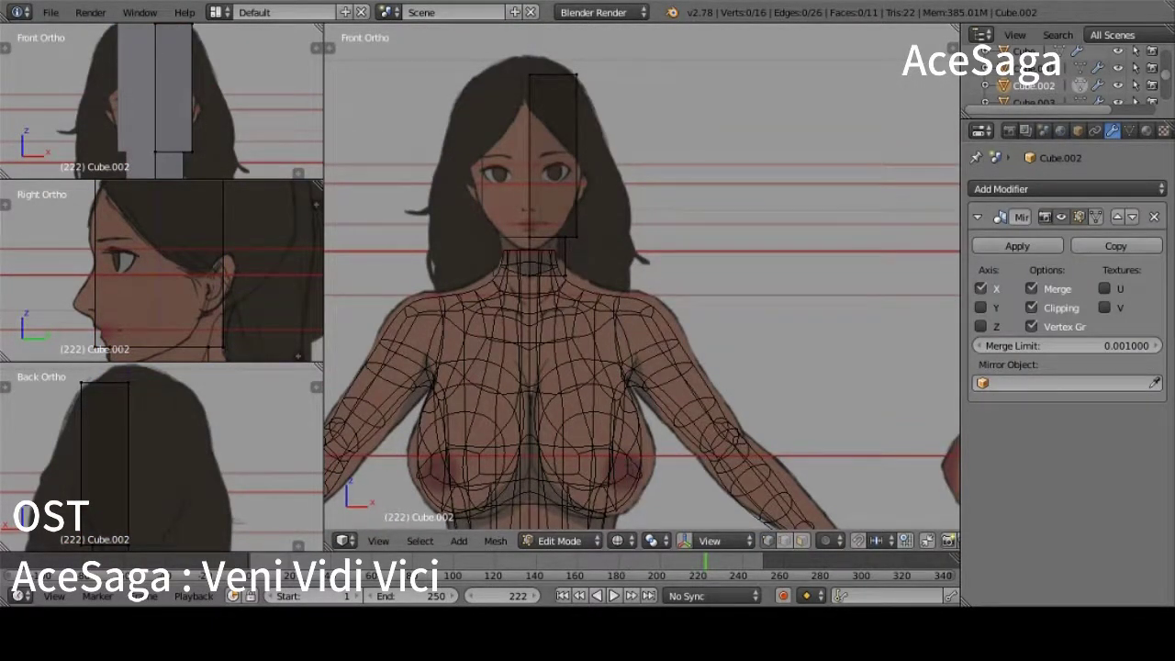
# Step: Select the top front edge of the head box and test moving it along Y
pyautogui.moveTo(496, 183); pyautogui.dragTo(559, 166, button='middle')
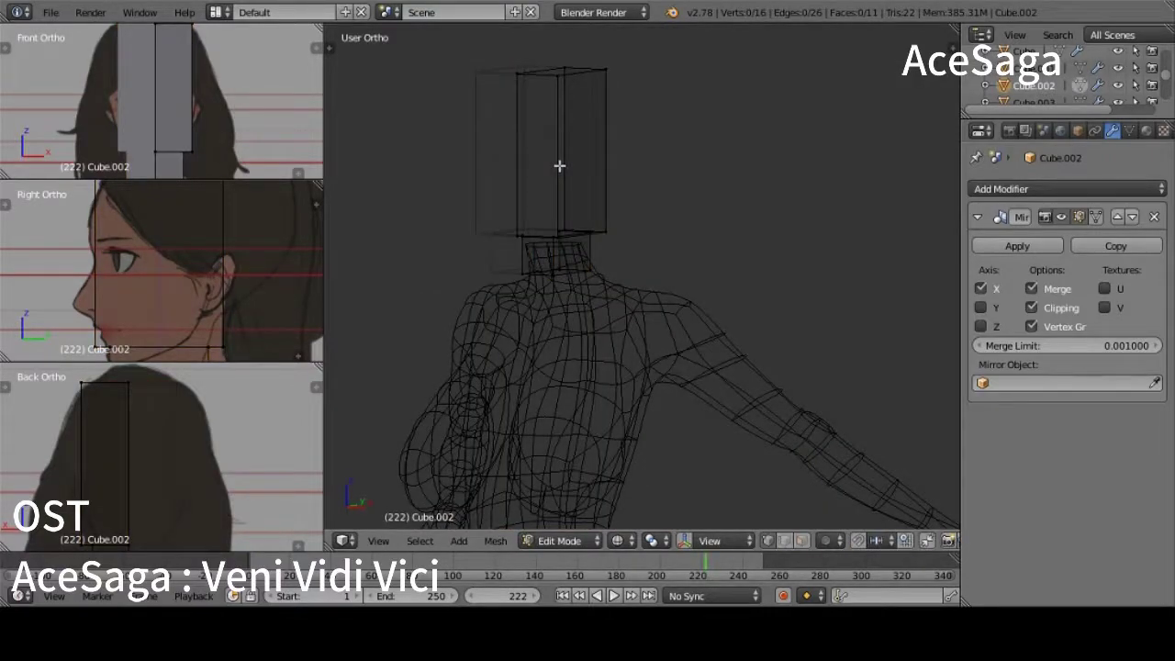
pyautogui.press('z')
pyautogui.press('a')
pyautogui.press('z')
pyautogui.rightClick(548, 68)
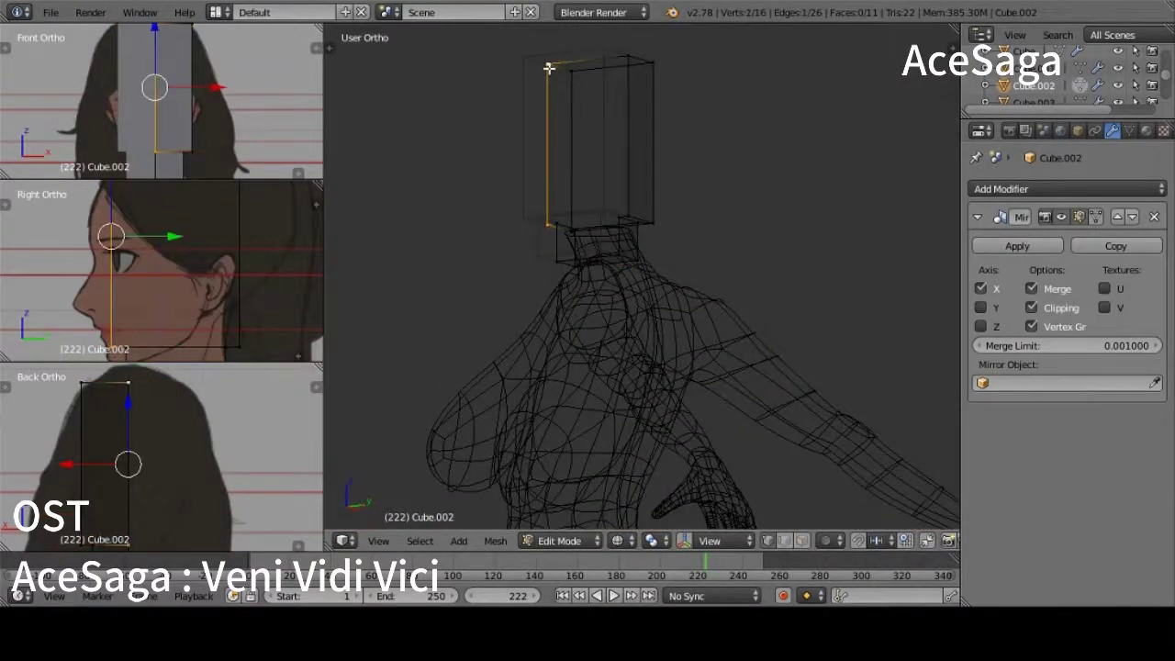
pyautogui.press('KP_3')
pyautogui.press('g')
pyautogui.press('y')
pyautogui.press('Escape')
# Step: Select the vertex at the back of the jaw and its matching vertex
pyautogui.rightClick(712, 220)
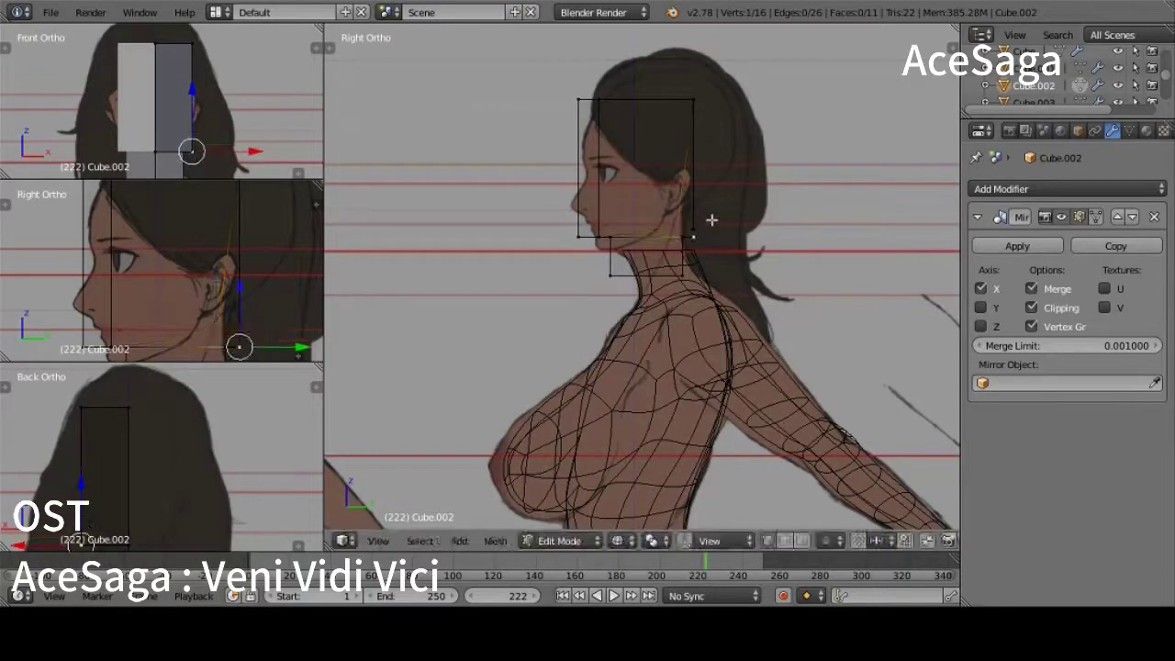
pyautogui.click(691, 213)
pyautogui.keyDown('shift'); pyautogui.rightClick(695, 269); pyautogui.keyUp('shift')
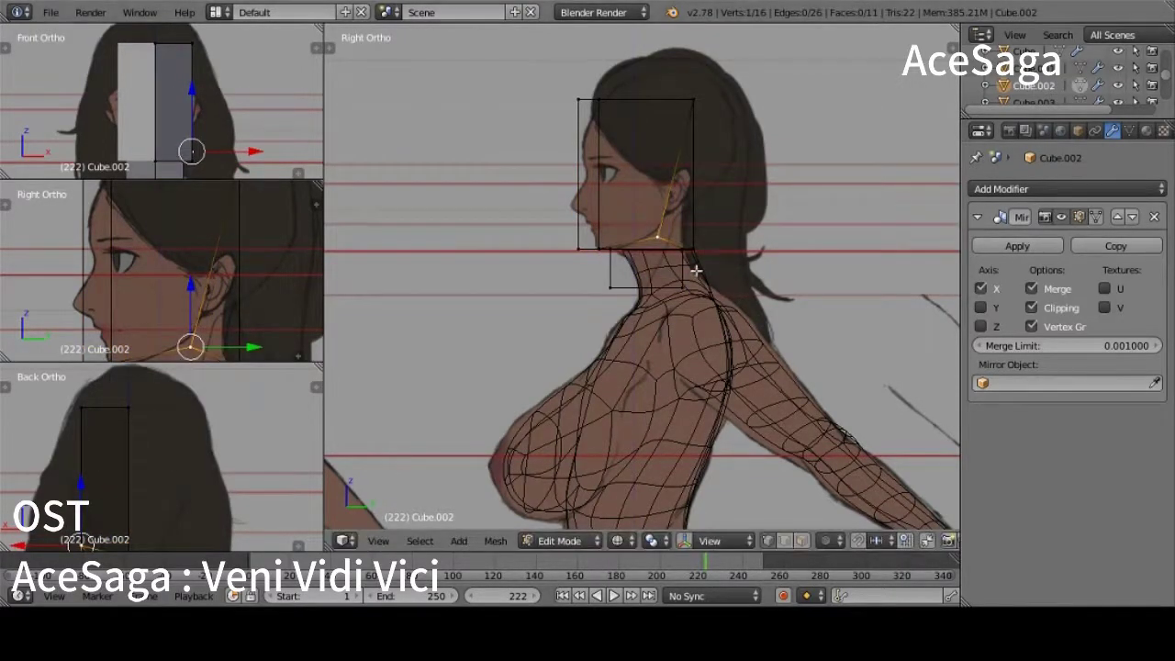
pyautogui.moveTo(695, 270); pyautogui.dragTo(701, 253, button='middle')
pyautogui.scroll(-2, 643, 284)
# Step: Add the jaw corner vertex and lower the jaw vertices along Z in side view
pyautogui.keyDown('shift'); pyautogui.rightClick(616, 281); pyautogui.keyUp('shift')
pyautogui.press('KP_3')
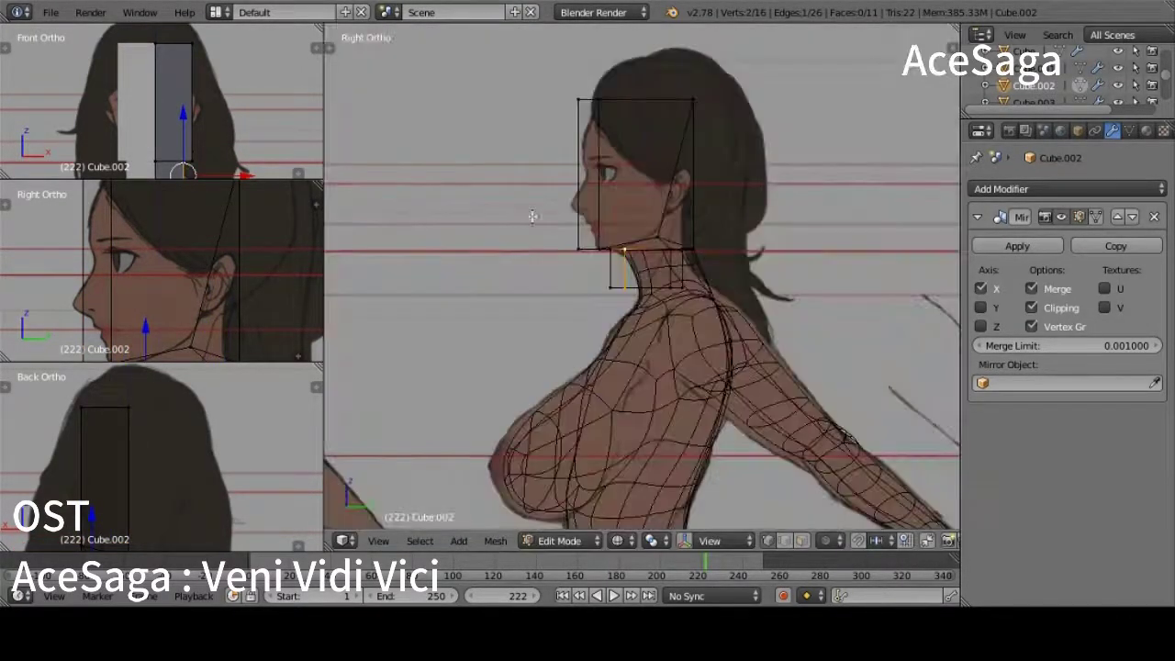
pyautogui.scroll(3, 630, 229)
pyautogui.scroll(-2, 669, 198)
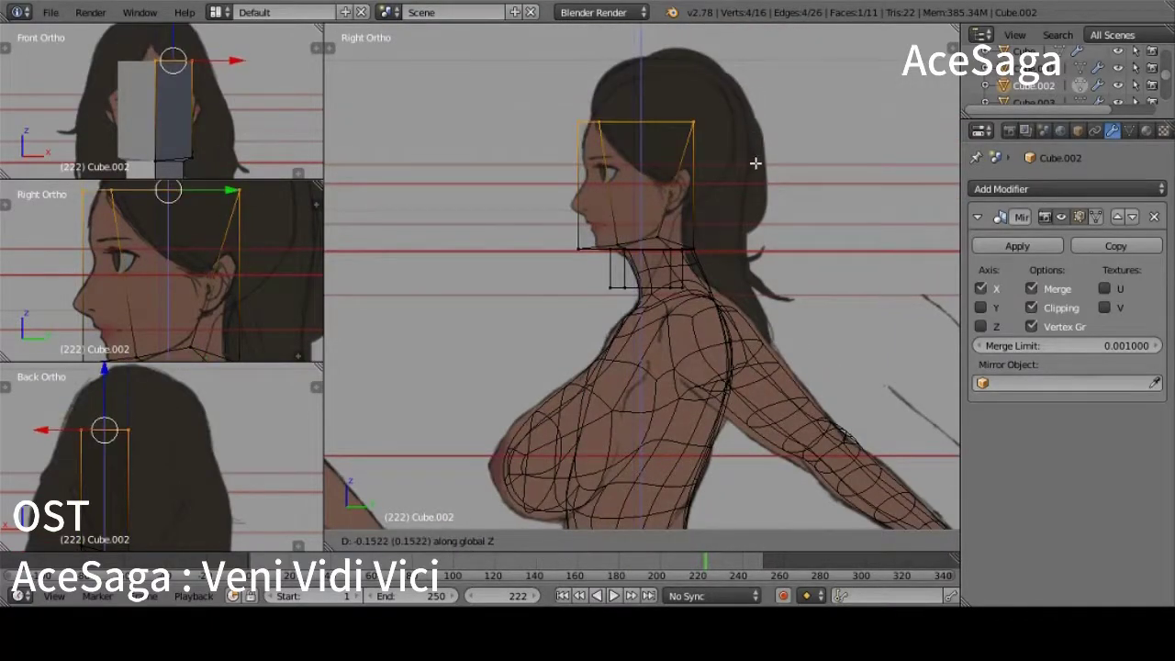
pyautogui.moveTo(755, 162)
pyautogui.mouseDown(button='middle')
pyautogui.moveTo(784, 116)
pyautogui.moveTo(638, 123)
pyautogui.mouseUp(button='middle')
pyautogui.press('g')
pyautogui.press('z')
pyautogui.click(789, 96)
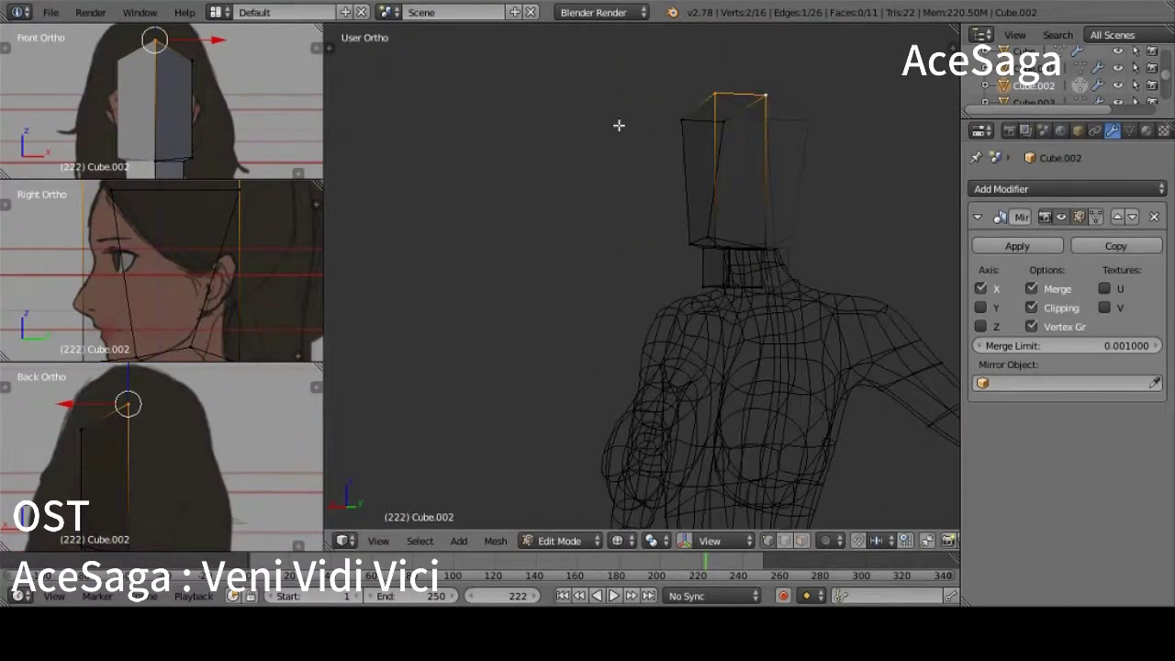
# Step: Add a horizontal edge loop across the head box
pyautogui.hotkey('ctrl', 'r')
pyautogui.click(736, 143)
pyautogui.click(739, 144)
pyautogui.moveTo(739, 144)
pyautogui.mouseDown(button='middle')
pyautogui.moveTo(703, 215)
pyautogui.moveTo(671, 147)
pyautogui.mouseUp(button='middle')
pyautogui.press('KP_3')
# Step: Shift a forehead vertex along Y and a top-of-head edge along Z to the profile
pyautogui.rightClick(624, 129)
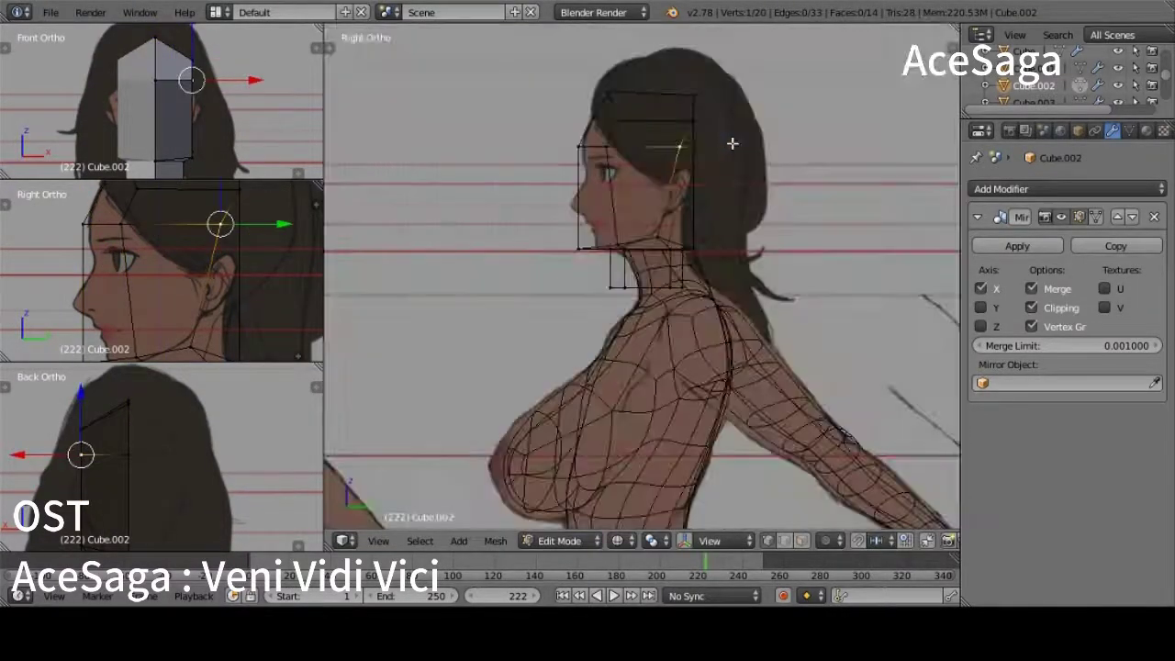
pyautogui.press('g')
pyautogui.press('y')
pyautogui.rightClick(643, 145)
pyautogui.moveTo(643, 145); pyautogui.dragTo(747, 176, button='middle')
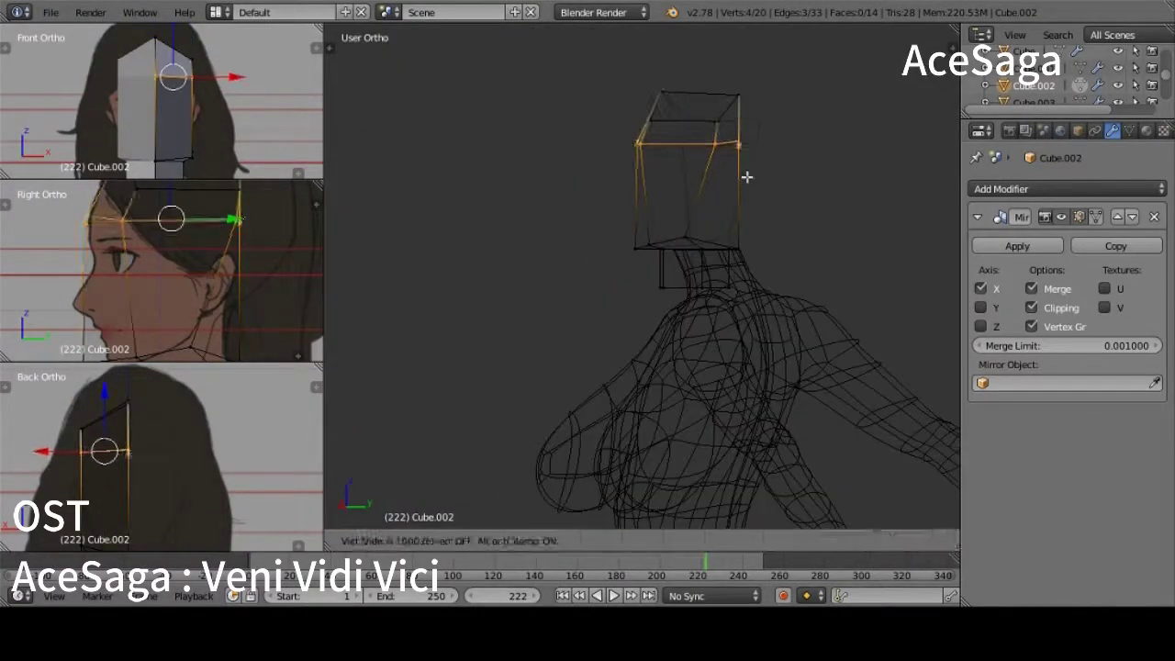
pyautogui.press('KP_3')
pyautogui.press('g')
pyautogui.press('z')
# Step: Cut another edge loop across the head and select the top-back vertices
pyautogui.hotkey('ctrl', 'r')
pyautogui.click(664, 199)
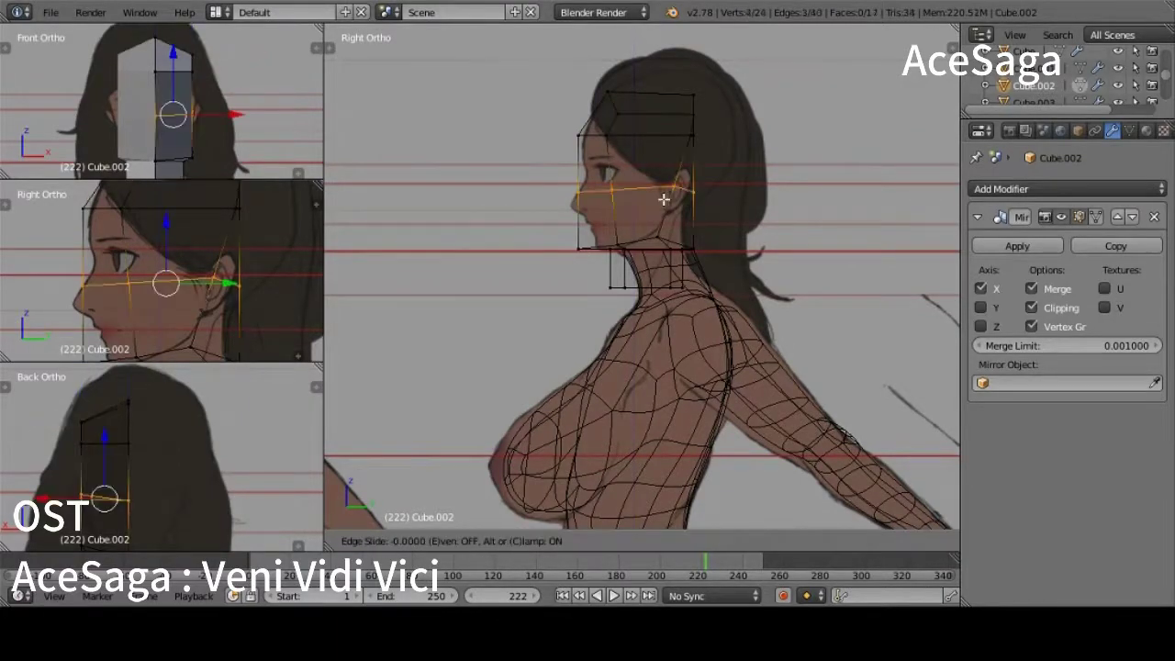
pyautogui.rightClick(703, 180)
pyautogui.rightClick(748, 132)
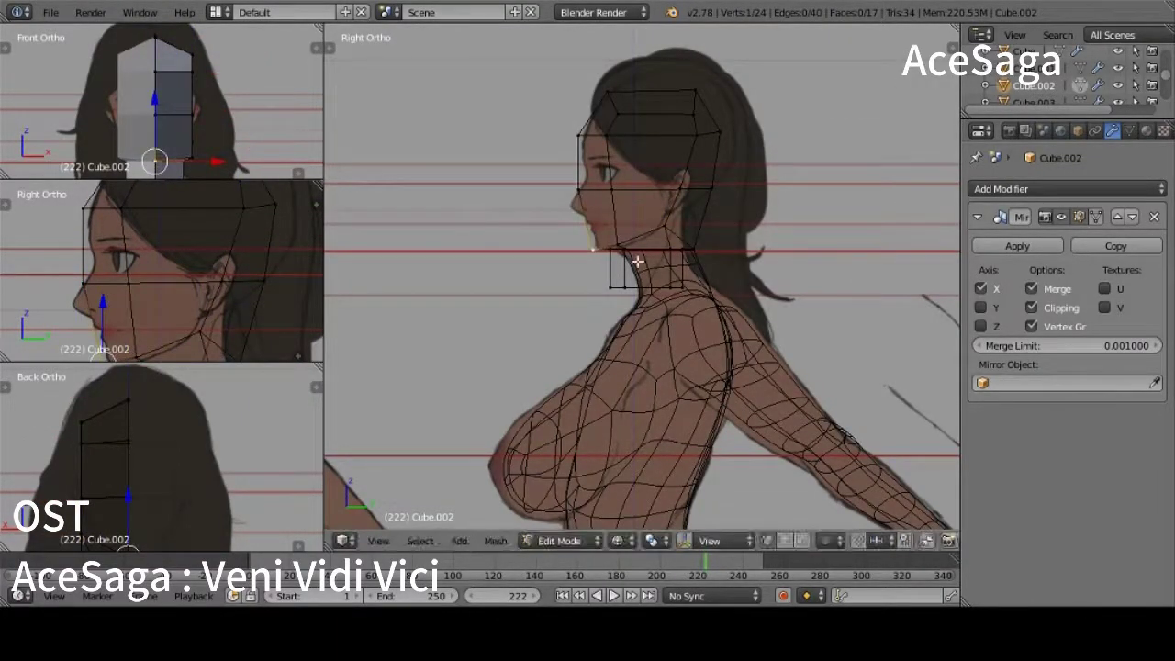
pyautogui.press('KP_1')
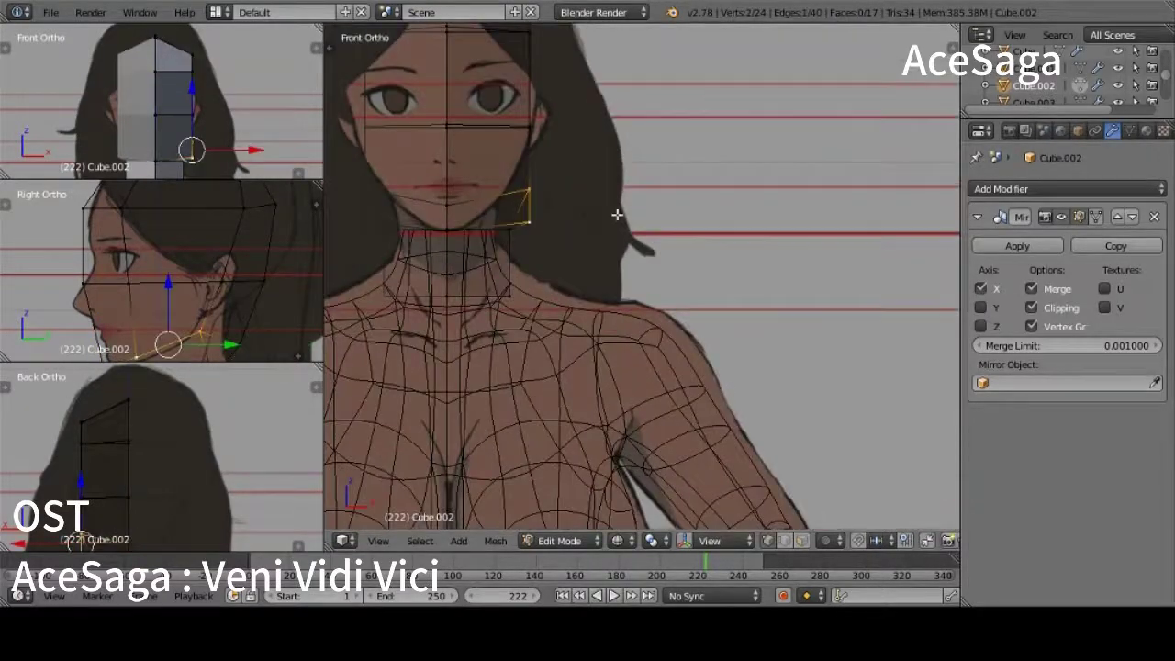
pyautogui.press('z')
pyautogui.press('z')
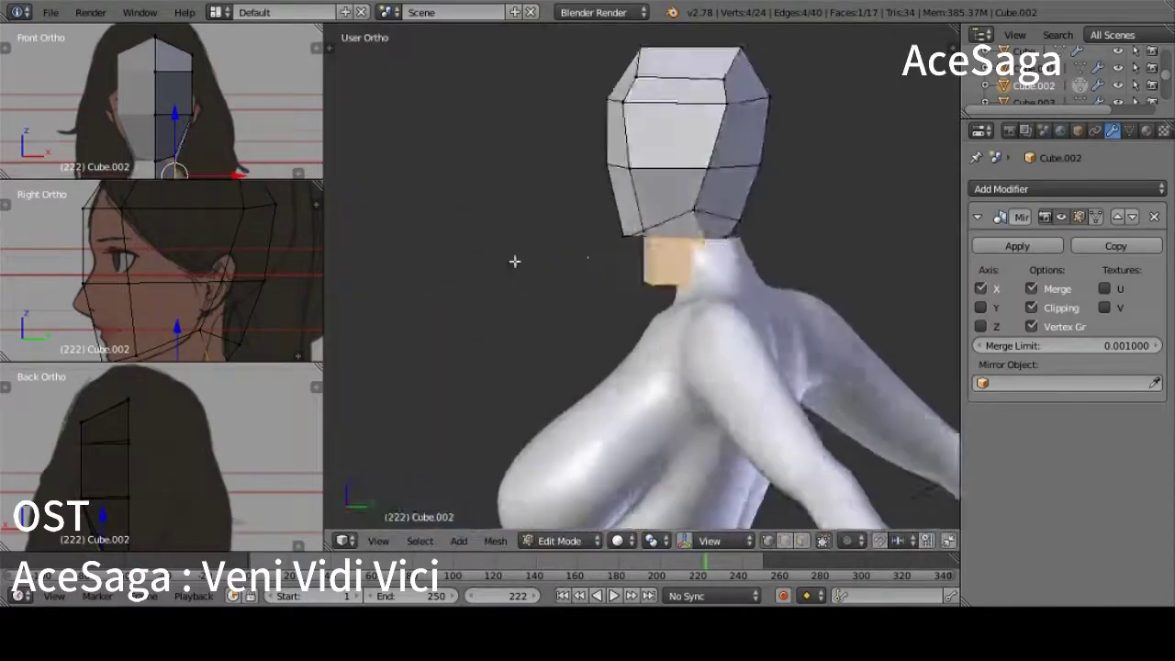
# Step: Move the upper side vertices of the head to fit the front reference
pyautogui.press('KP_1')
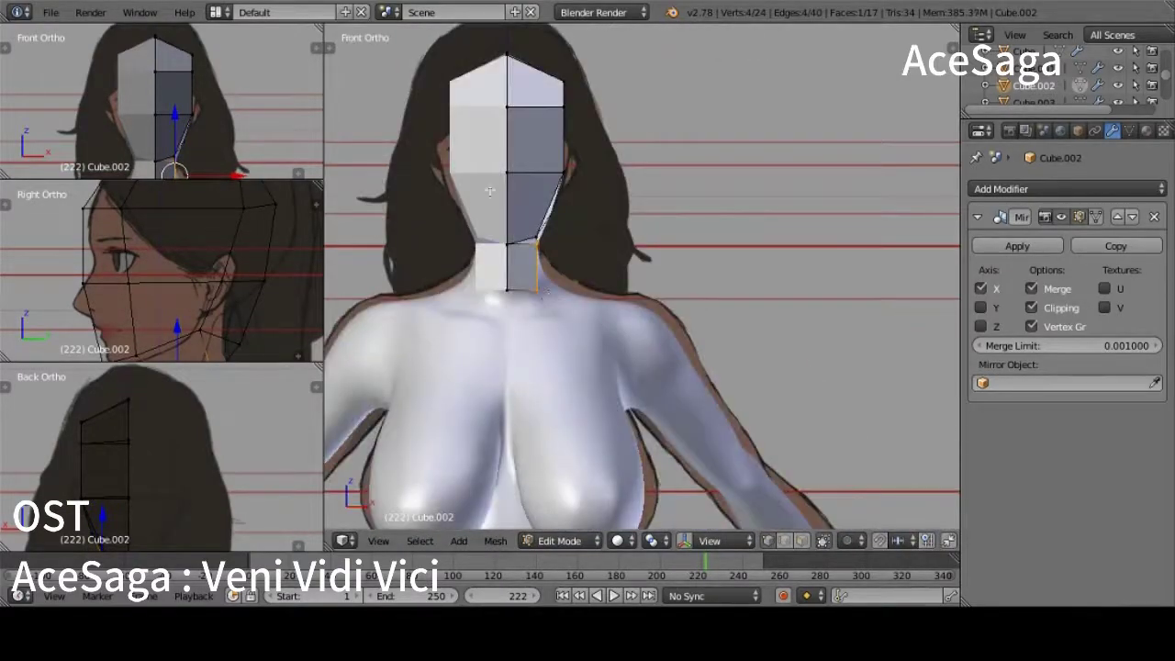
pyautogui.press('z')
pyautogui.rightClick(566, 116)
pyautogui.press('g')
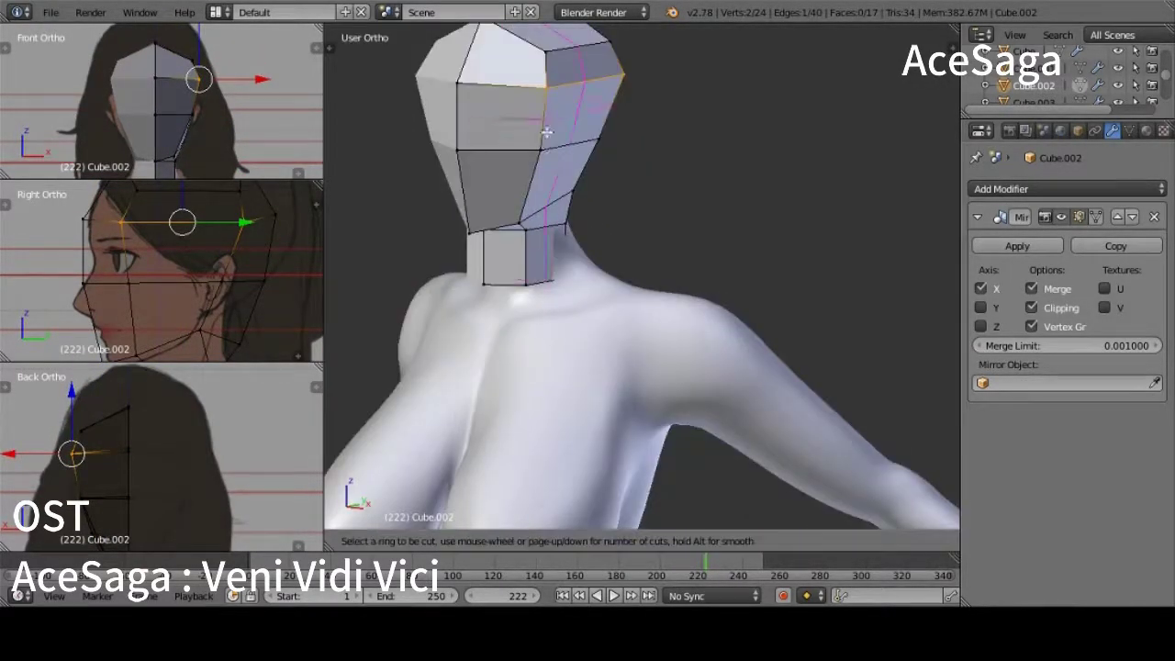
pyautogui.keyDown('shift'); pyautogui.moveTo(197, 324); pyautogui.dragTo(202, 283, button='middle'); pyautogui.keyUp('shift')
# Step: Select a pair of vertices and the edge ring at the top of the head
pyautogui.rightClick(260, 279)
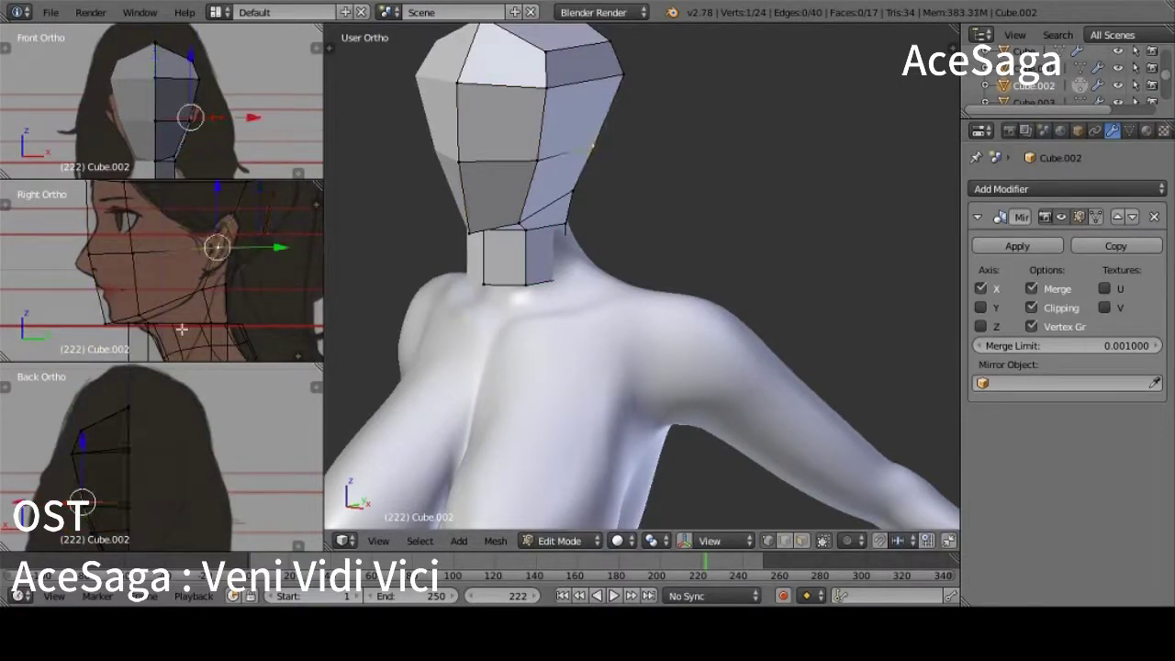
pyautogui.press('z')
pyautogui.keyDown('shift'); pyautogui.rightClick(166, 44); pyautogui.keyUp('shift')
pyautogui.moveTo(198, 47); pyautogui.dragTo(163, 44)
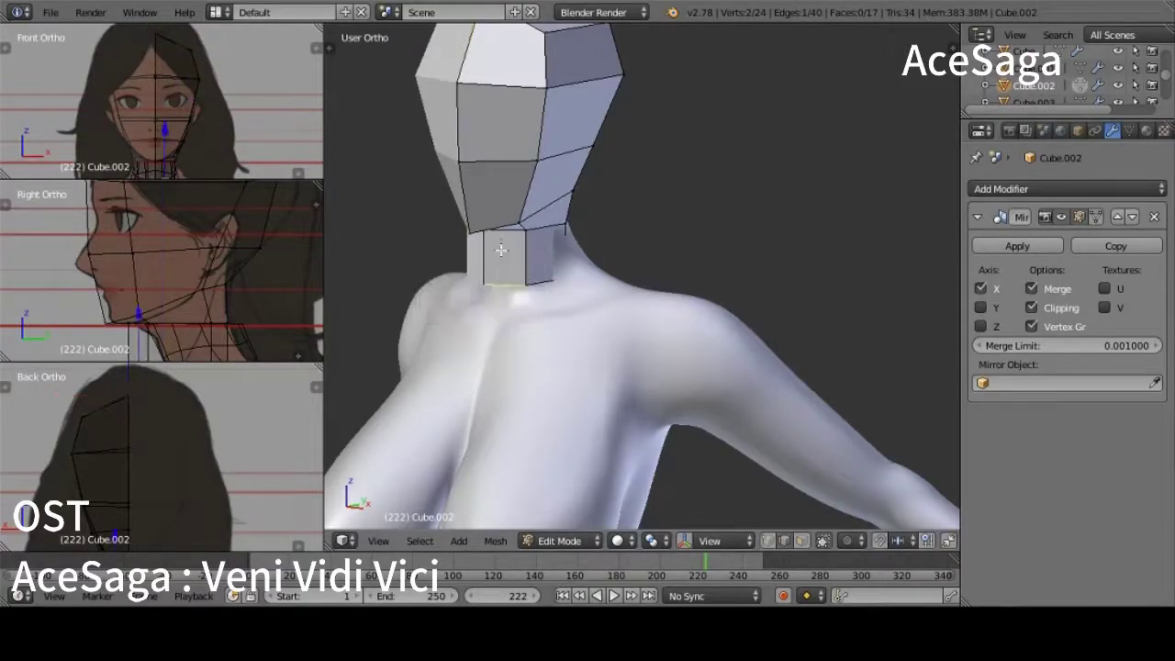
pyautogui.press('z')
pyautogui.moveTo(511, 86); pyautogui.dragTo(540, 190, button='middle')
pyautogui.keyDown('ctrl'); pyautogui.keyDown('alt'); pyautogui.rightClick(540, 190); pyautogui.keyUp('alt'); pyautogui.keyUp('ctrl')
# Step: Make a knife cut across the top of the head
pyautogui.press('z')
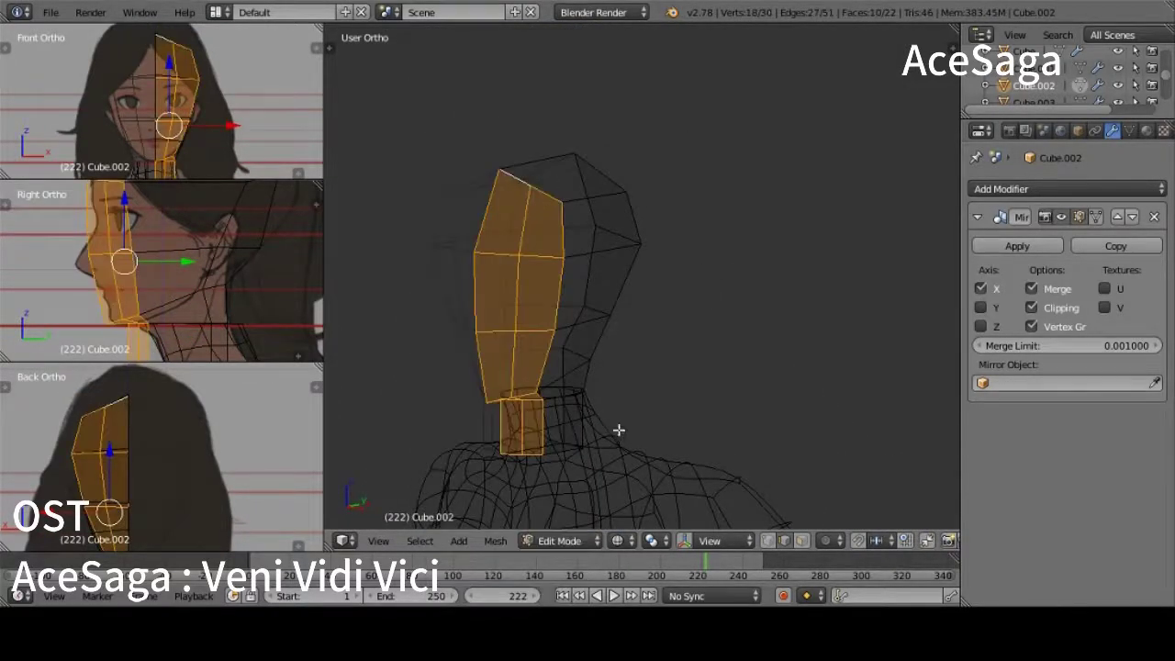
pyautogui.moveTo(616, 428); pyautogui.dragTo(748, 432, button='middle')
pyautogui.press('z')
pyautogui.hotkey('ctrl', 'Tab')
pyautogui.click(695, 176)
pyautogui.press('k')
pyautogui.press('Return')
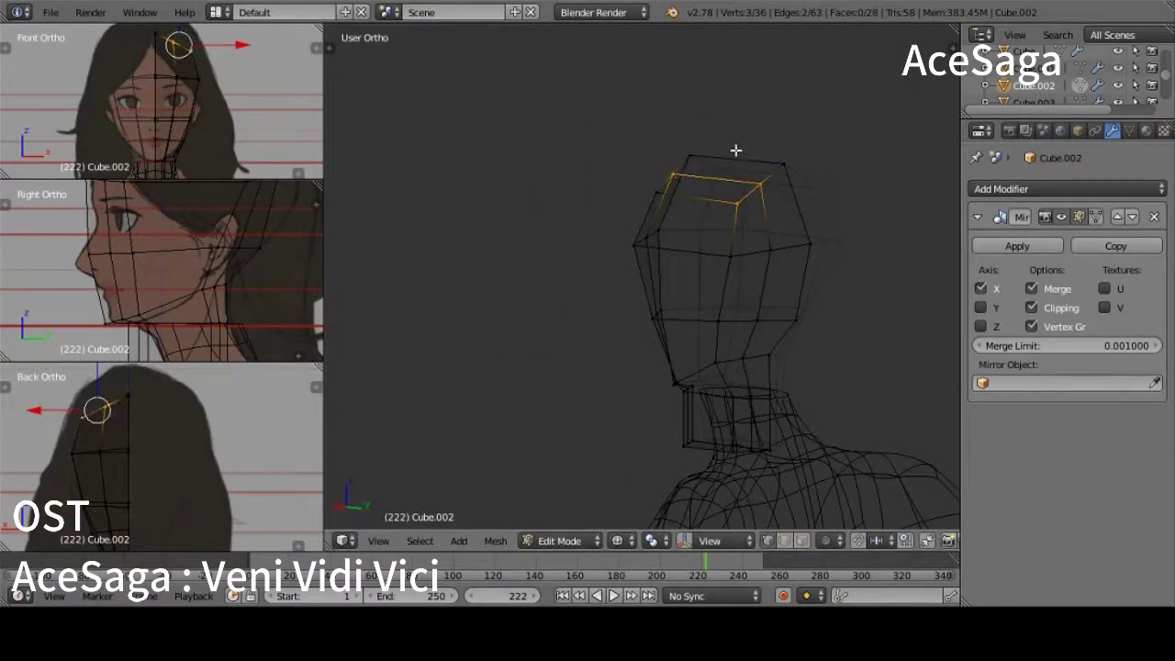
# Step: Add an edge loop around the head at eye level
pyautogui.press('KP_1')
pyautogui.press('z')
pyautogui.press('z')
pyautogui.scroll(-1, 523, 298)
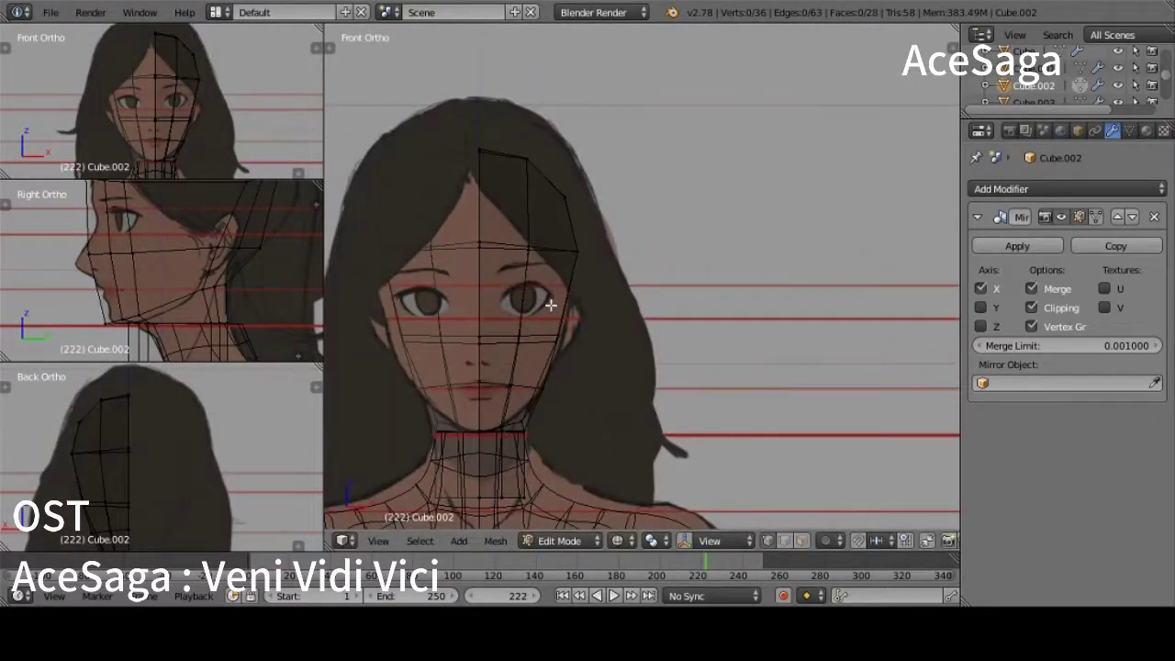
pyautogui.hotkey('ctrl', 'r')
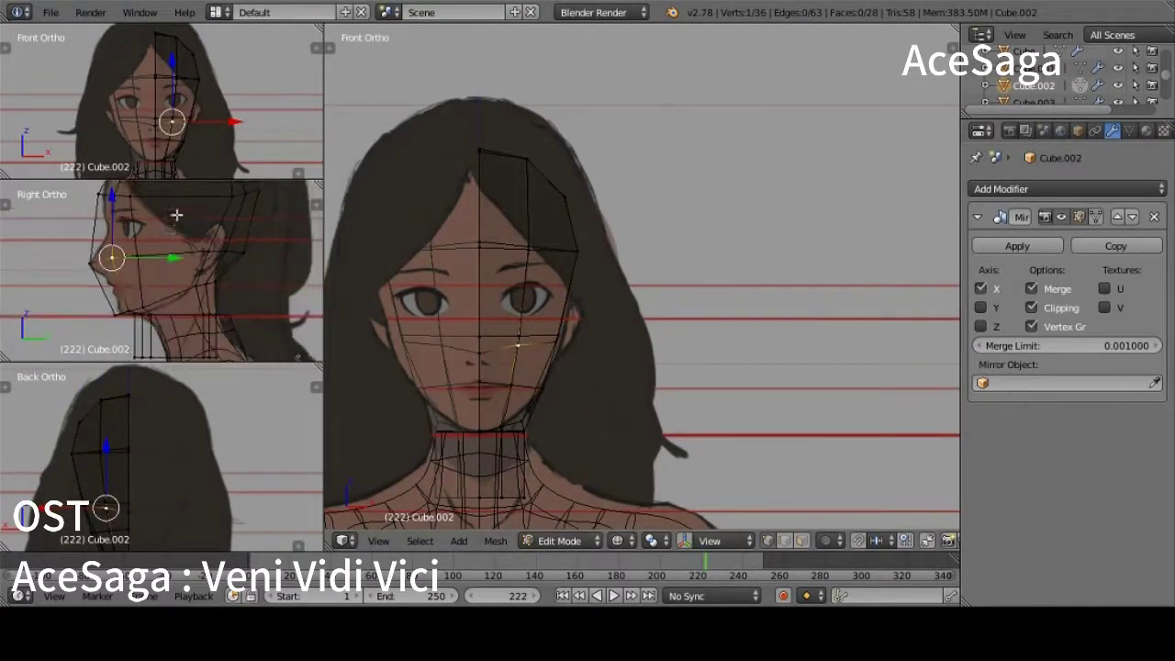
pyautogui.click(81, 230)
pyautogui.rightClick(82, 231)
# Step: Select and adjust vertices at the top of the head to round the cranium
pyautogui.keyDown('shift'); pyautogui.moveTo(251, 224); pyautogui.dragTo(280, 241, button='middle'); pyautogui.keyUp('shift')
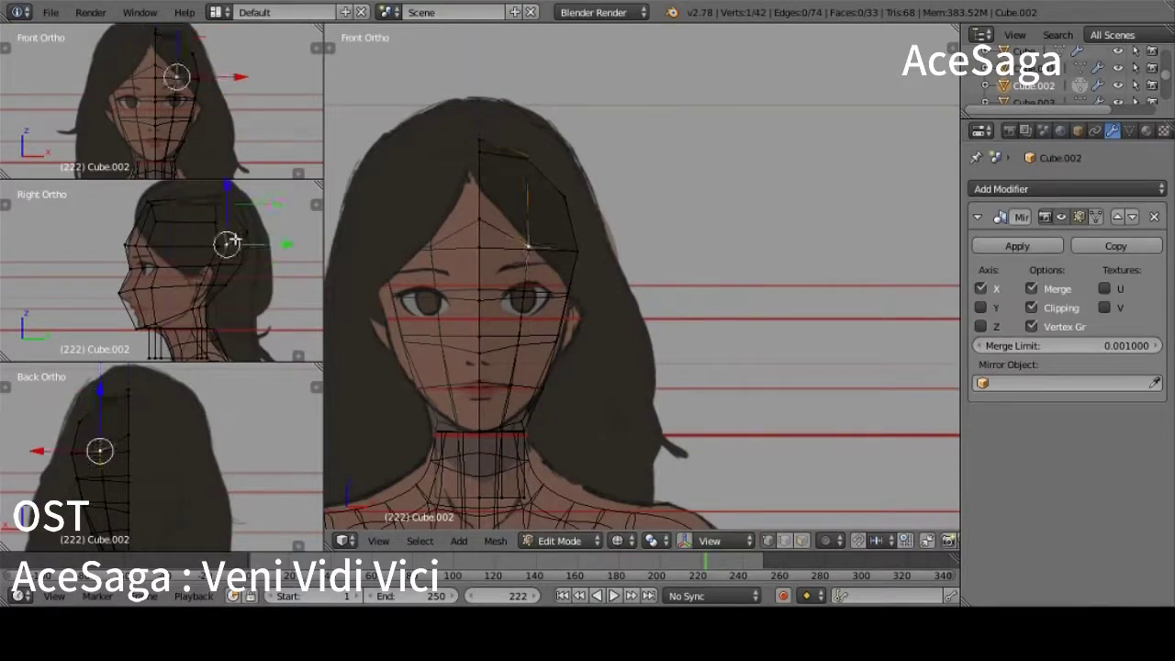
pyautogui.rightClick(203, 210)
pyautogui.moveTo(386, 276)
pyautogui.mouseDown(button='middle')
pyautogui.moveTo(590, 263)
pyautogui.moveTo(909, 315)
pyautogui.moveTo(667, 231)
pyautogui.moveTo(764, 178)
pyautogui.moveTo(671, 428)
pyautogui.mouseUp(button='middle')
pyautogui.keyDown('shift'); pyautogui.rightClick(768, 194); pyautogui.keyUp('shift')
pyautogui.rightClick(761, 181)
pyautogui.rightClick(677, 336)
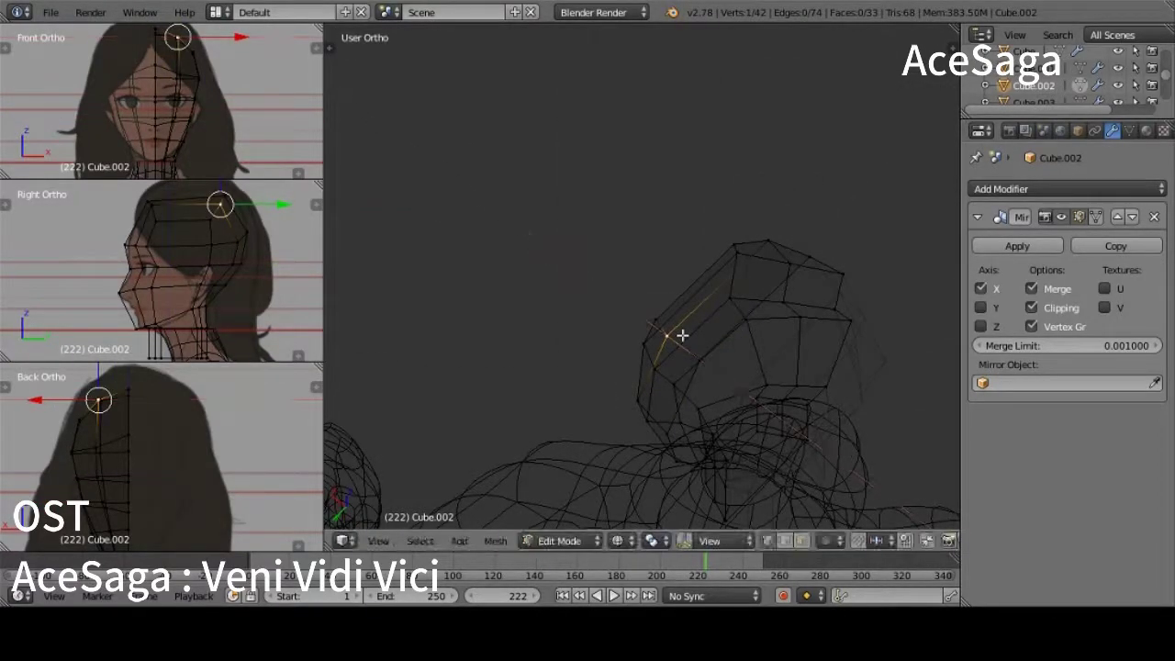
pyautogui.moveTo(682, 336); pyautogui.dragTo(557, 368, button='middle')
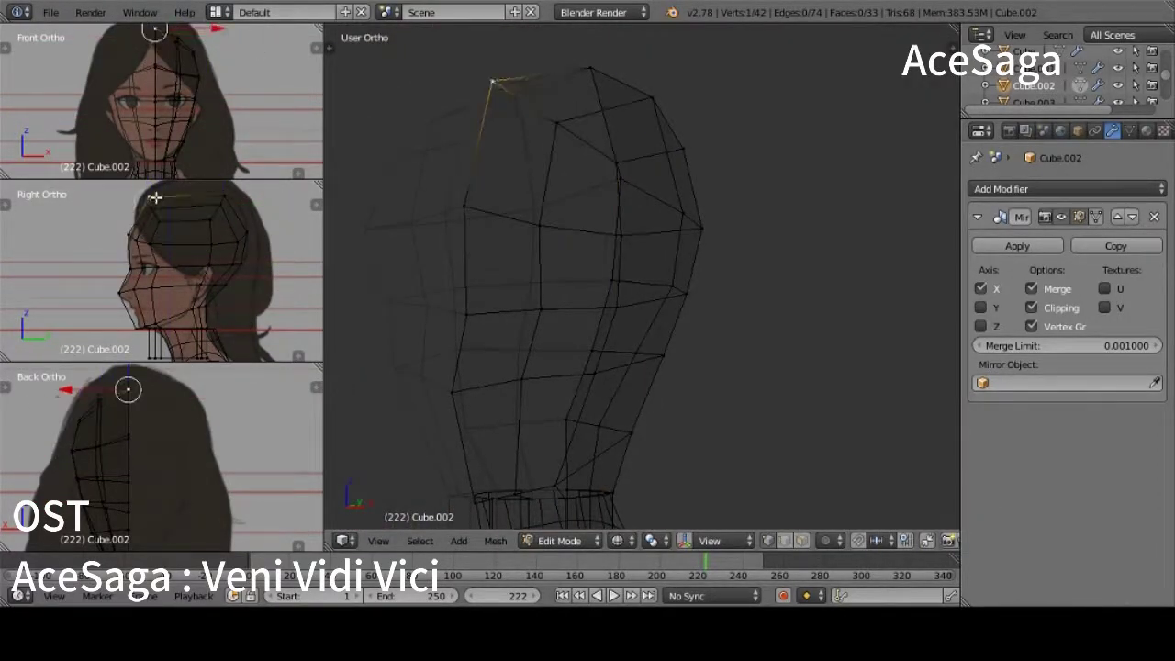
# Step: Select side-of-head and face vertices beside the eye to begin the cheek cut
pyautogui.rightClick(171, 219)
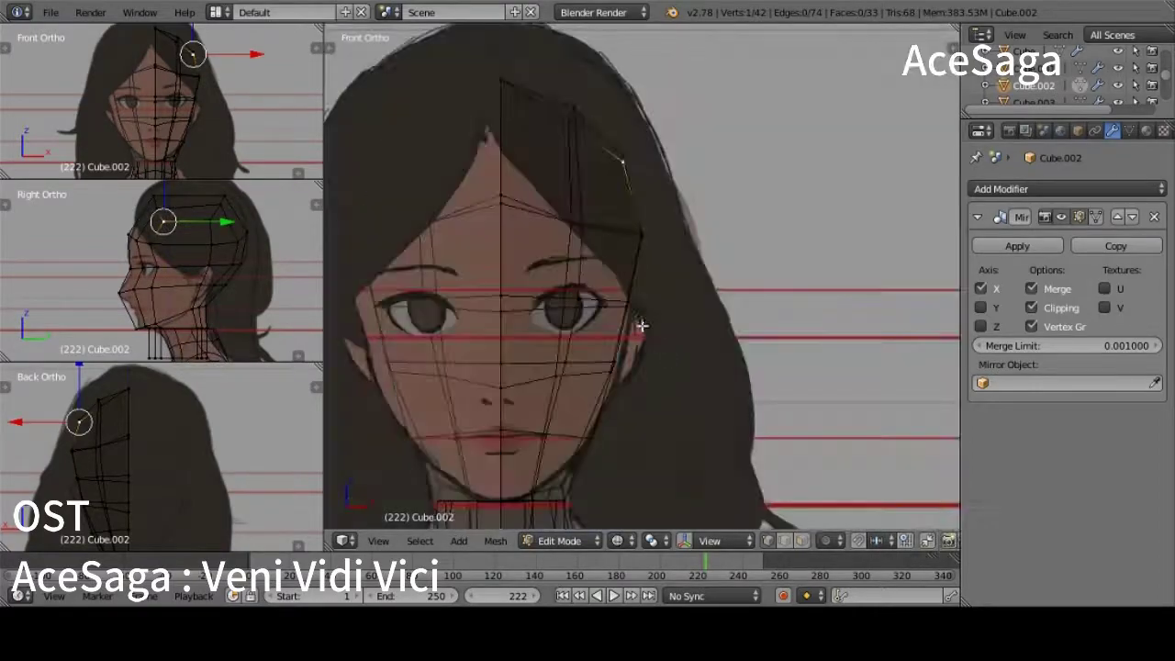
pyautogui.keyDown('shift'); pyautogui.rightClick(709, 393); pyautogui.keyUp('shift')
pyautogui.rightClick(682, 320)
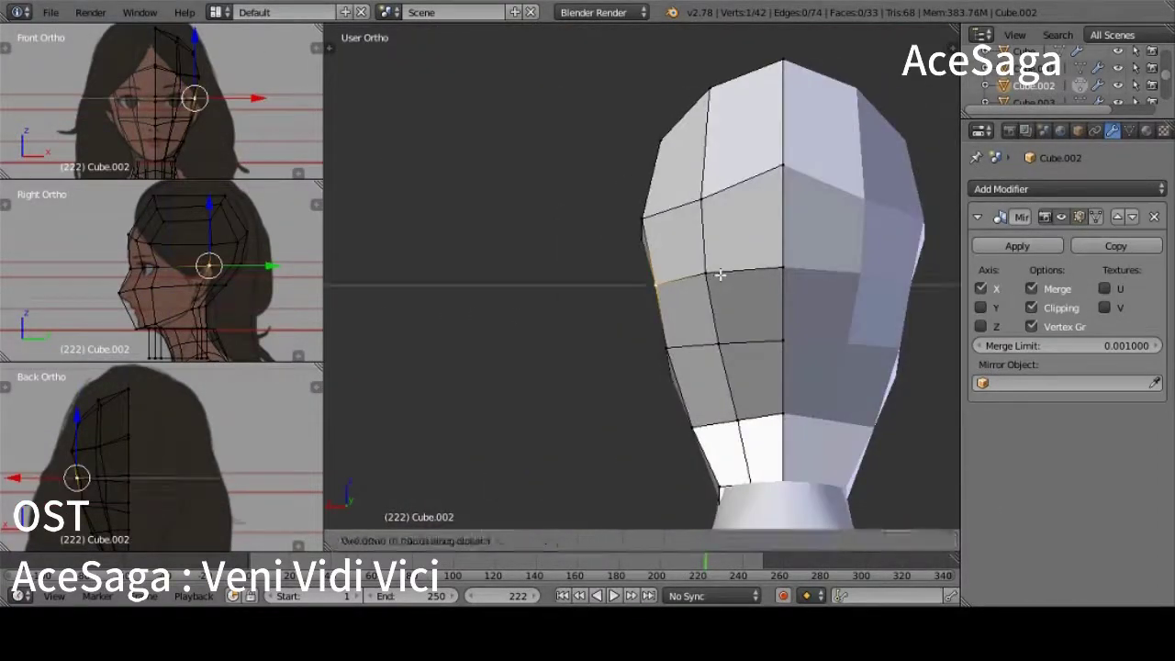
pyautogui.moveTo(682, 321)
pyautogui.mouseDown(button='middle')
pyautogui.moveTo(707, 103)
pyautogui.moveTo(640, 230)
pyautogui.mouseUp(button='middle')
pyautogui.keyDown('shift'); pyautogui.rightClick(705, 103); pyautogui.keyUp('shift')
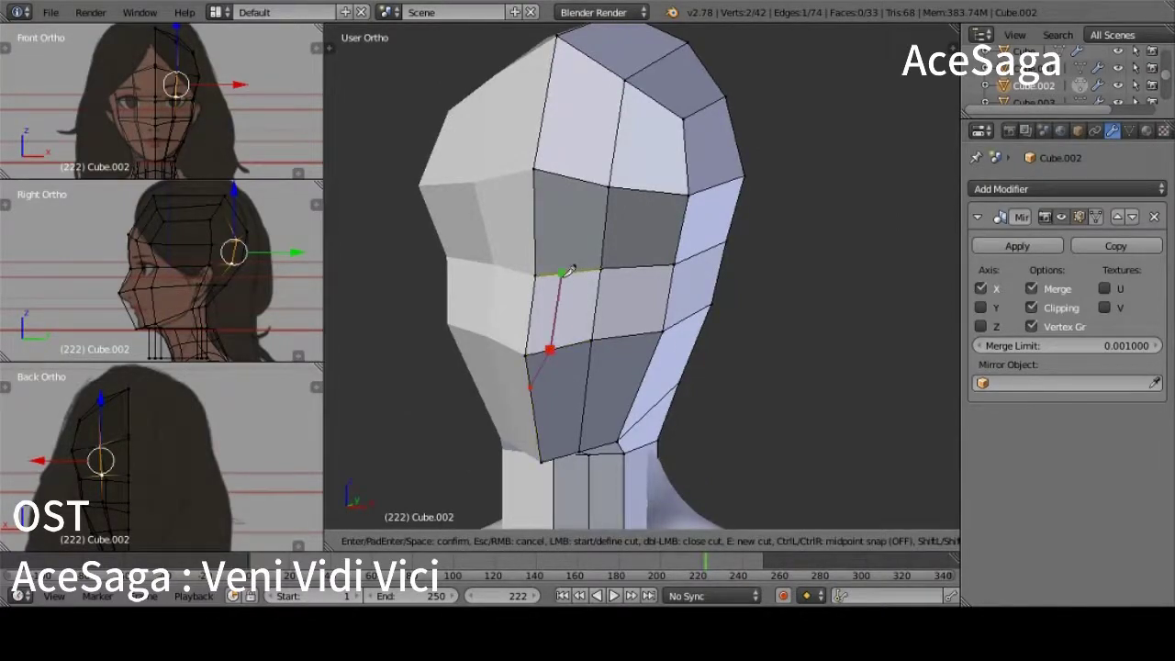
# Step: Knife new edges around the eye in the front view
pyautogui.press('Escape')
pyautogui.press('KP_1')
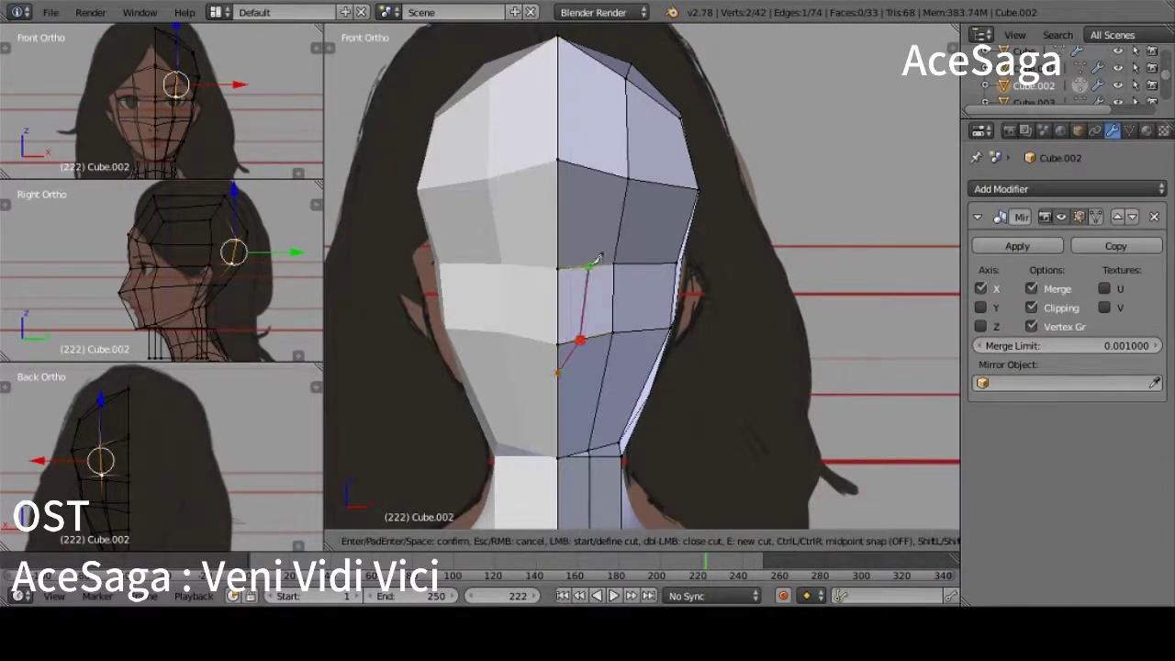
pyautogui.press('Return')
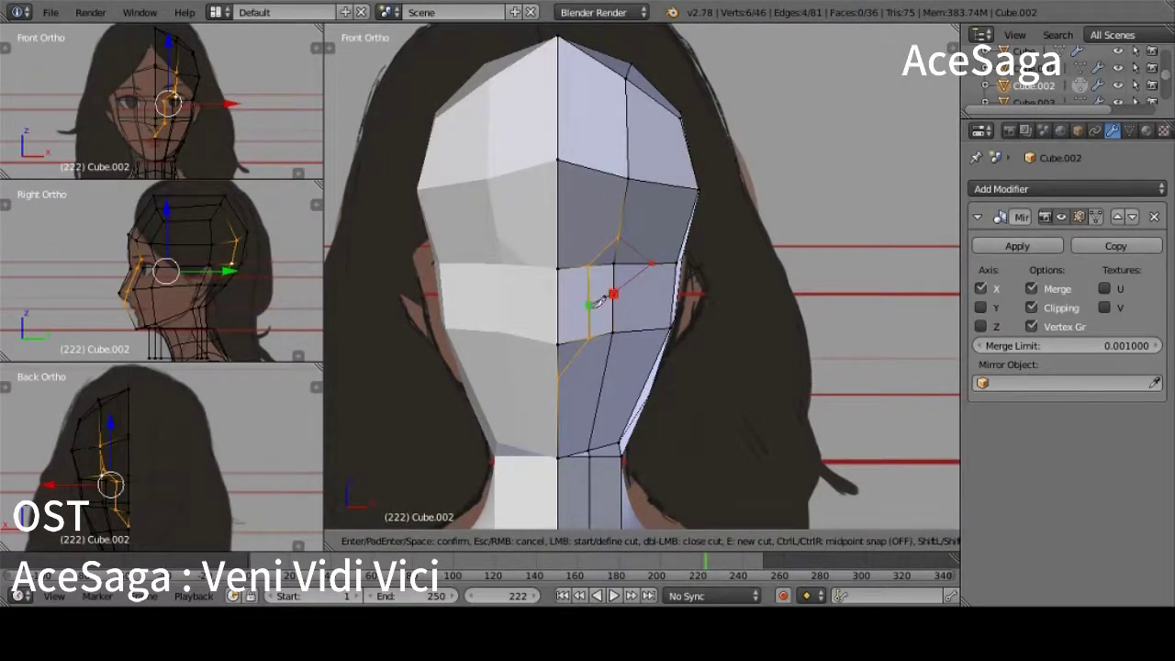
pyautogui.press('z')
pyautogui.press('z')
pyautogui.press('a')
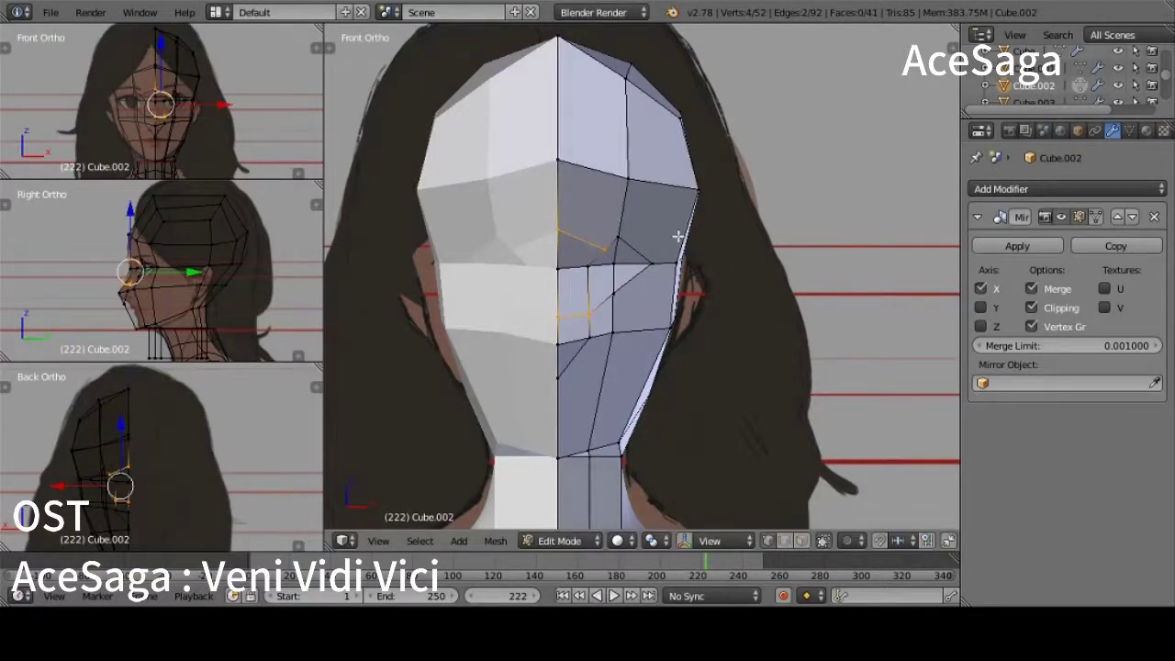
# Step: Cut a new edge across the eye area and slide one of its vertices
pyautogui.click(700, 186)
pyautogui.click(634, 277)
pyautogui.press('Return')
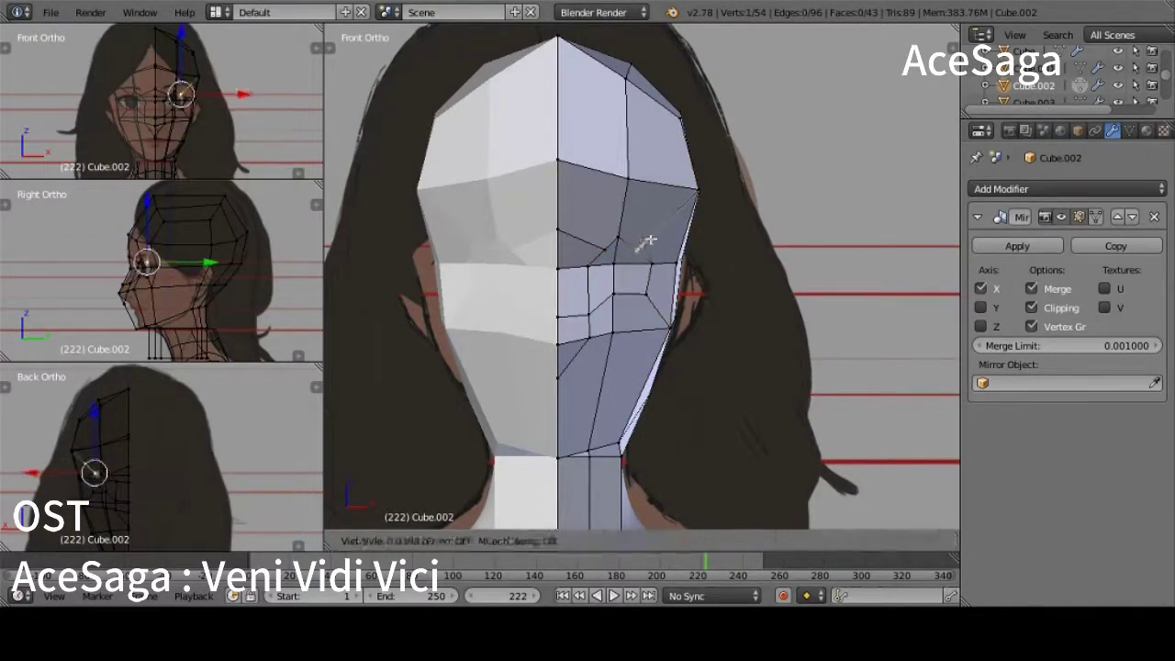
pyautogui.rightClick(580, 266)
pyautogui.hotkey('shift', 'v')
pyautogui.click(634, 401)
# Step: Lower the new vertex, merge it into its neighbour, and slide it in side view
pyautogui.press('z')
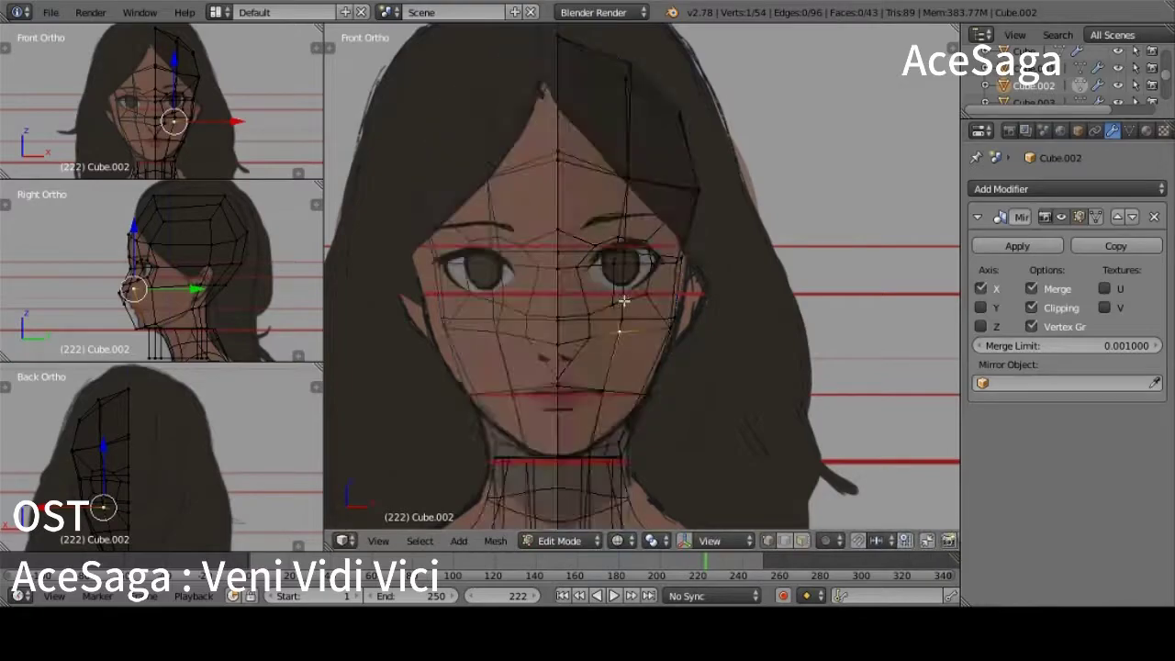
pyautogui.press('z')
pyautogui.press('z')
pyautogui.click(615, 266)
pyautogui.press('z')
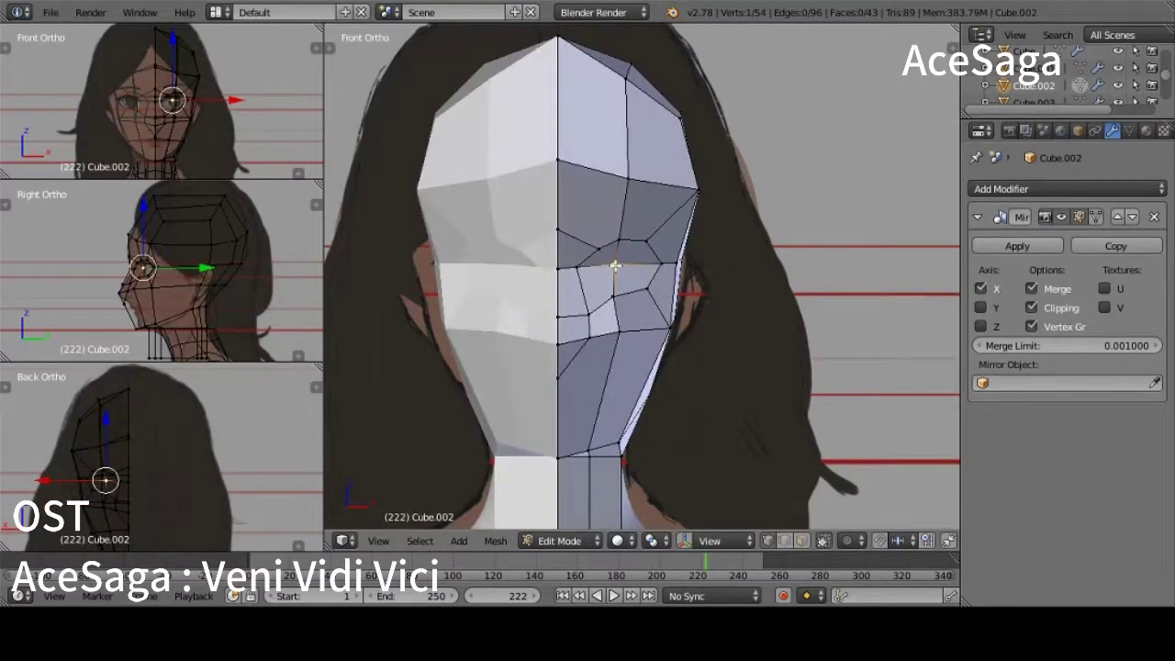
pyautogui.click(626, 310)
pyautogui.press('KP_3')
pyautogui.press('z')
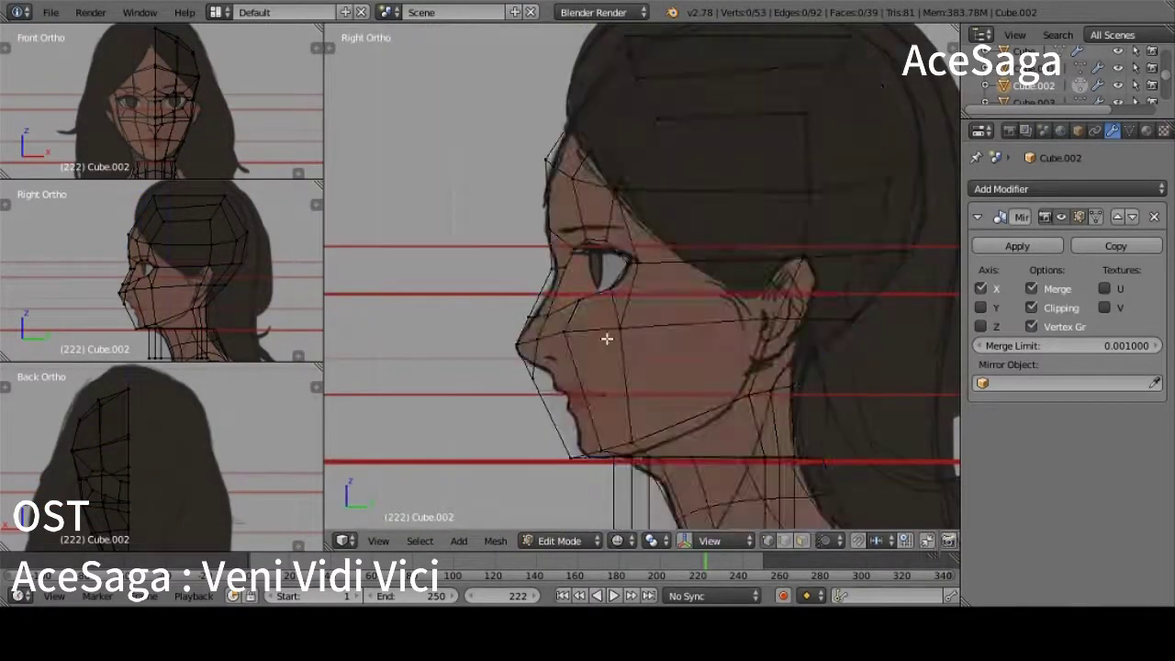
pyautogui.click(559, 241)
# Step: Reposition a top-of-head vertex against the side reference profile
pyautogui.rightClick(679, 119)
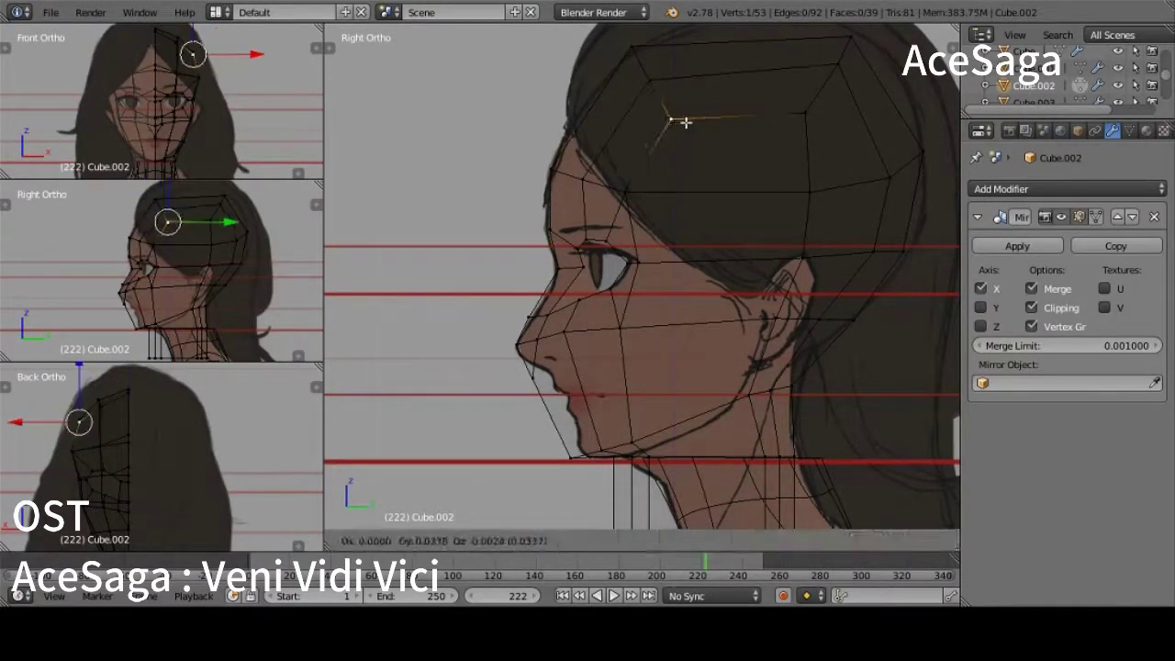
pyautogui.scroll(-1, 787, 239)
pyautogui.keyDown('shift'); pyautogui.moveTo(786, 240); pyautogui.dragTo(611, 265, button='middle'); pyautogui.keyUp('shift')
pyautogui.scroll(1, 507, 326)
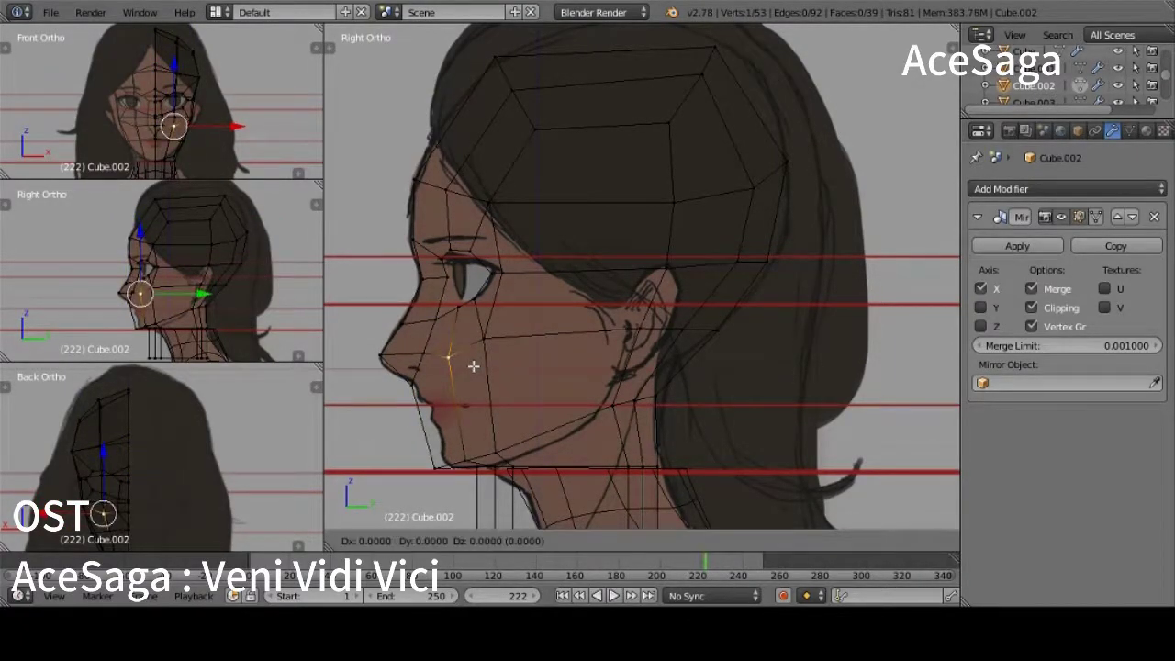
pyautogui.click(427, 353)
pyautogui.press('KP_1')
pyautogui.press('z')
pyautogui.press('g')
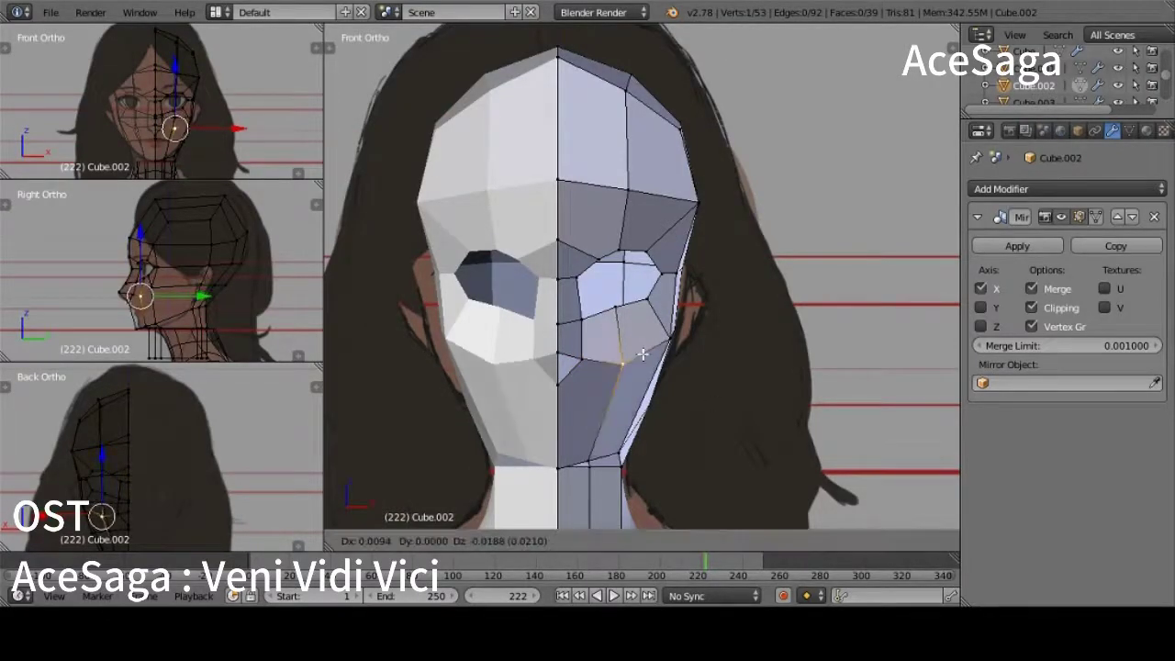
pyautogui.rightClick(626, 368)
# Step: Move a vertex near the eye opening to fit the front reference
pyautogui.moveTo(682, 450)
pyautogui.mouseDown(button='middle')
pyautogui.moveTo(545, 420)
pyautogui.moveTo(582, 451)
pyautogui.mouseUp(button='middle')
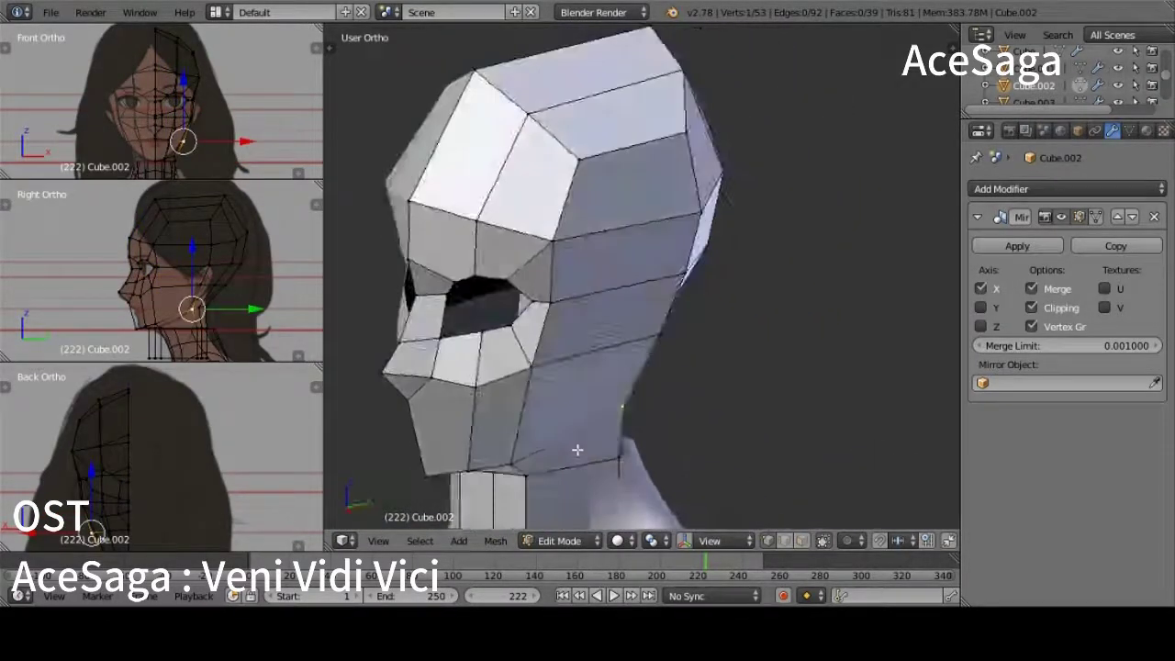
pyautogui.press('KP_1')
pyautogui.rightClick(589, 273)
pyautogui.press('z')
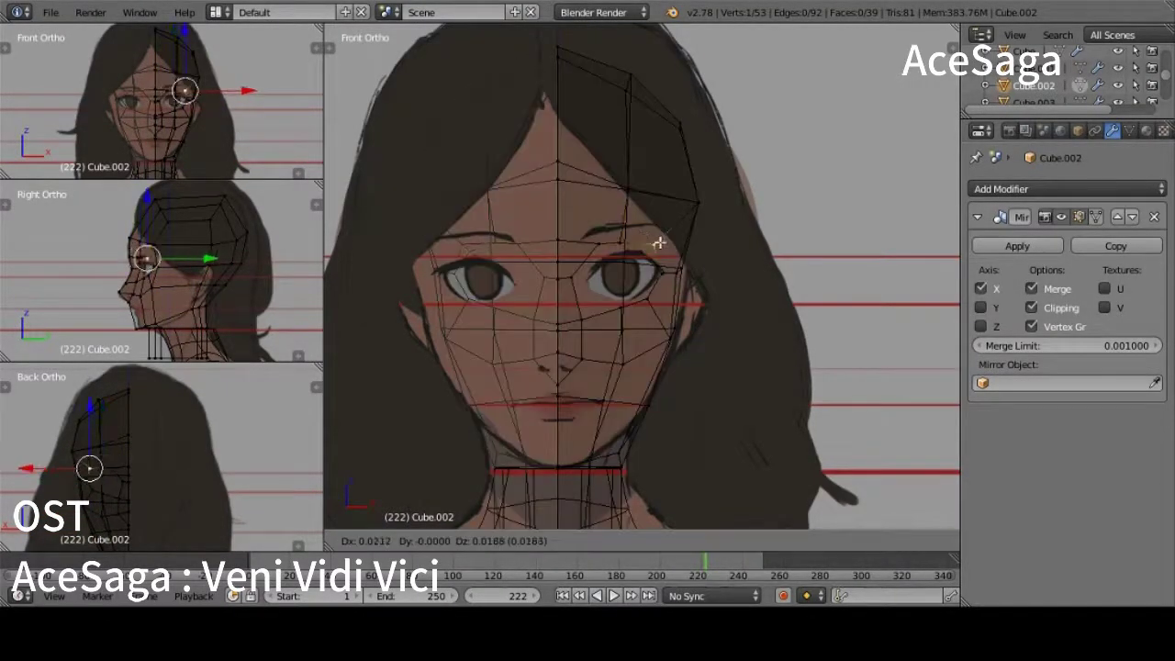
pyautogui.click(606, 345)
pyautogui.press('z')
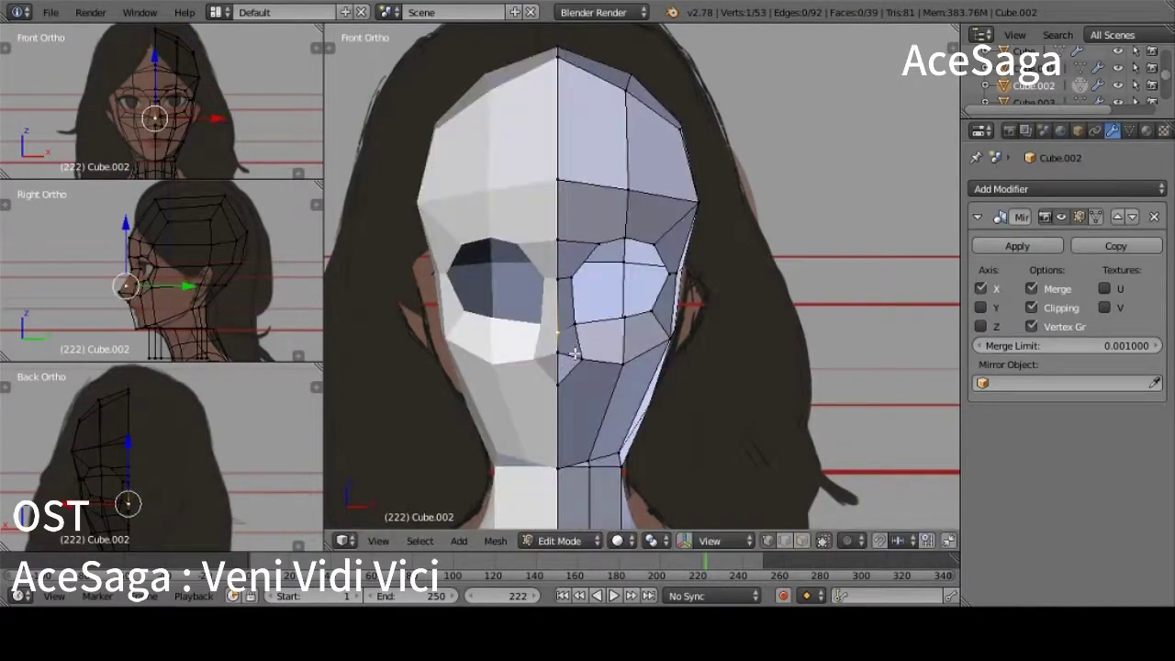
pyautogui.press('KP_3')
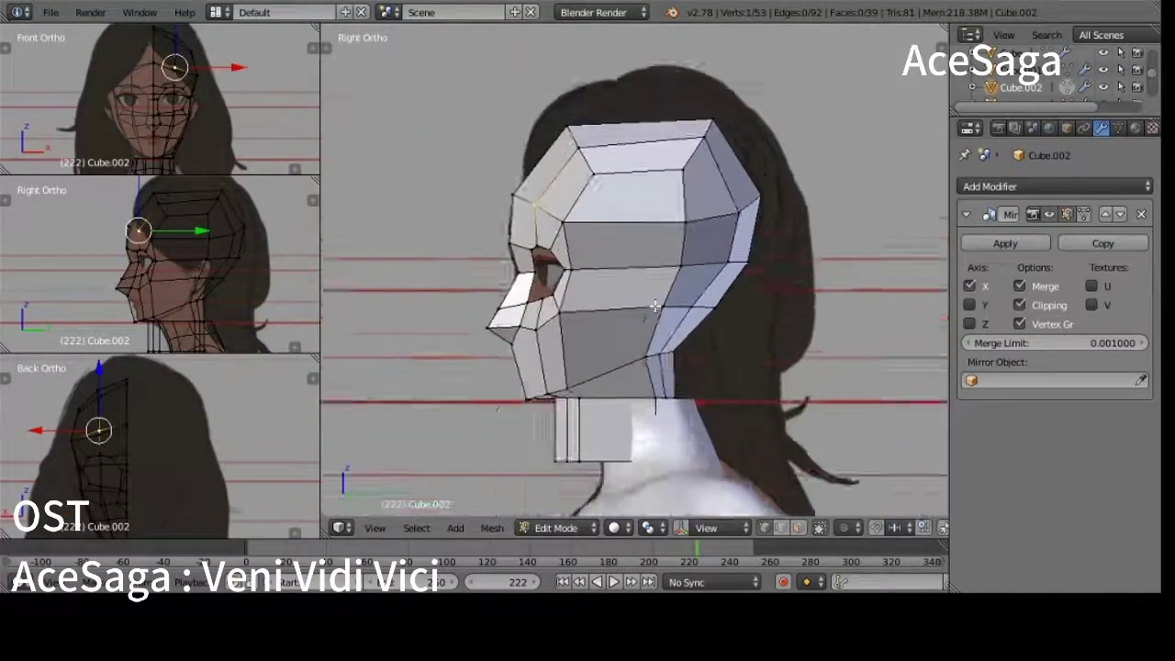
# Step: Select an eye vertex and a nose vertex and move them in side view to match the reference
pyautogui.press('KP_1')
pyautogui.rightClick(714, 317)
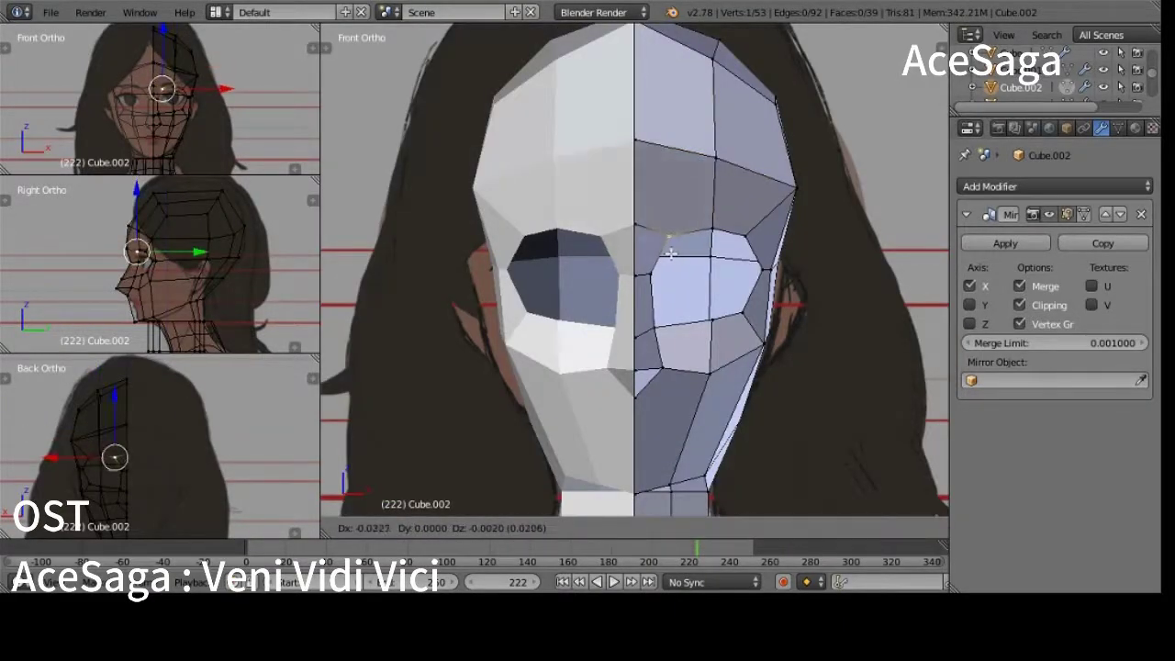
pyautogui.keyDown('shift'); pyautogui.rightClick(634, 362); pyautogui.keyUp('shift')
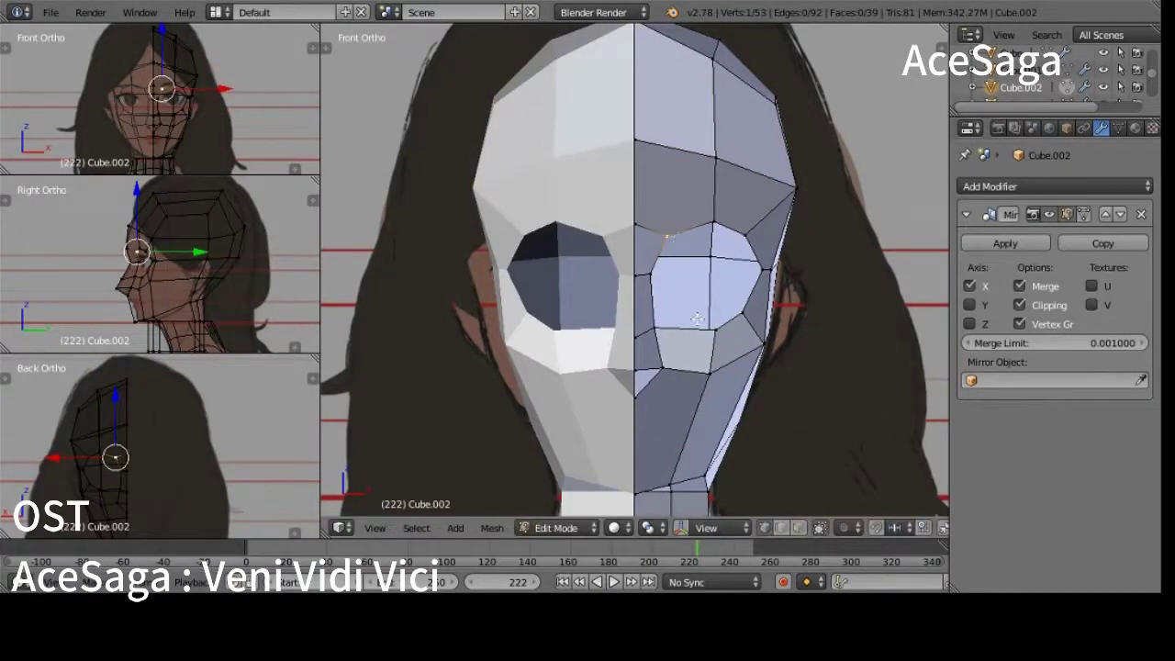
pyautogui.press('KP_3')
pyautogui.press('g')
pyautogui.click(407, 315)
pyautogui.press('KP_1')
# Step: Compare forehead and cheek vertices against the reference in wireframe, undoing a cheek vertex move
pyautogui.rightClick(712, 322)
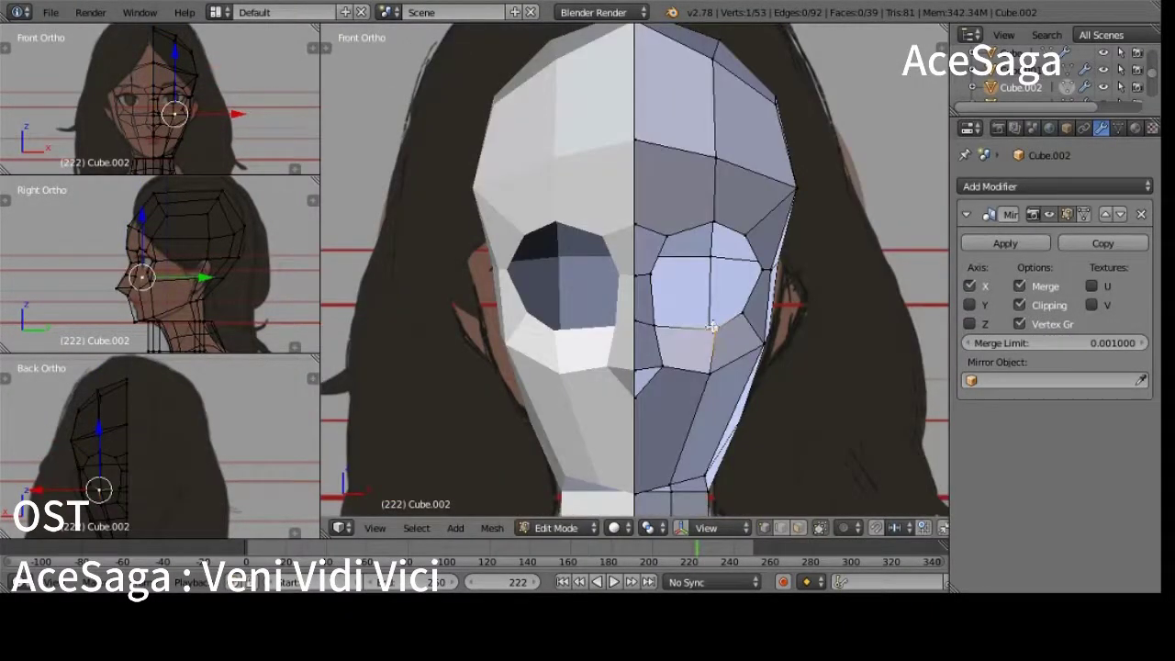
pyautogui.press('z')
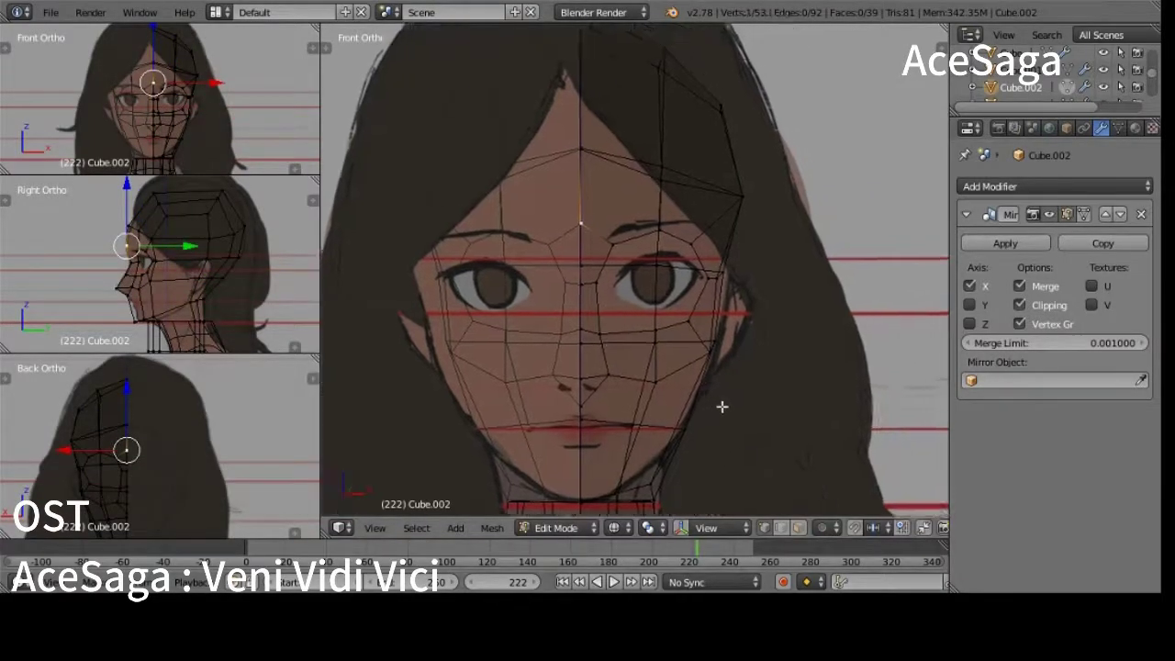
pyautogui.moveTo(721, 407); pyautogui.dragTo(507, 358, button='middle')
pyautogui.press('KP_3')
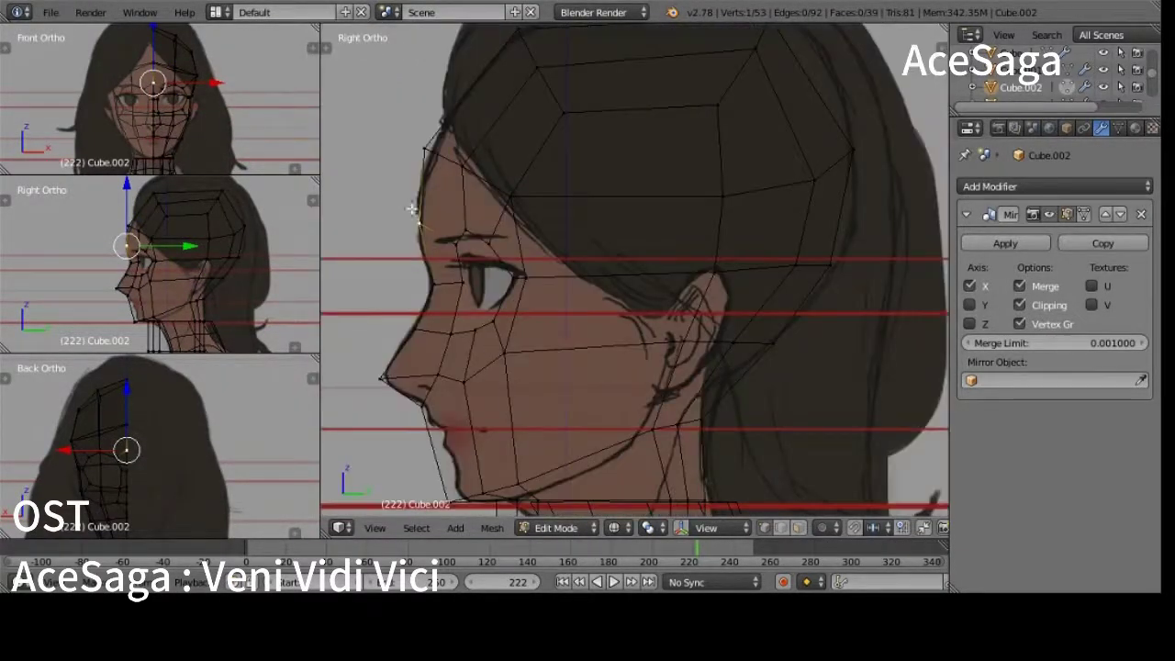
pyautogui.rightClick(466, 157)
pyautogui.rightClick(453, 281)
pyautogui.rightClick(670, 396)
pyautogui.moveTo(453, 281)
pyautogui.mouseDown(button='middle')
pyautogui.moveTo(670, 397)
pyautogui.moveTo(578, 174)
pyautogui.mouseUp(button='middle')
pyautogui.press('z')
pyautogui.press('KP_1')
pyautogui.press('KP_1')
pyautogui.hotkey('ctrl', 'z')
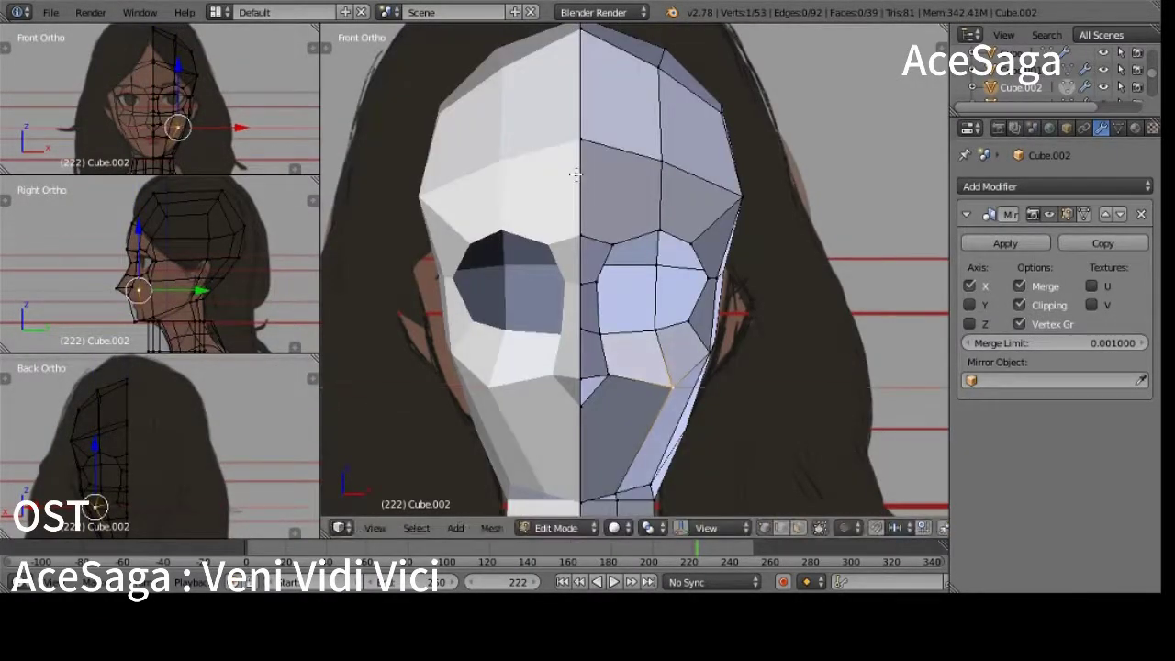
# Step: Extrude an inner ring around the eye opening and move the eye-corner vertices
pyautogui.press('z')
pyautogui.press('KP_Decimal')
pyautogui.rightClick(609, 313)
pyautogui.press('g')
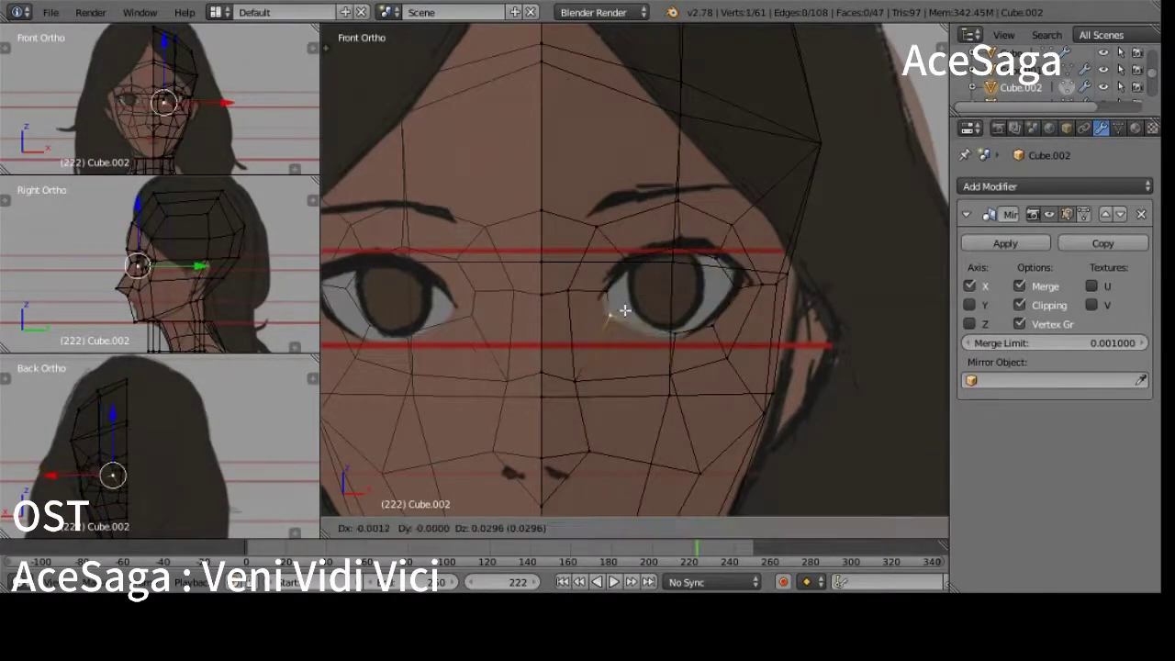
pyautogui.keyDown('shift'); pyautogui.rightClick(742, 276); pyautogui.keyUp('shift')
pyautogui.scroll(-2, 725, 284)
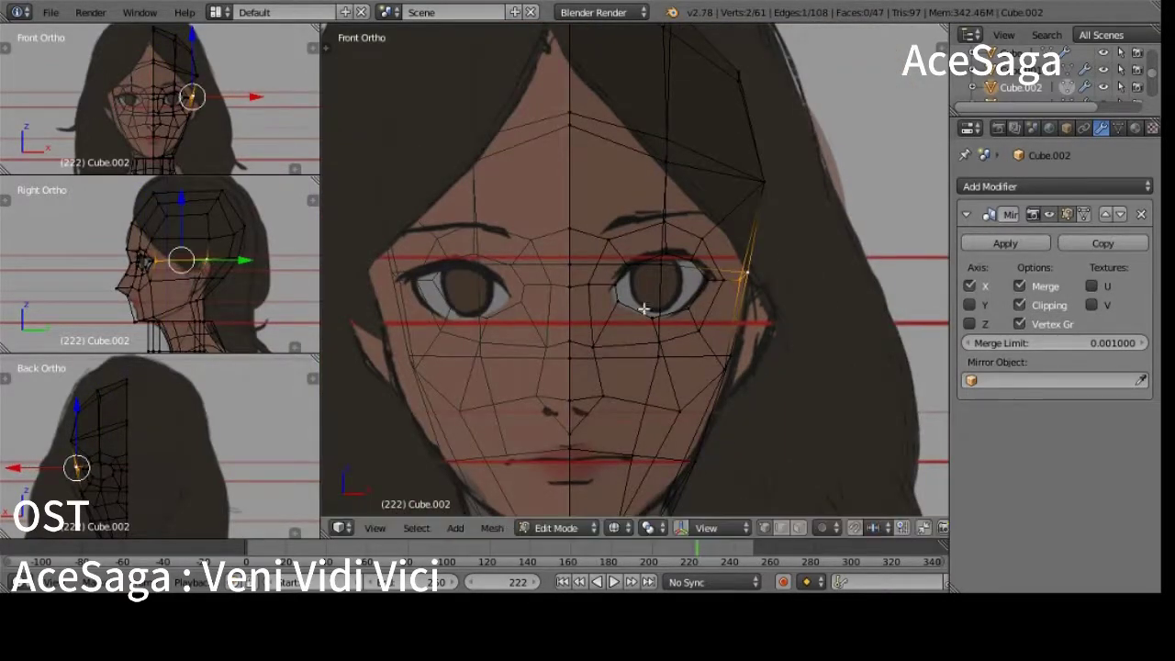
pyautogui.keyDown('shift'); pyautogui.rightClick(613, 288); pyautogui.keyUp('shift')
pyautogui.scroll(-2, 617, 301)
pyautogui.press('z')
pyautogui.moveTo(617, 301); pyautogui.dragTo(514, 303, button='middle')
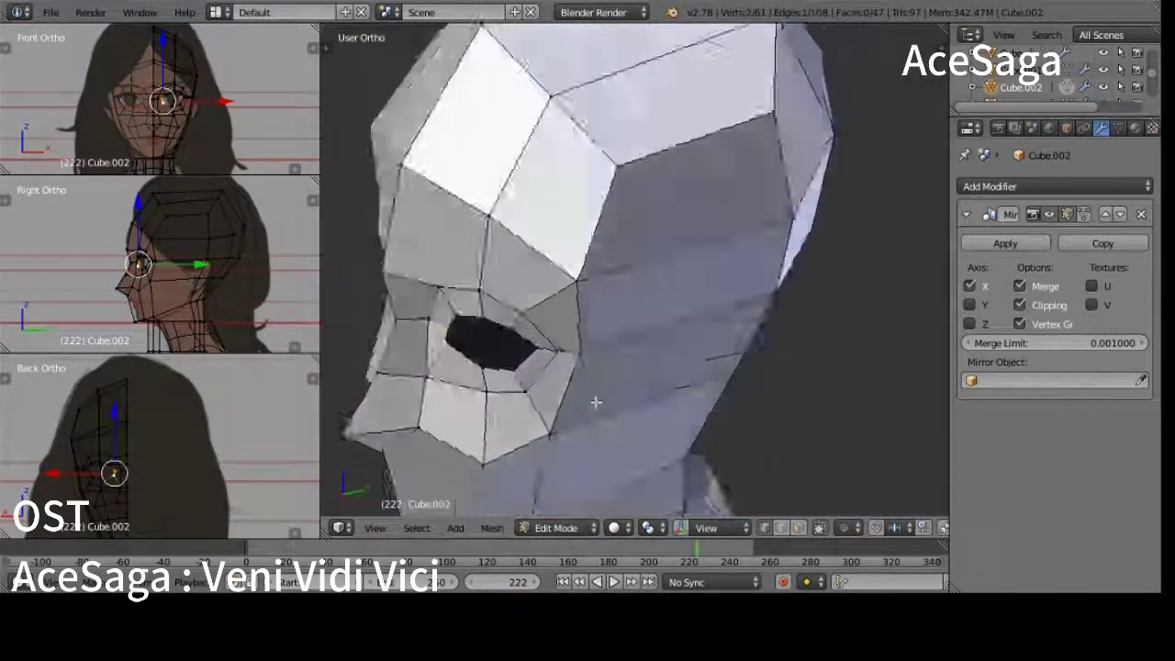
pyautogui.press('KP_1')
pyautogui.press('z')
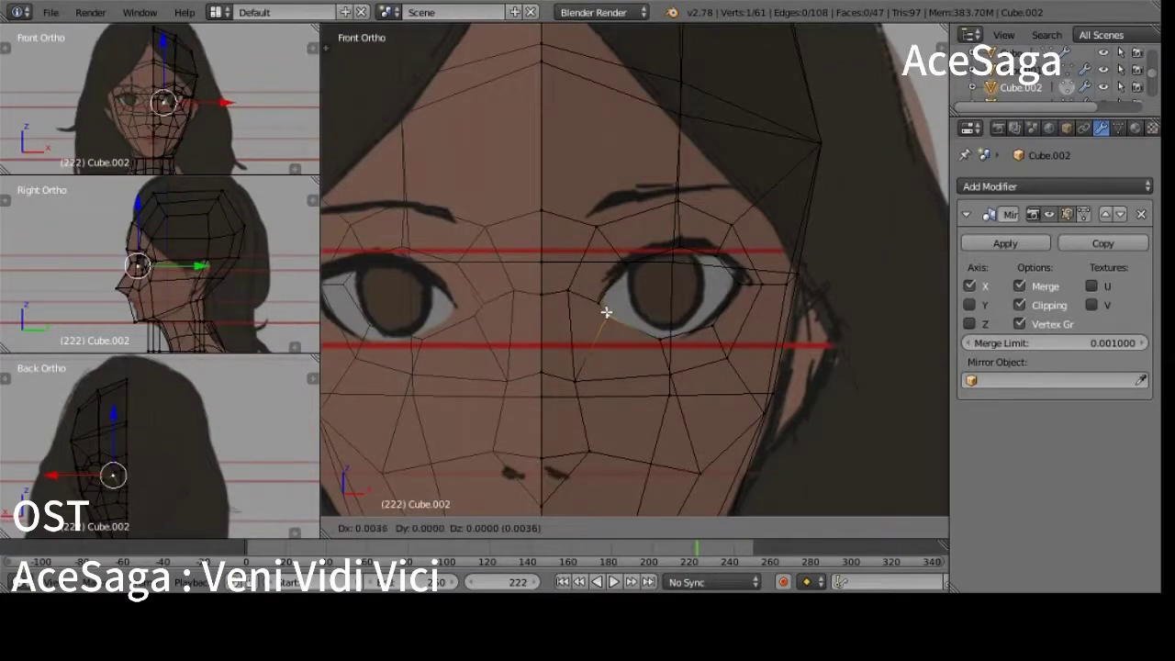
# Step: Nudge the eye-corner and under-eye vertices to trace the reference eye outline
pyautogui.rightClick(606, 309)
pyautogui.press('g')
pyautogui.press('z')
pyautogui.moveTo(504, 249); pyautogui.dragTo(551, 303, button='middle')
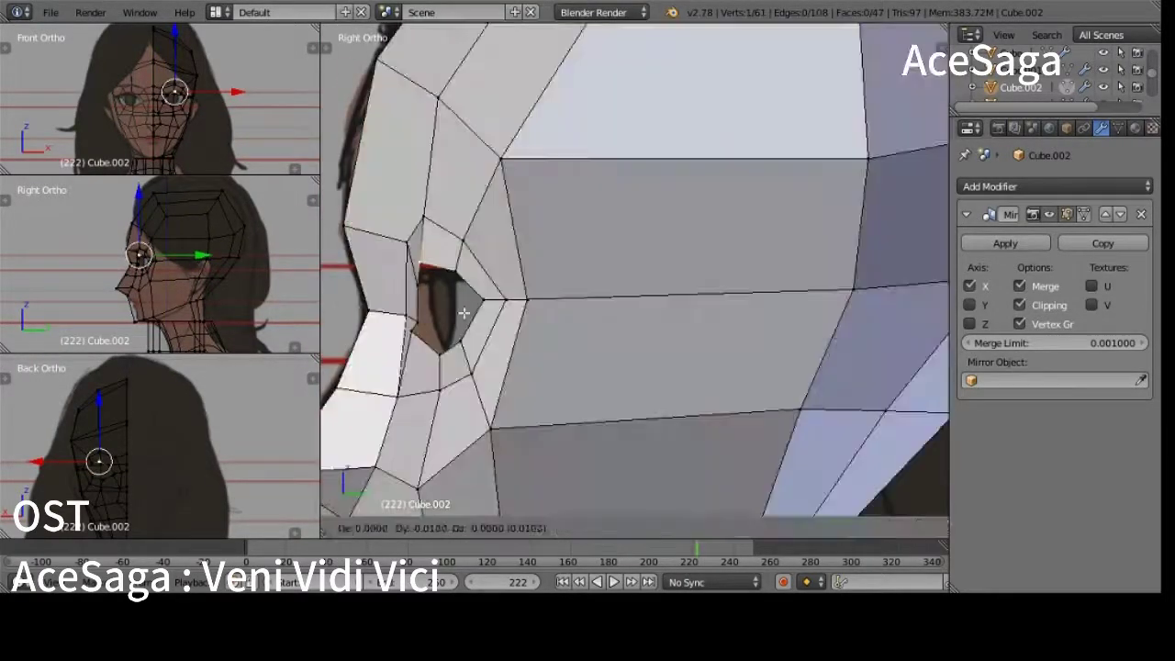
pyautogui.press('KP_1')
pyautogui.press('z')
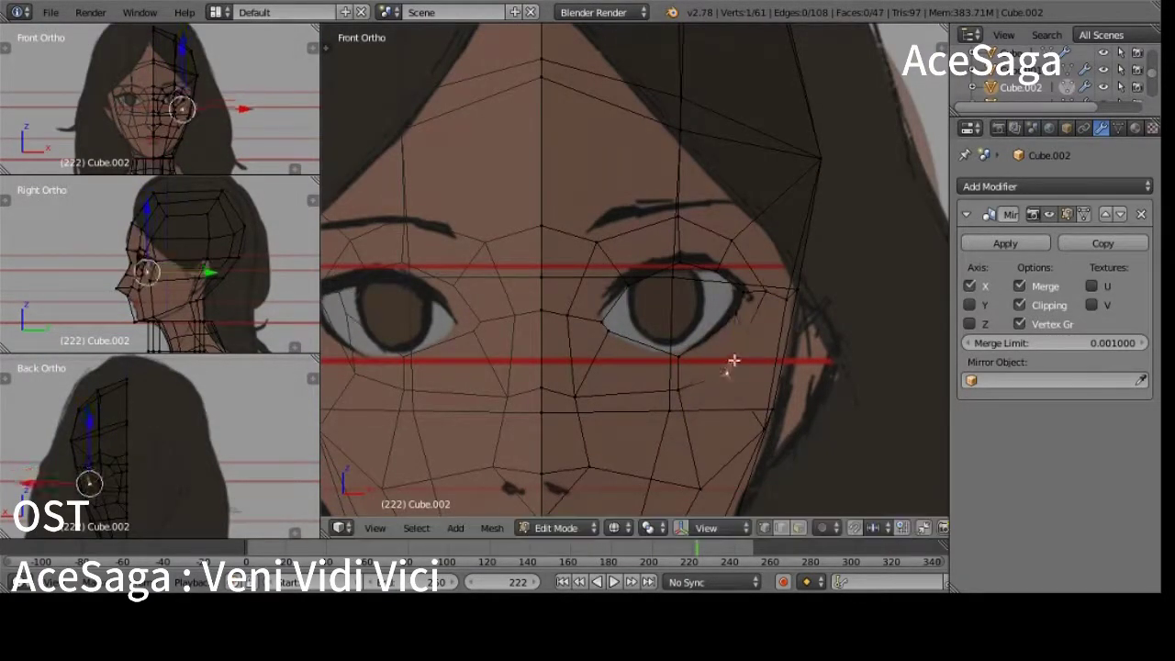
pyautogui.press('z')
pyautogui.scroll(-2, 734, 361)
pyautogui.press('z')
pyautogui.rightClick(714, 299)
pyautogui.press('g')
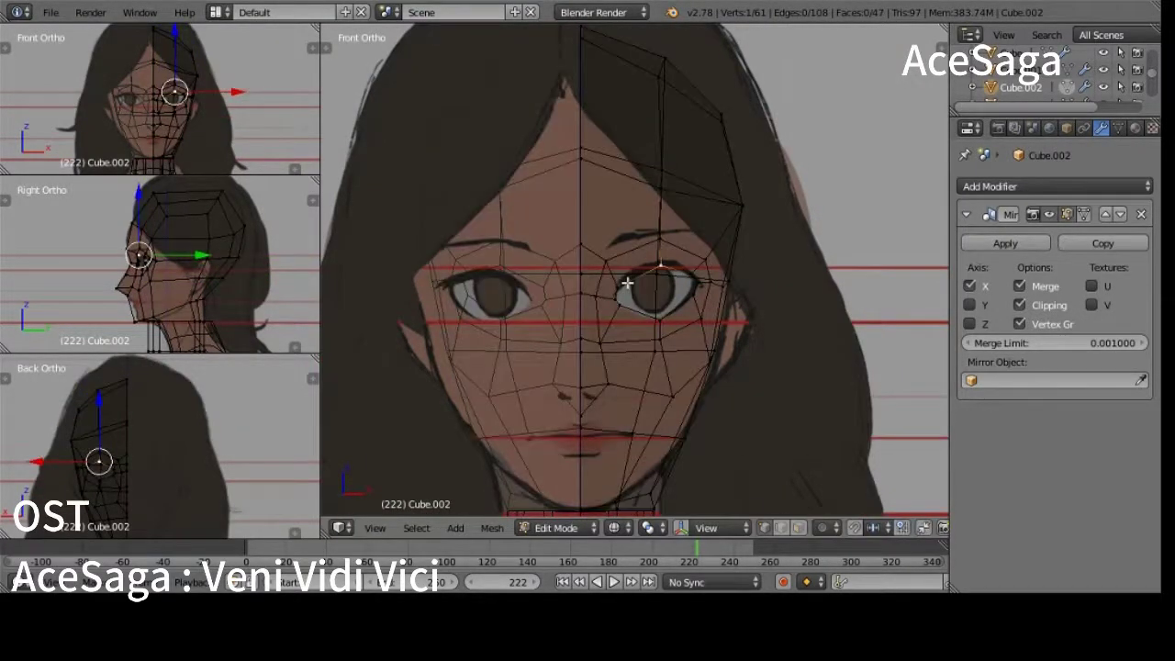
pyautogui.moveTo(663, 315); pyautogui.dragTo(658, 97, button='middle')
# Step: Delete a selected vertical edge and its face from the head mesh
pyautogui.keyDown('alt'); pyautogui.rightClick(703, 343); pyautogui.keyUp('alt')
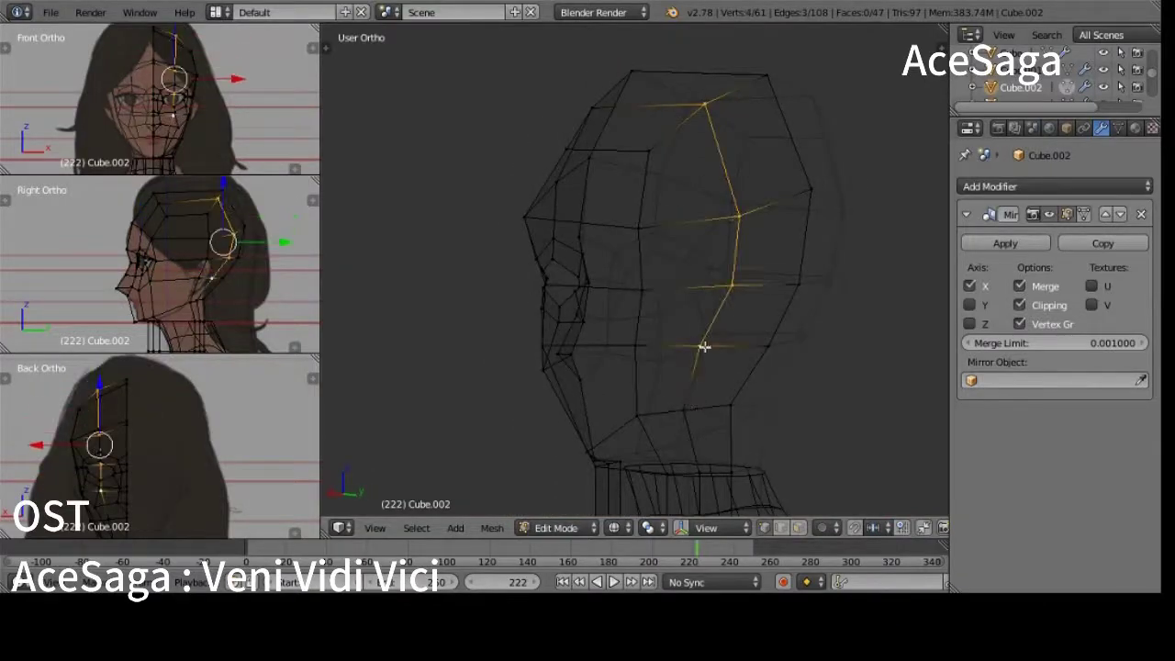
pyautogui.press('z')
pyautogui.moveTo(703, 344); pyautogui.dragTo(714, 285, button='middle')
pyautogui.press('z')
pyautogui.press('x')
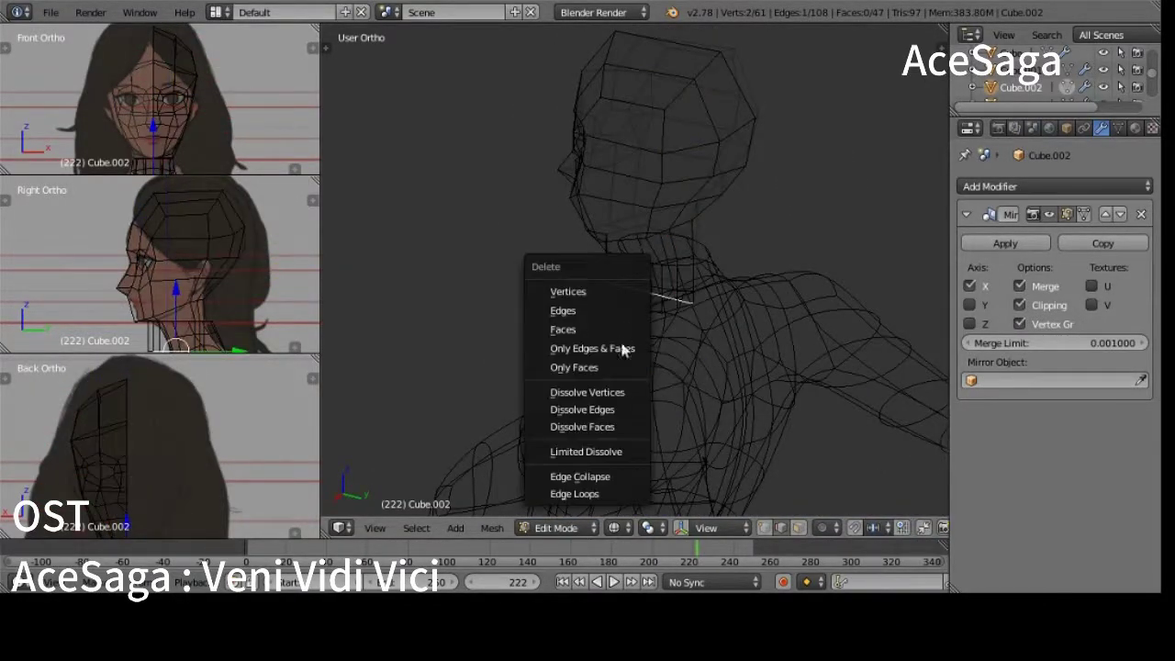
pyautogui.click(622, 346)
pyautogui.press('z')
# Step: Nudge a cheek vertex slightly back in the side view
pyautogui.press('KP_1')
pyautogui.press('KP_3')
pyautogui.scroll(4, 607, 315)
pyautogui.rightClick(485, 310)
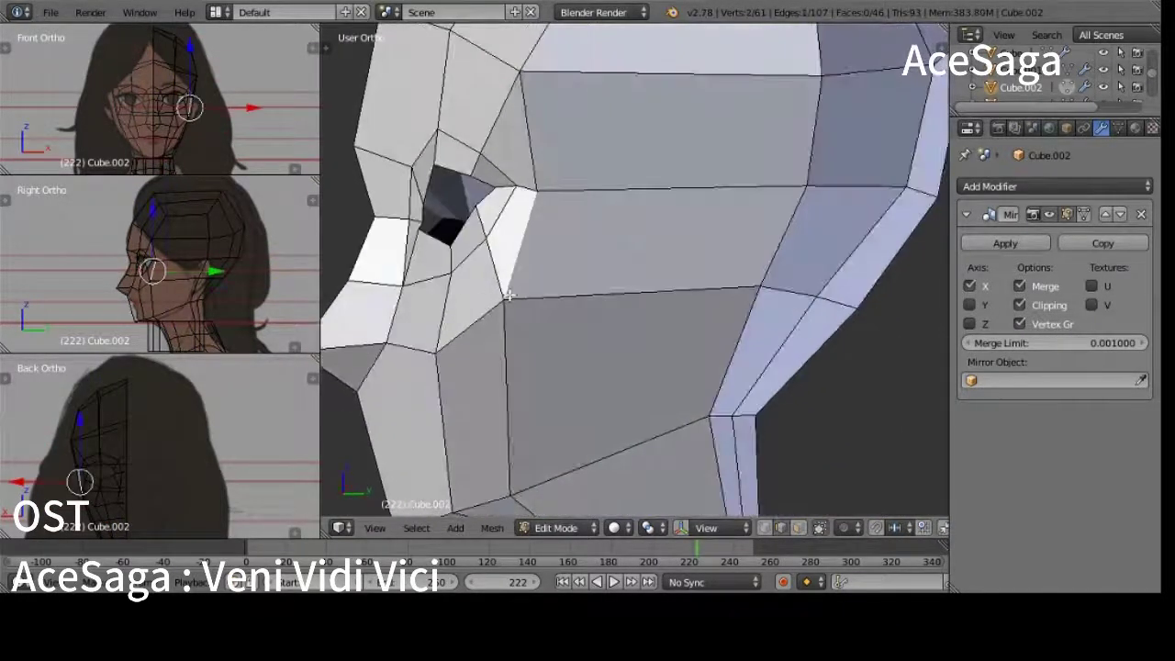
pyautogui.press('z')
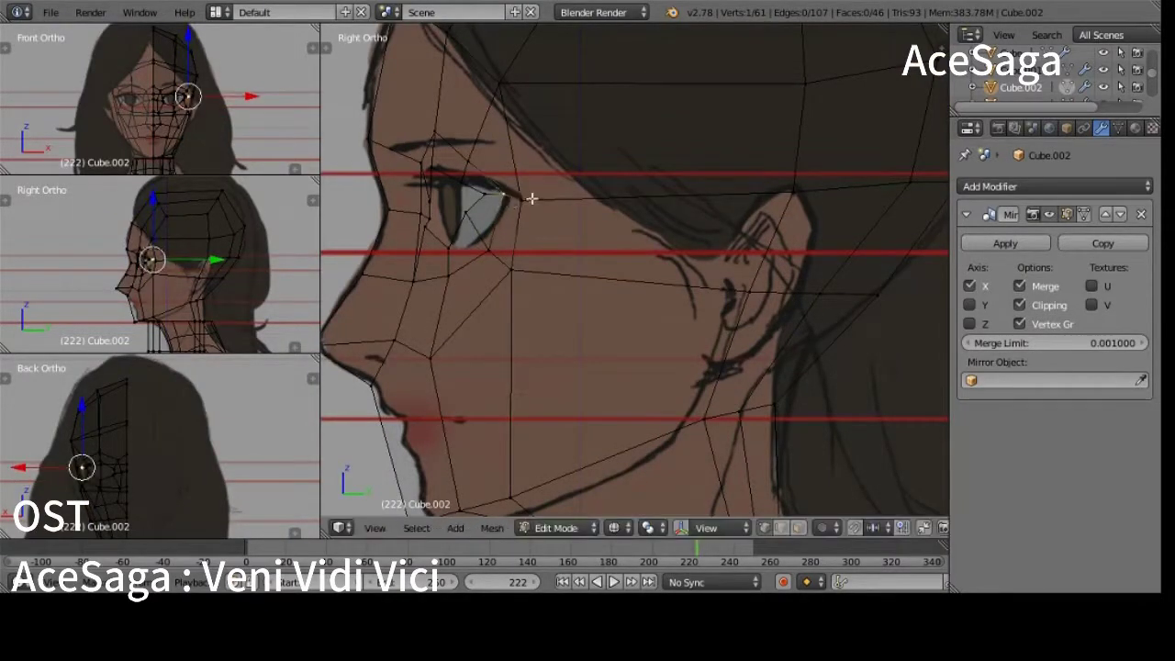
pyautogui.press('g')
pyautogui.click(505, 171)
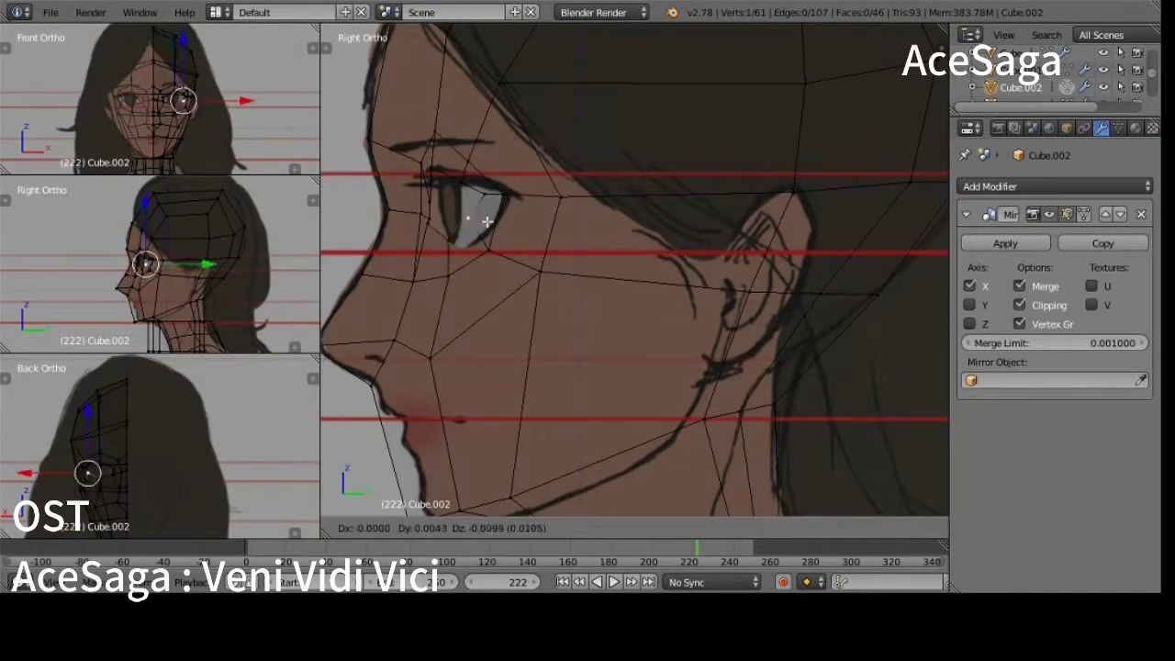
# Step: Select the inner eye-corner vertices and orbit to compare them with the reference
pyautogui.press('KP_1')
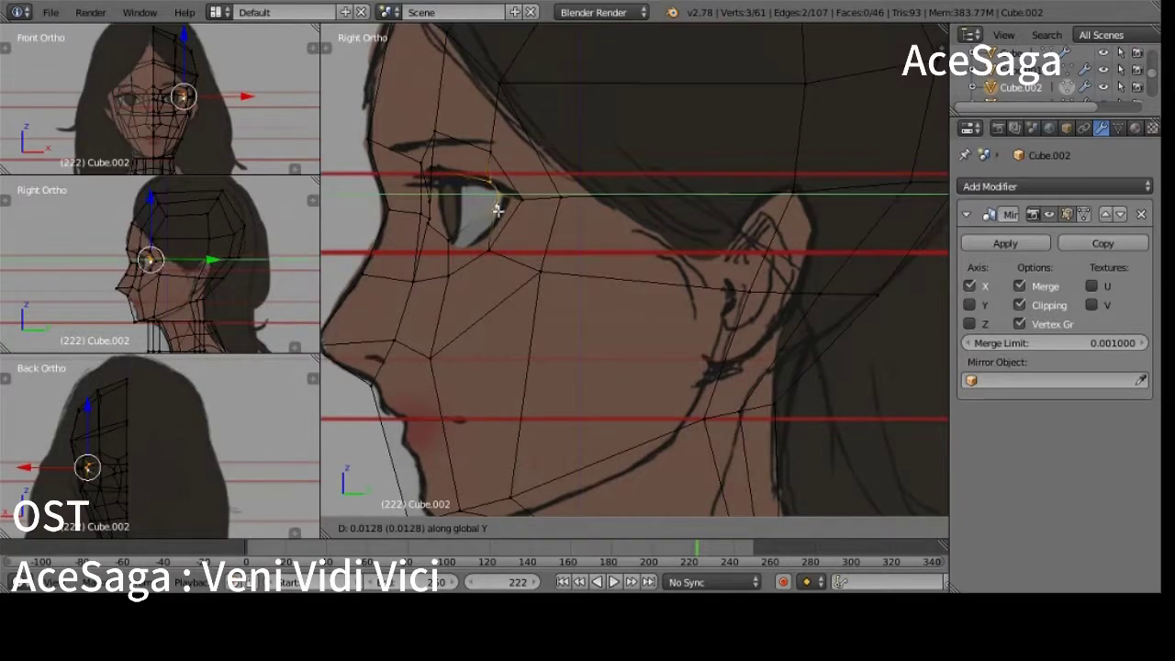
pyautogui.rightClick(534, 191)
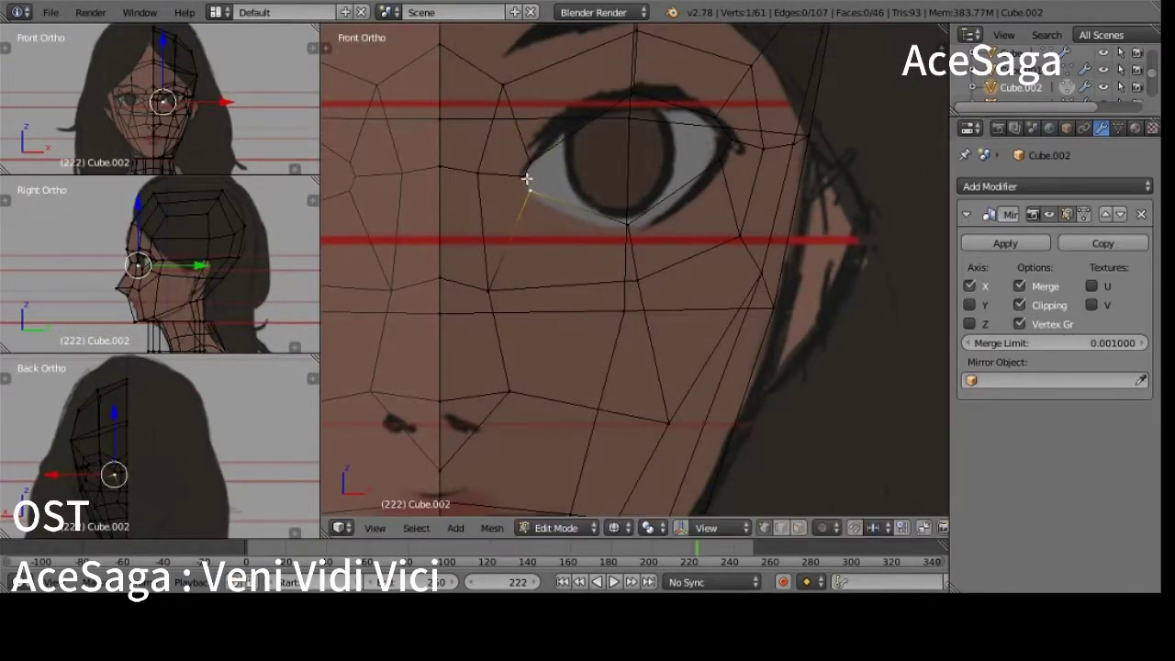
pyautogui.rightClick(626, 121)
pyautogui.press('z')
pyautogui.moveTo(626, 120); pyautogui.dragTo(745, 336, button='middle')
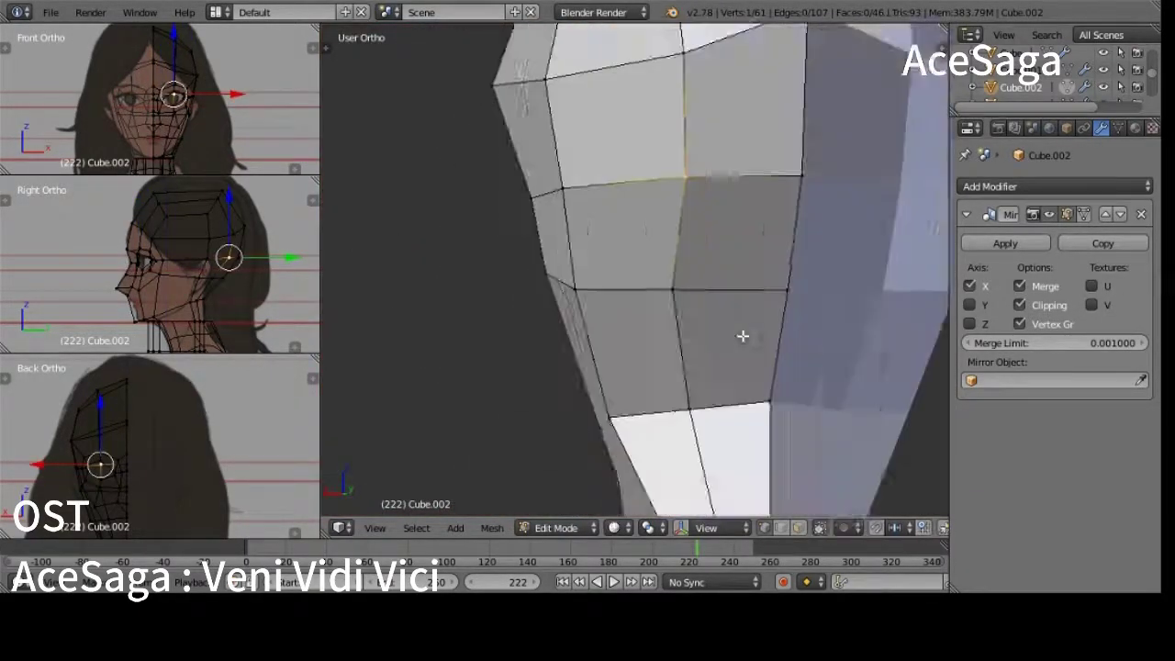
pyautogui.scroll(-2, 744, 336)
pyautogui.moveTo(675, 346)
pyautogui.mouseDown(button='middle')
pyautogui.moveTo(836, 213)
pyautogui.moveTo(648, 250)
pyautogui.mouseUp(button='middle')
pyautogui.press('KP_1')
pyautogui.scroll(3, 689, 320)
# Step: Move a second eye-corner vertex onto the reference eye outline and check the head shape
pyautogui.press('z')
pyautogui.scroll(-3, 847, 230)
pyautogui.keyDown('shift'); pyautogui.rightClick(633, 248); pyautogui.keyUp('shift')
pyautogui.press('g')
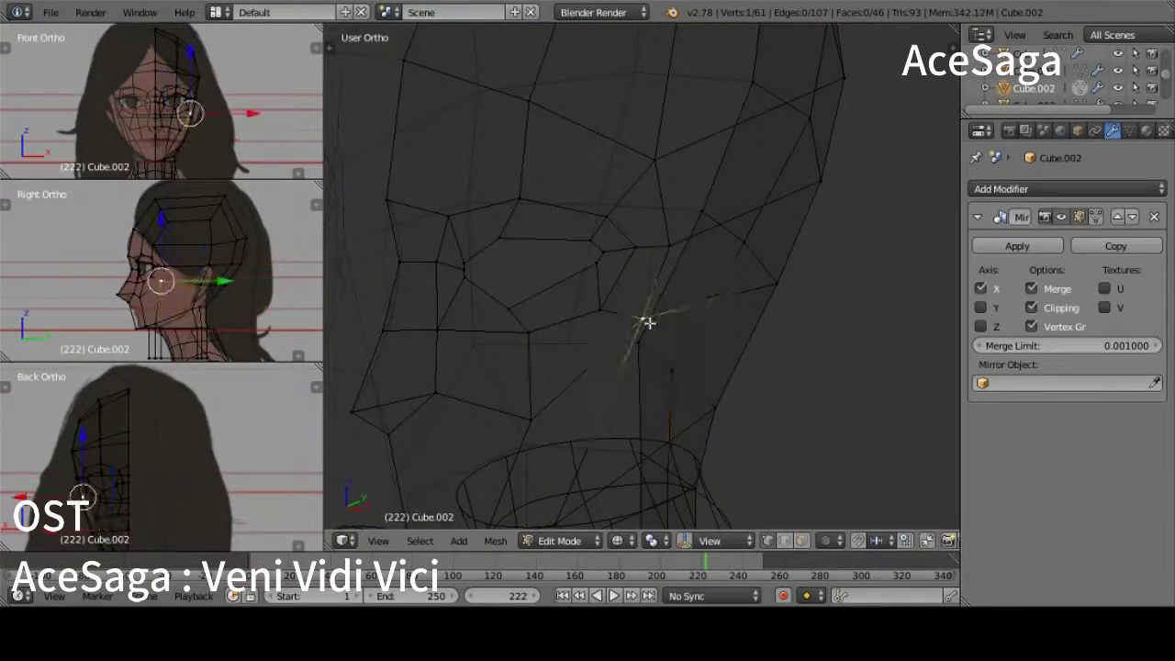
pyautogui.press('KP_1')
pyautogui.press('z')
pyautogui.scroll(-5, 761, 192)
pyautogui.moveTo(761, 193); pyautogui.dragTo(679, 303, button='middle')
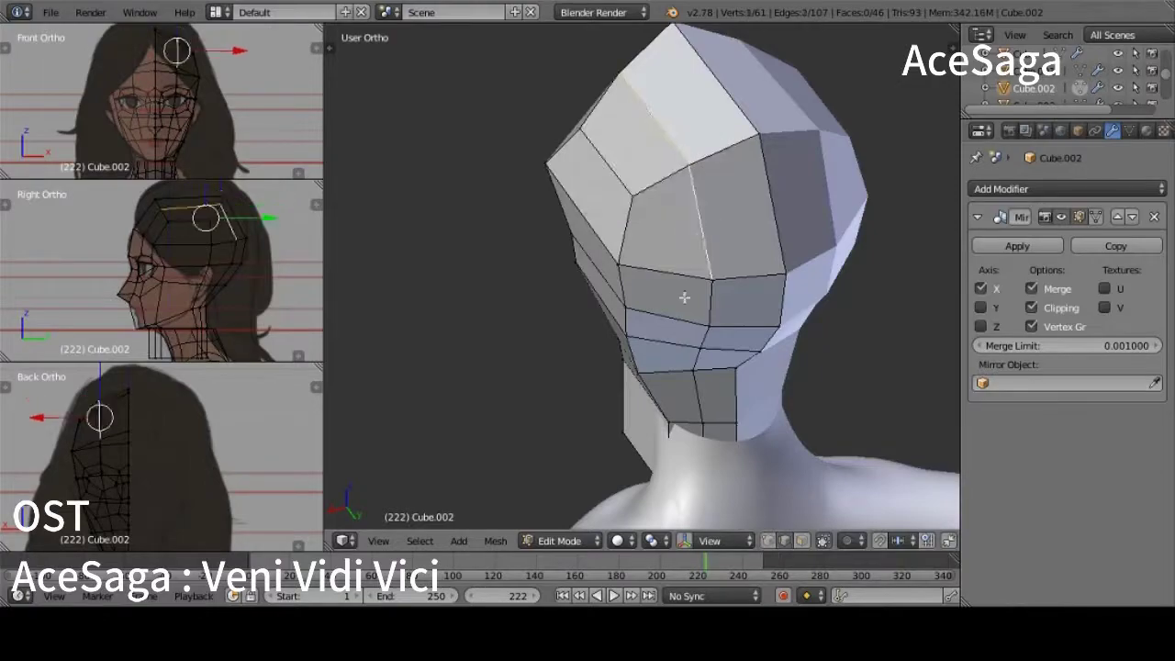
# Step: Delete the eye faces to open the socket hole and add a Subdivision Surface modifier (Ctrl+1)
pyautogui.press('x')
pyautogui.click(714, 419)
pyautogui.moveTo(714, 419); pyautogui.dragTo(920, 277, button='middle')
pyautogui.hotkey('ctrl', '1')
pyautogui.press('t')
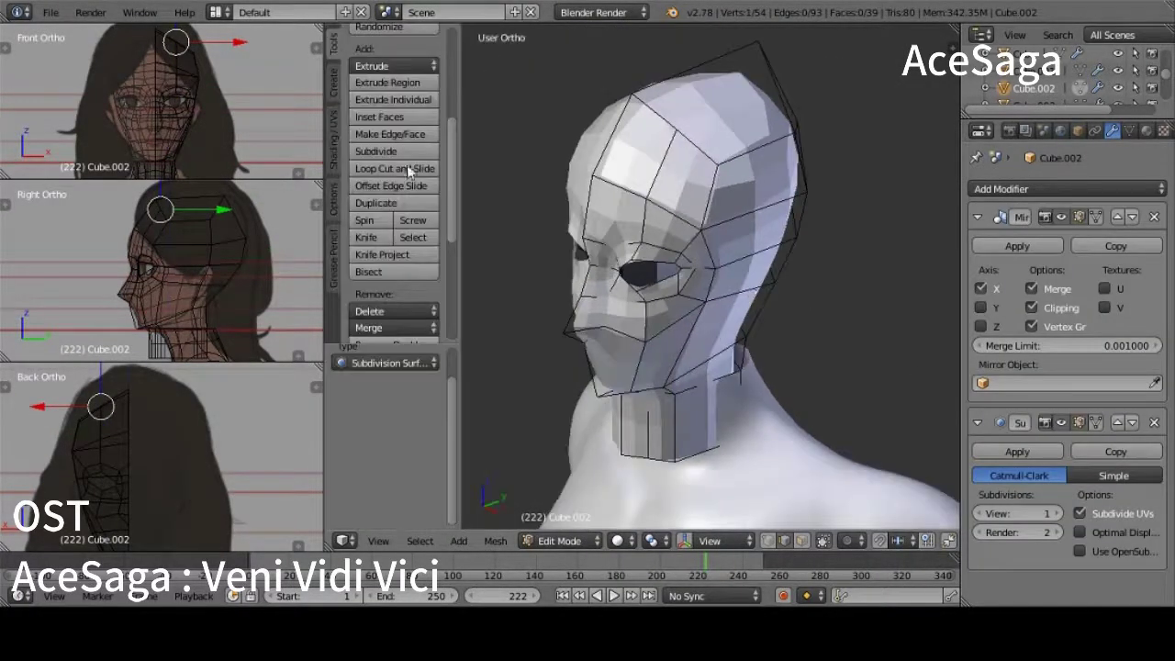
pyautogui.scroll(3, 842, 317)
# Step: Reposition a vertex below the eye hole and a chin vertex against the reference
pyautogui.keyDown('shift'); pyautogui.rightClick(705, 292); pyautogui.keyUp('shift')
pyautogui.moveTo(842, 317)
pyautogui.mouseDown(button='middle')
pyautogui.moveTo(705, 292)
pyautogui.moveTo(643, 413)
pyautogui.mouseUp(button='middle')
pyautogui.press('KP_Decimal')
pyautogui.moveTo(697, 367); pyautogui.dragTo(800, 336, button='middle')
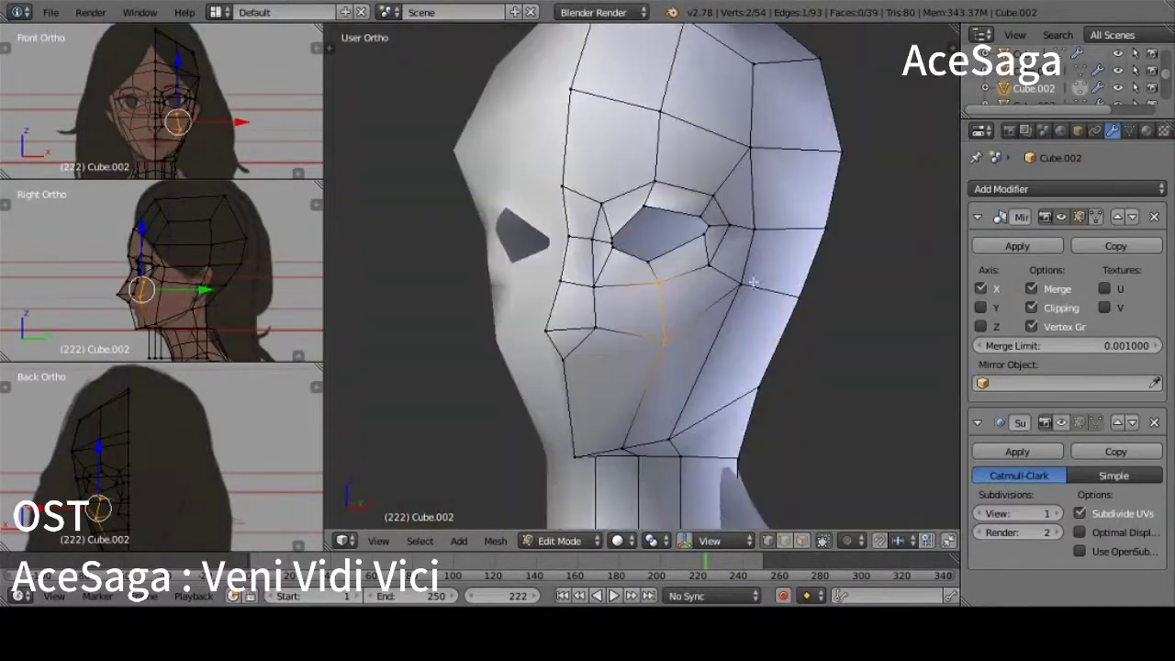
pyautogui.press('KP_1')
pyautogui.press('g')
pyautogui.press('z')
pyautogui.rightClick(749, 446)
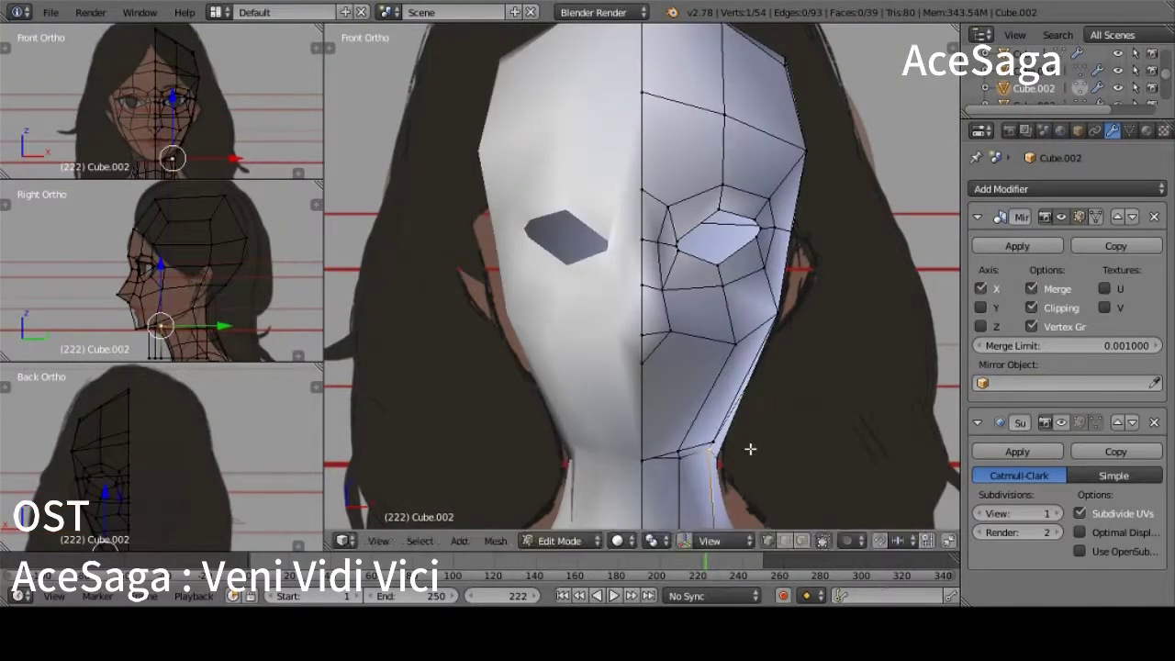
pyautogui.press('z')
pyautogui.press('z')
pyautogui.press('KP_3')
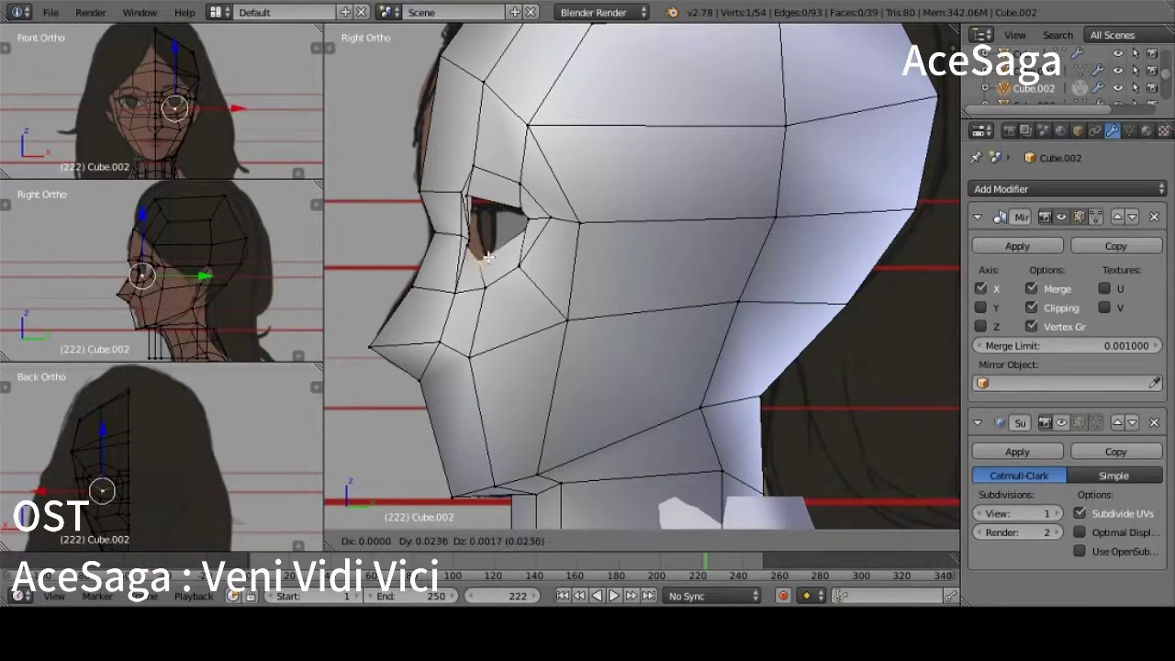
pyautogui.click(489, 257)
# Step: Select another vertex near the eye, viewing the delete and edge options without applying them
pyautogui.scroll(2, 487, 247)
pyautogui.scroll(2, 478, 220)
pyautogui.rightClick(463, 170)
pyautogui.scroll(2, 454, 202)
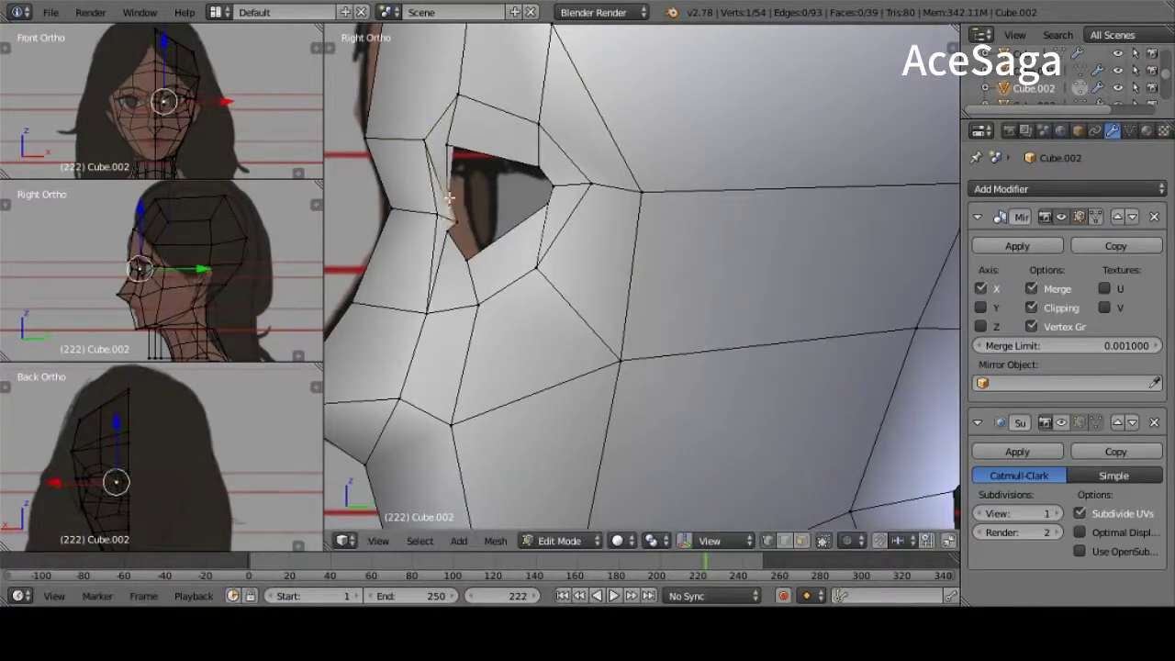
pyautogui.moveTo(453, 236); pyautogui.dragTo(519, 270, button='middle')
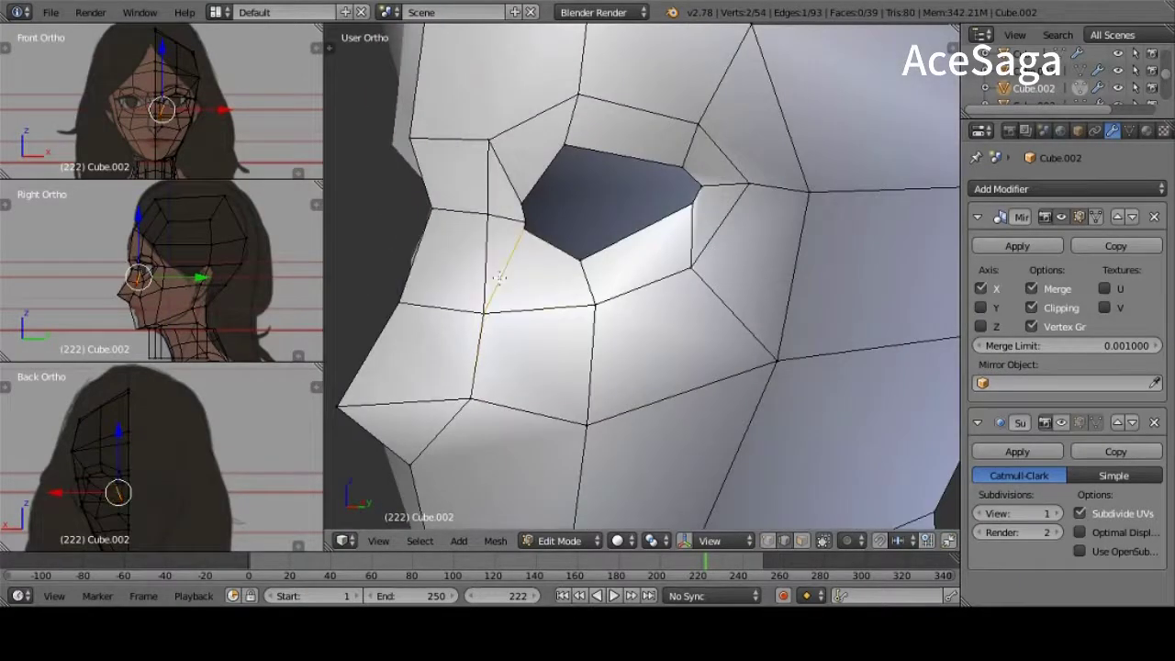
pyautogui.press('x')
pyautogui.press('Escape')
pyautogui.hotkey('ctrl', 'Tab')
pyautogui.hotkey('ctrl', 'e')
pyautogui.hotkey('ctrl', 'Tab')
# Step: Dissolve the edge beside the eye hole and inspect the result from side and angled views
pyautogui.moveTo(432, 258); pyautogui.dragTo(633, 257, button='middle')
pyautogui.press('KP_1')
pyautogui.press('z')
pyautogui.keyDown('shift'); pyautogui.rightClick(673, 267); pyautogui.keyUp('shift')
pyautogui.press('z')
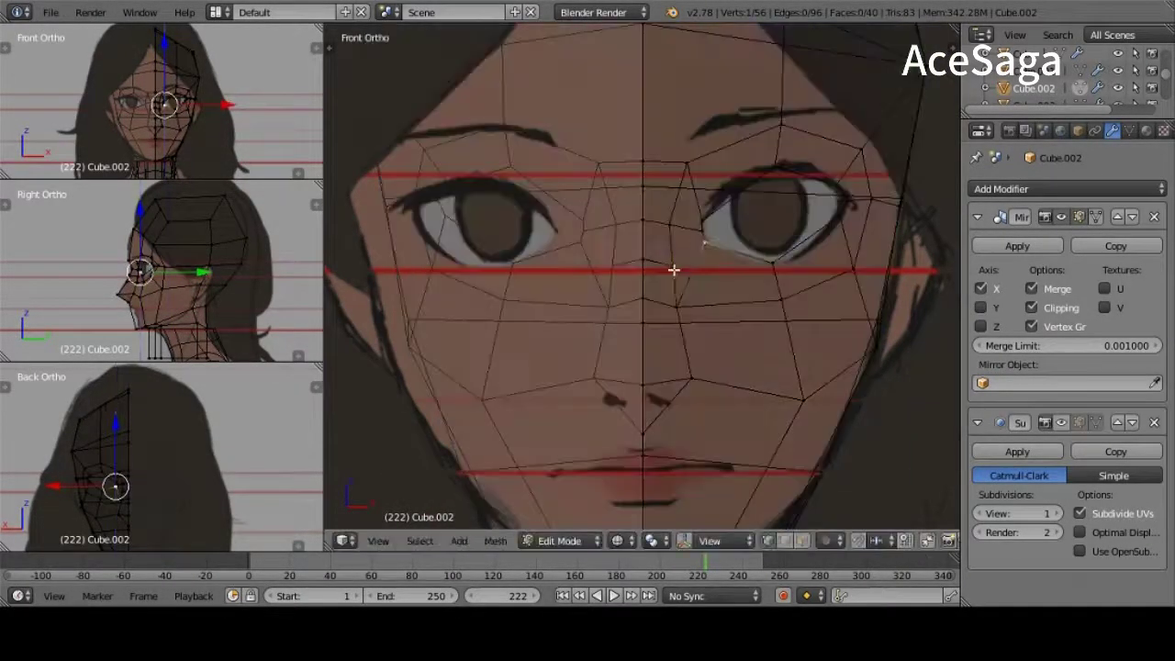
pyautogui.hotkey('ctrl', 'x')
pyautogui.press('z')
pyautogui.moveTo(677, 307); pyautogui.dragTo(550, 276, button='middle')
pyautogui.press('KP_3')
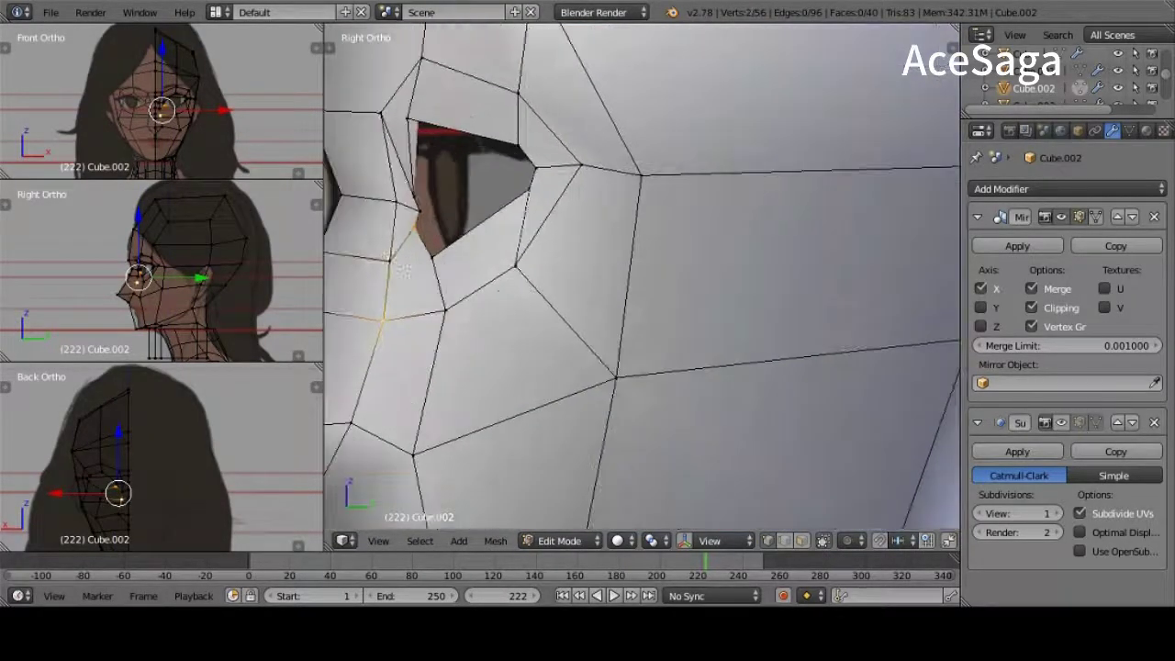
pyautogui.keyDown('shift'); pyautogui.moveTo(397, 211); pyautogui.dragTo(511, 206, button='middle'); pyautogui.keyUp('shift')
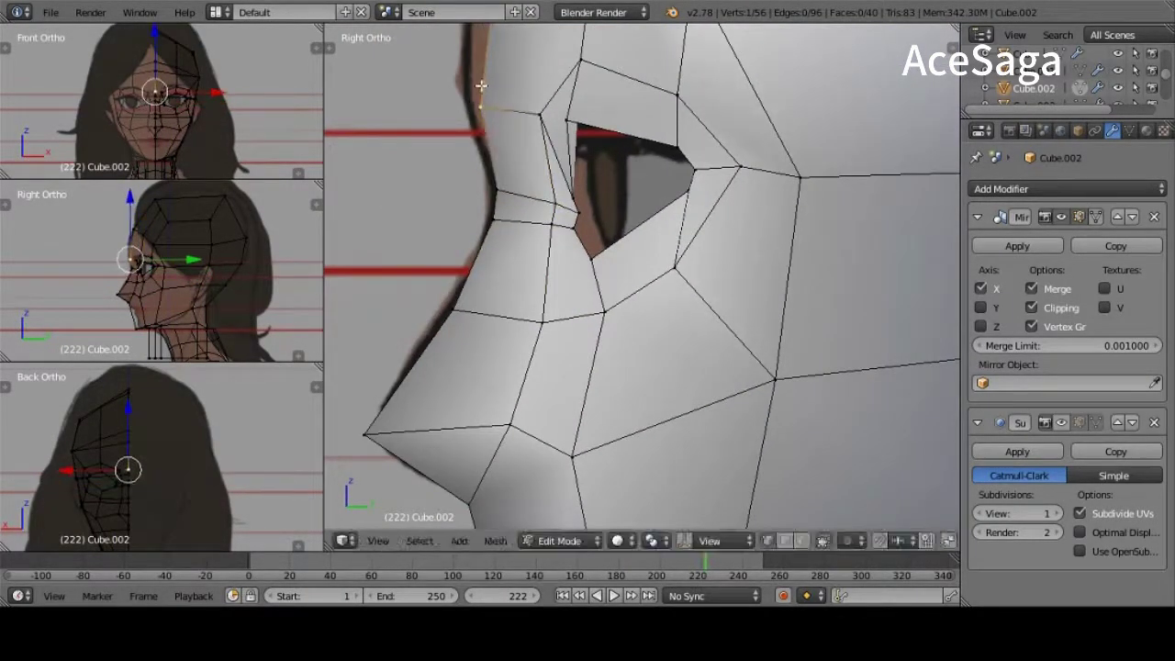
pyautogui.moveTo(480, 86)
pyautogui.mouseDown(button='middle')
pyautogui.moveTo(752, 388)
pyautogui.moveTo(612, 262)
pyautogui.mouseUp(button='middle')
pyautogui.press('KP_3')
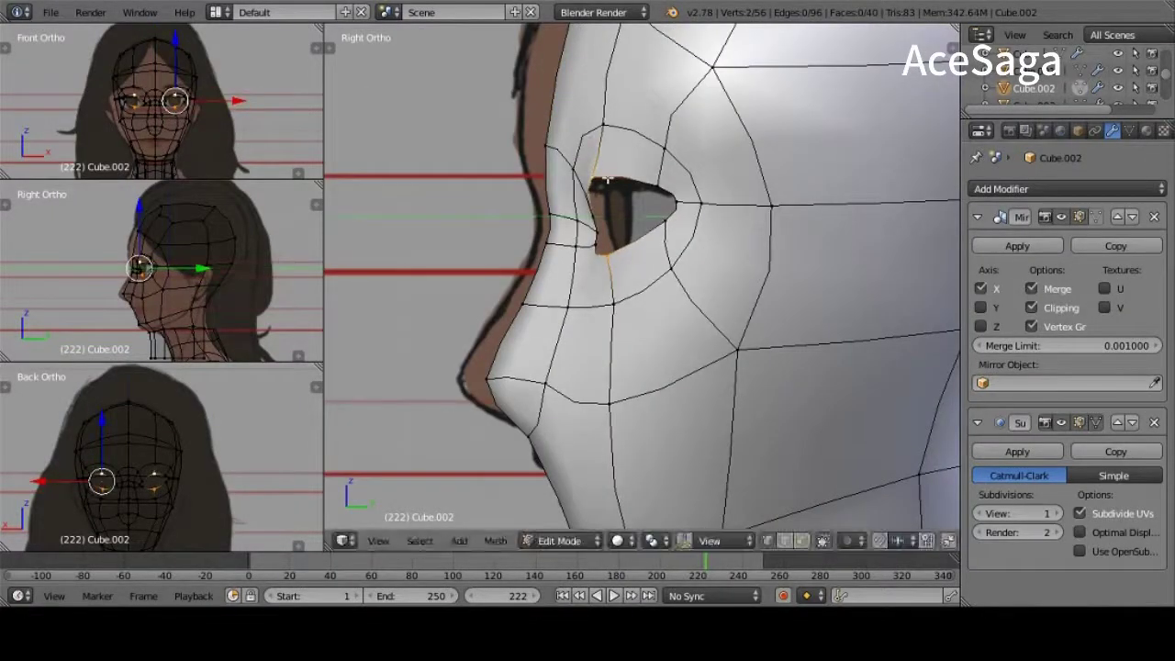
# Step: Move a socket-rim vertex onto the side-profile eye opening, then select the whole eye-hole loop
pyautogui.press('KP_3')
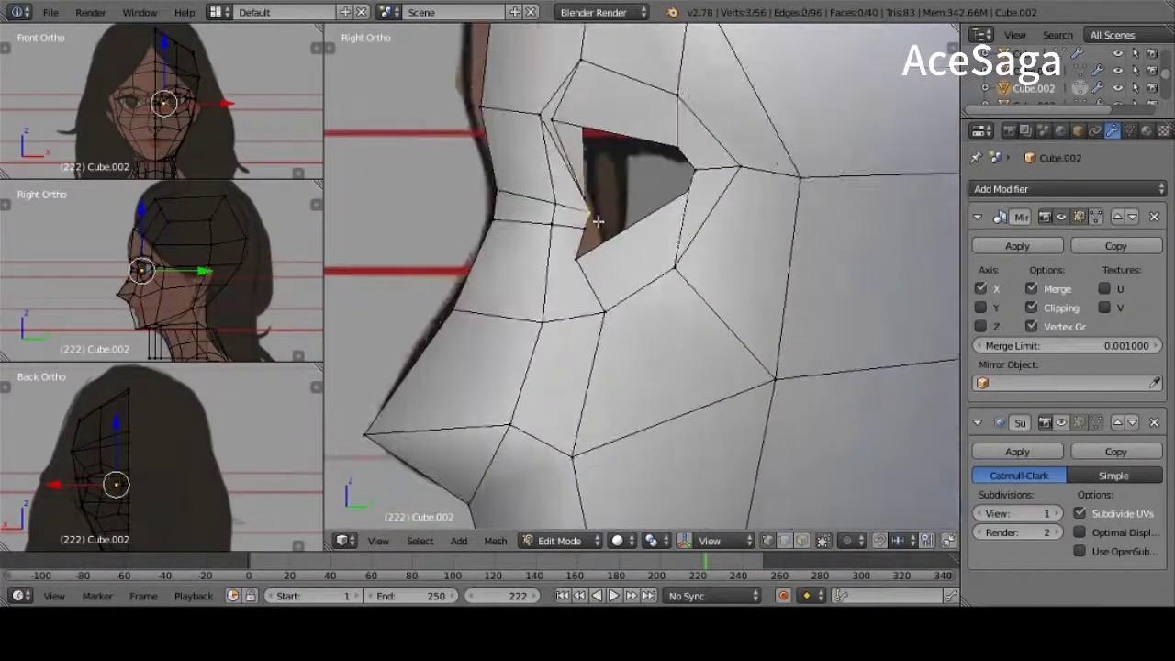
pyautogui.moveTo(587, 195); pyautogui.dragTo(551, 221, button='middle')
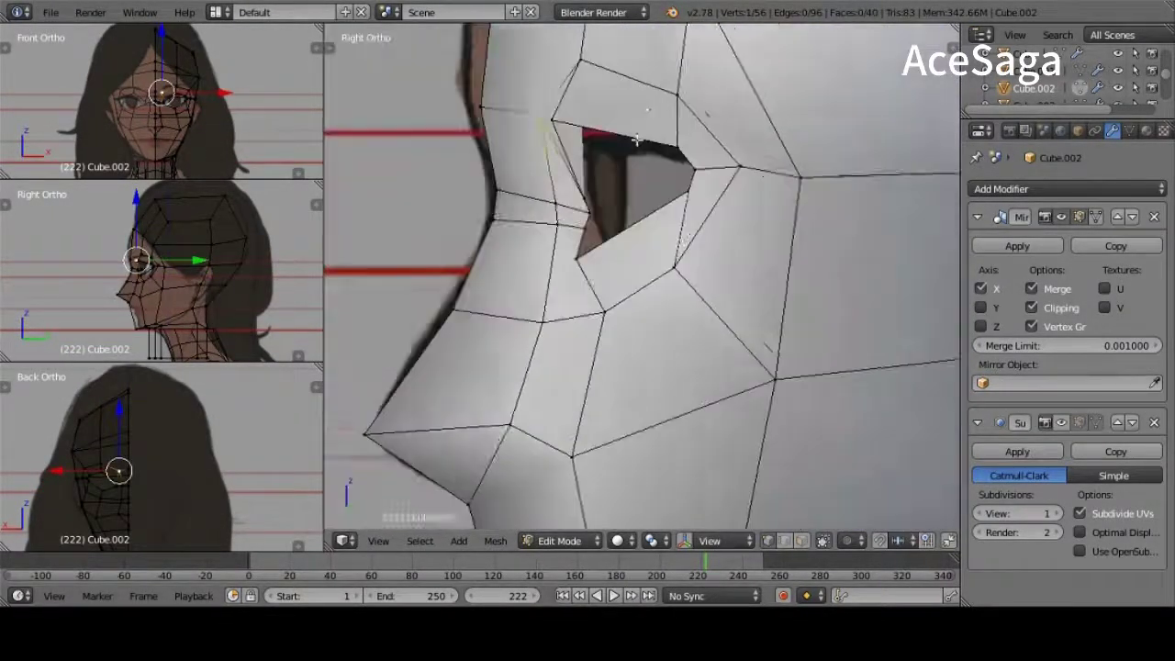
pyautogui.scroll(-4, 457, 272)
pyautogui.press('KP_1')
pyautogui.press('KP_3')
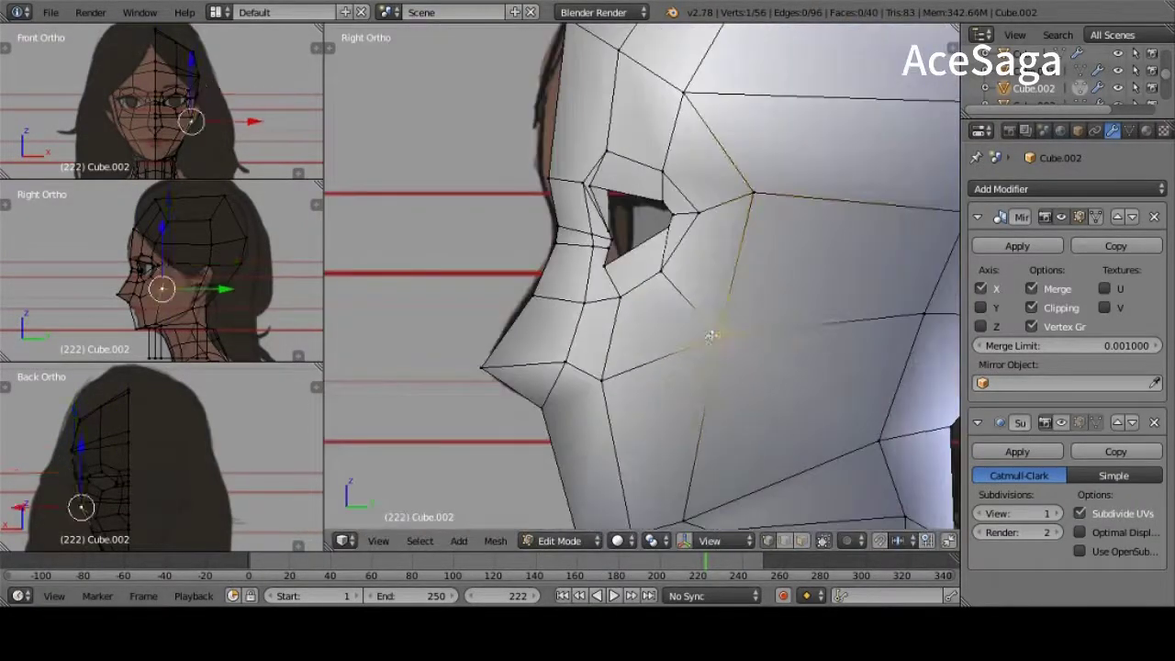
pyautogui.press('g')
pyautogui.moveTo(457, 272)
pyautogui.mouseDown(button='middle')
pyautogui.moveTo(675, 223)
pyautogui.moveTo(704, 498)
pyautogui.mouseUp(button='middle')
pyautogui.click(675, 223)
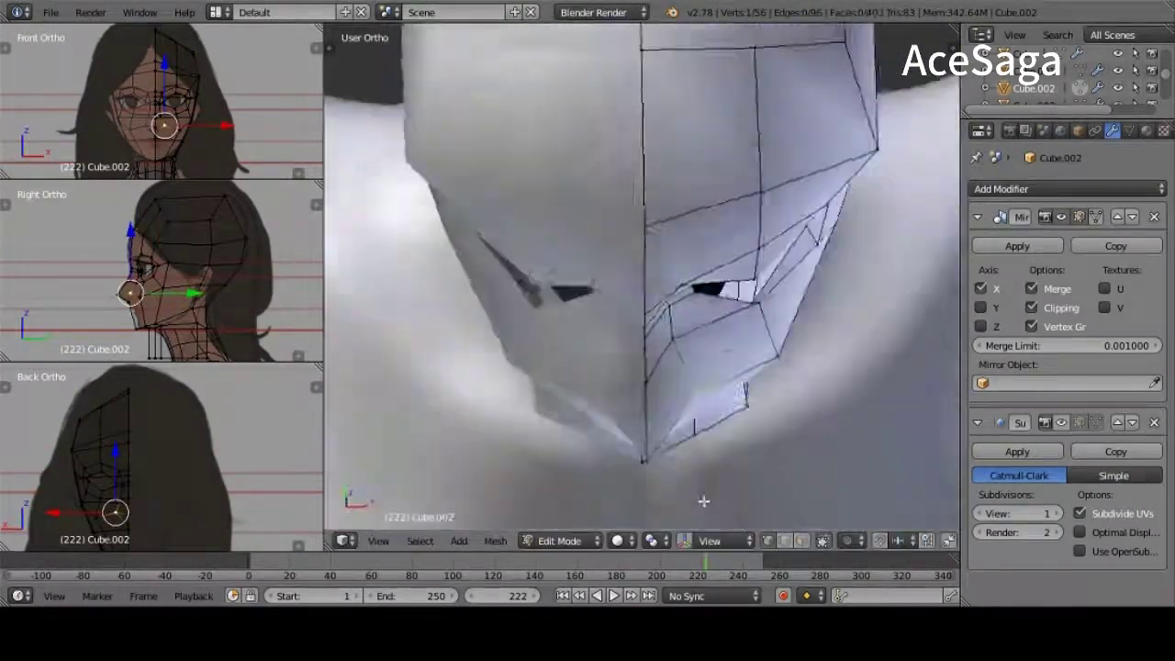
pyautogui.keyDown('alt'); pyautogui.rightClick(753, 296); pyautogui.keyUp('alt')
pyautogui.press('KP_1')
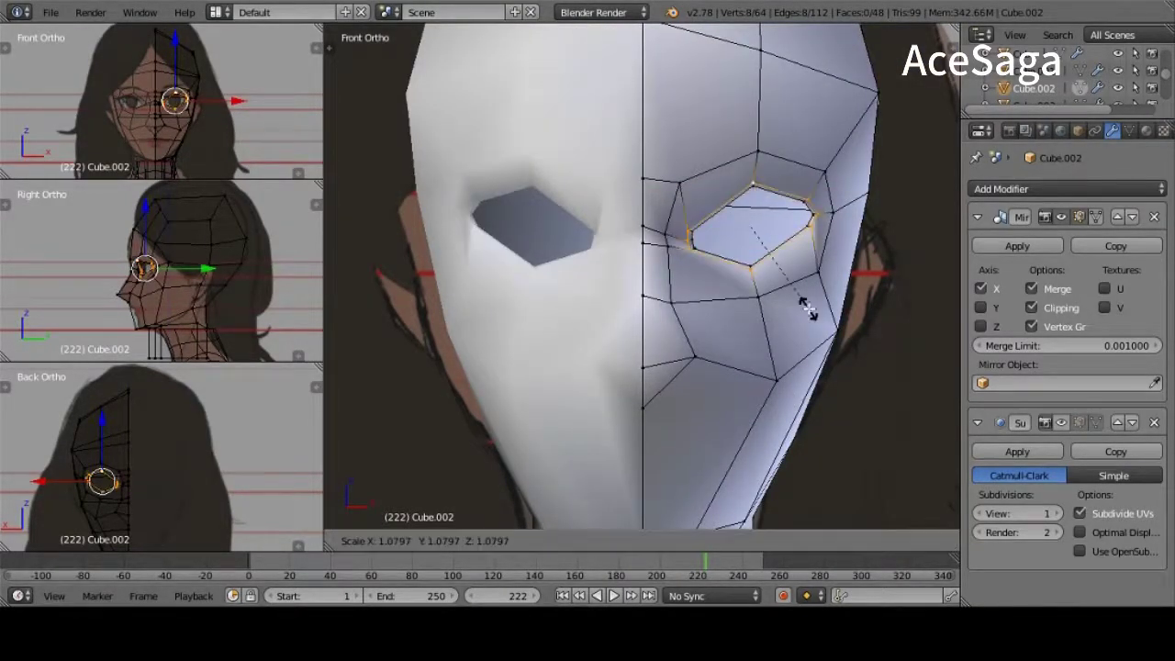
# Step: Stretch the eye-hole loop vertically and switch to wireframe to see the reference
pyautogui.press('z')
pyautogui.click(829, 331)
pyautogui.scroll(3, 829, 331)
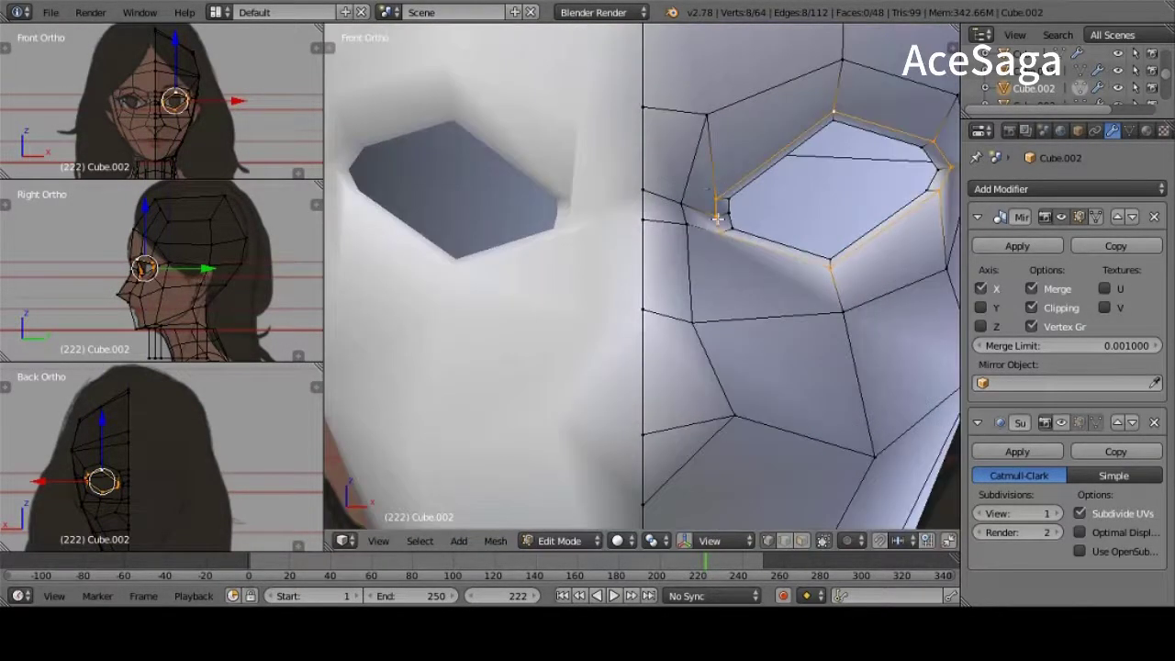
pyautogui.rightClick(716, 213)
pyautogui.press('g')
pyautogui.press('z')
# Step: Select the eye-hole rim vertices and move them into position
pyautogui.keyDown('alt'); pyautogui.rightClick(938, 175); pyautogui.keyUp('alt')
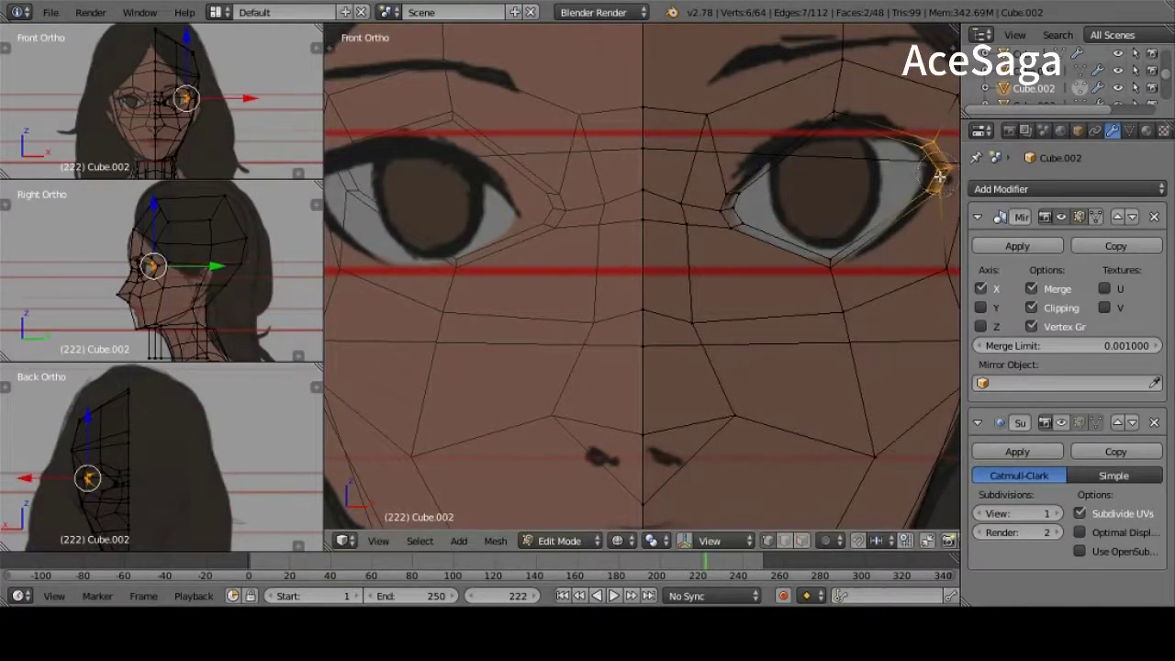
pyautogui.rightClick(729, 209)
pyautogui.keyDown('alt'); pyautogui.rightClick(938, 184); pyautogui.keyUp('alt')
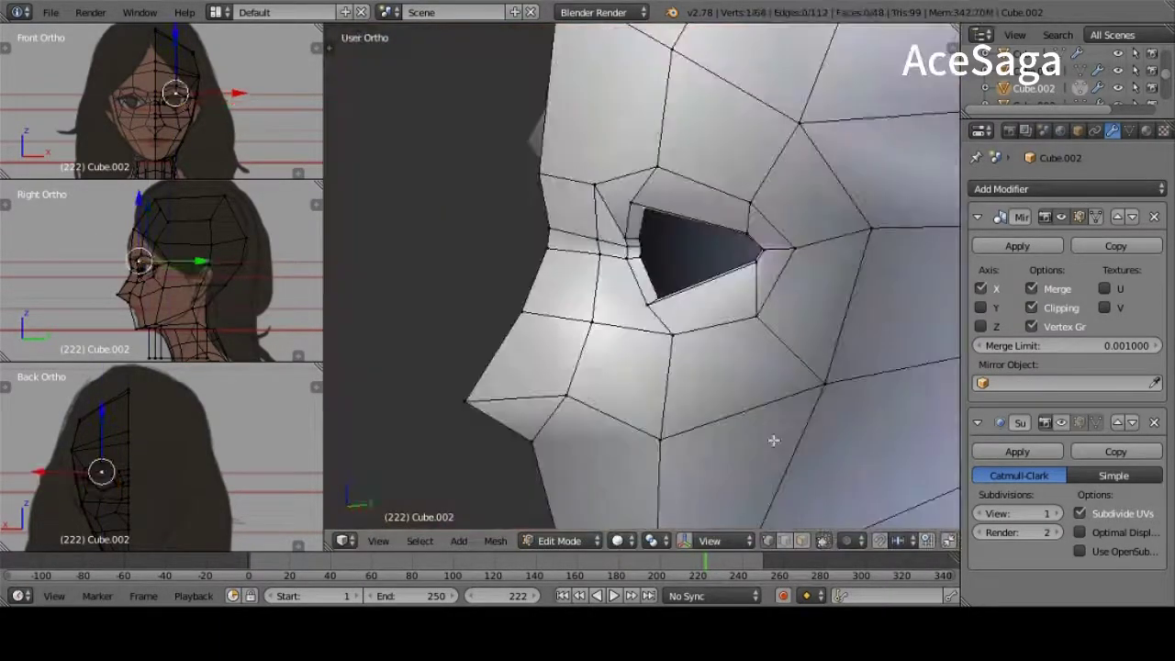
pyautogui.press('g')
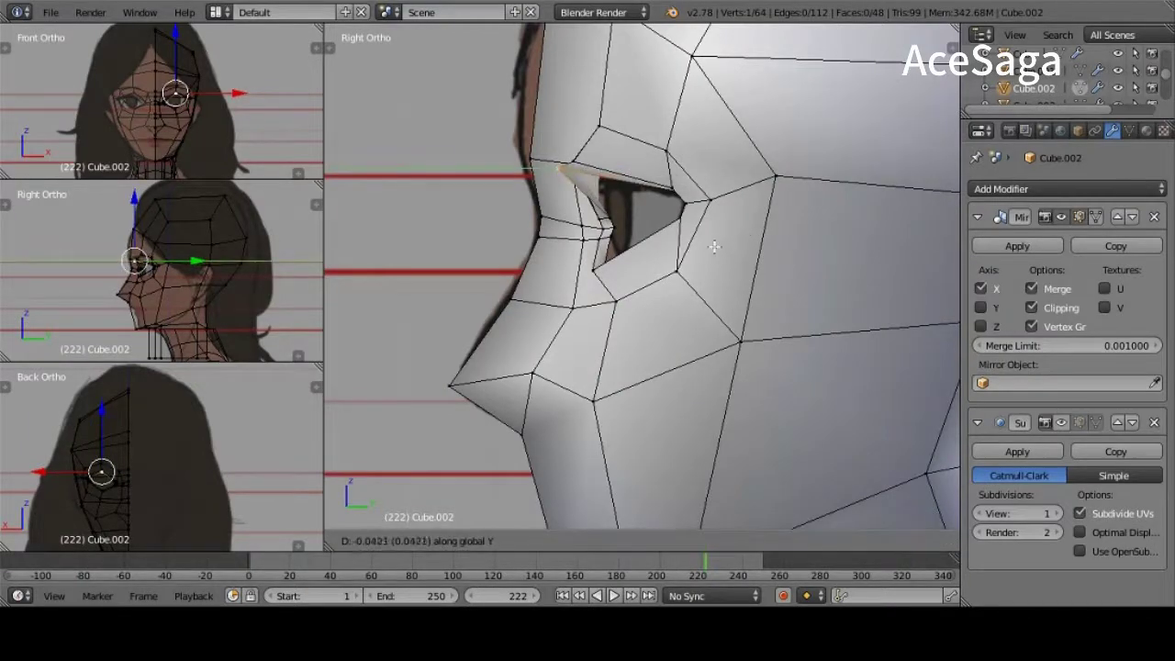
pyautogui.click(732, 262)
pyautogui.moveTo(733, 262)
pyautogui.mouseDown(button='middle')
pyautogui.moveTo(720, 296)
pyautogui.moveTo(781, 193)
pyautogui.moveTo(696, 187)
pyautogui.moveTo(797, 343)
pyautogui.moveTo(761, 367)
pyautogui.moveTo(747, 341)
pyautogui.mouseUp(button='middle')
# Step: Refine the rim selection and place a vertex on the reference eye corner in side view
pyautogui.keyDown('shift'); pyautogui.rightClick(799, 189); pyautogui.keyUp('shift')
pyautogui.keyDown('shift'); pyautogui.rightClick(676, 241); pyautogui.keyUp('shift')
pyautogui.keyDown('shift'); pyautogui.rightClick(821, 231); pyautogui.keyUp('shift')
pyautogui.press('KP_3')
pyautogui.rightClick(689, 196)
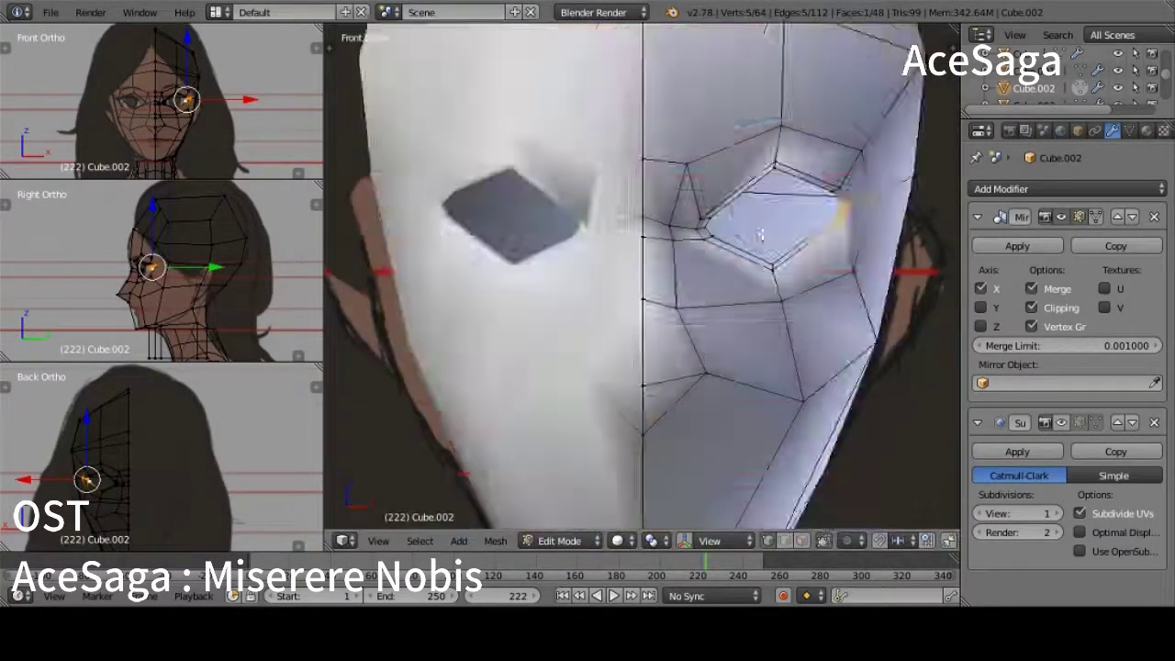
pyautogui.moveTo(689, 195); pyautogui.dragTo(661, 169, button='middle')
pyautogui.press('KP_3')
pyautogui.rightClick(583, 159)
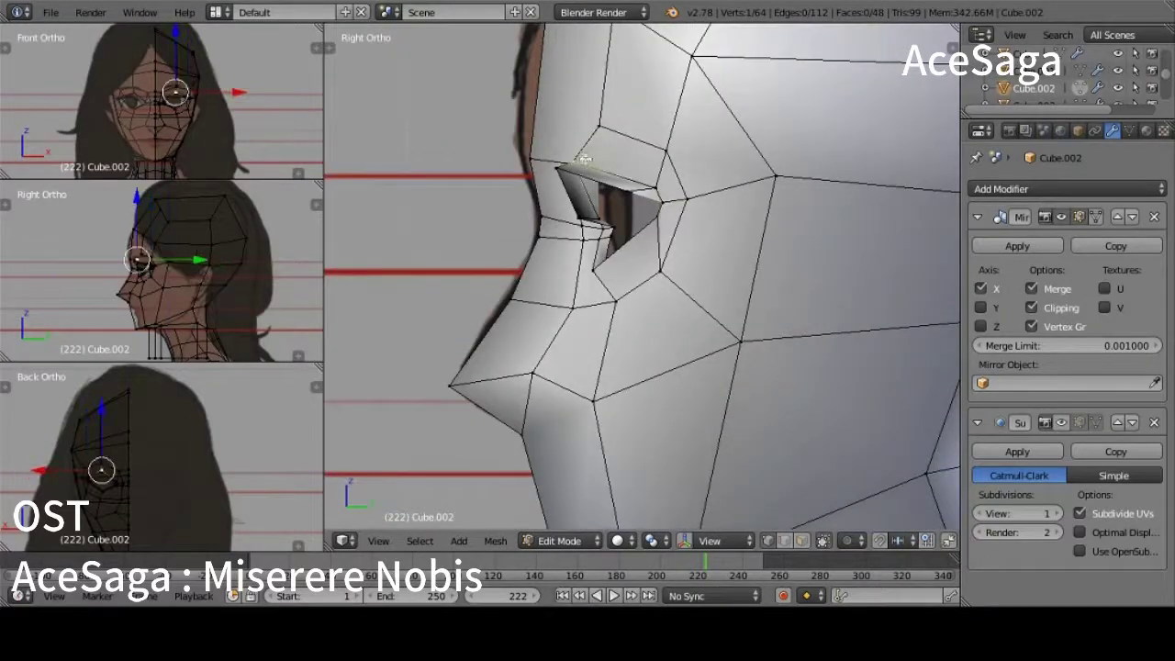
pyautogui.click(630, 204)
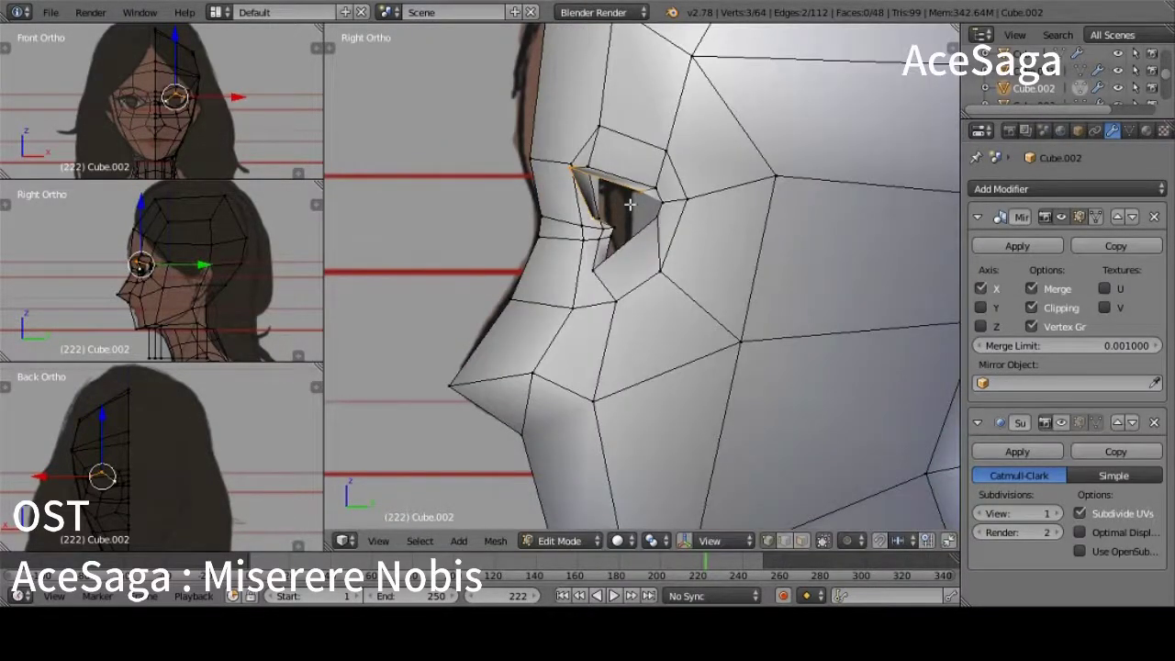
# Step: In front view, pull the mirror-seam vertex slightly downward
pyautogui.moveTo(566, 247); pyautogui.dragTo(826, 236, button='middle')
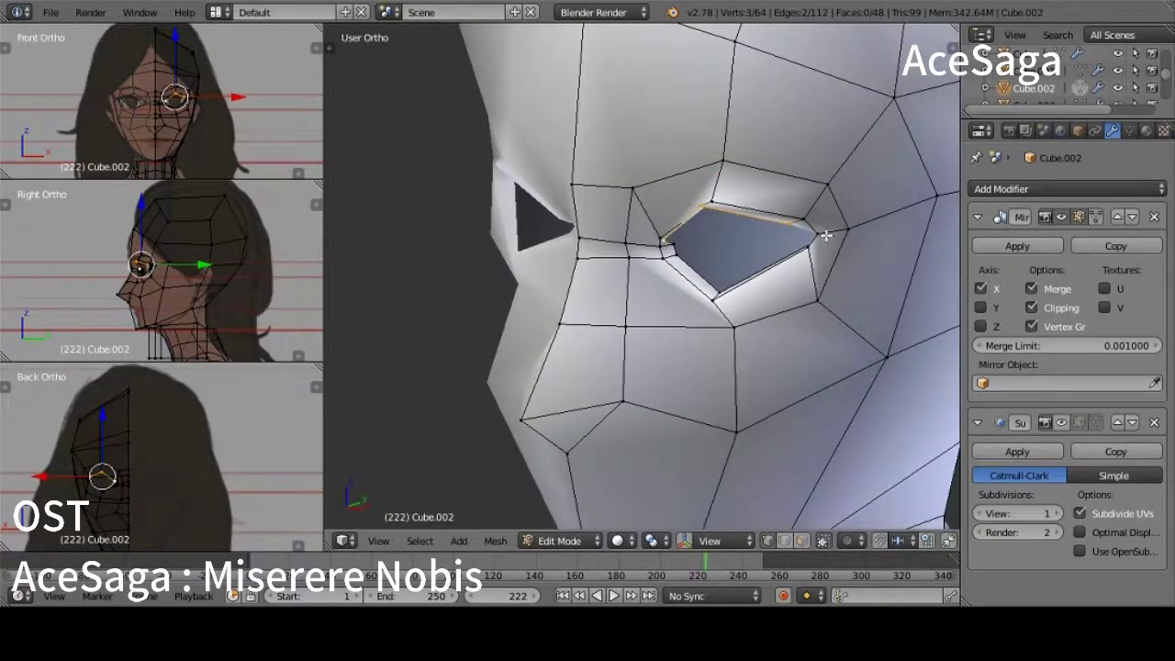
pyautogui.press('KP_1')
pyautogui.rightClick(647, 150)
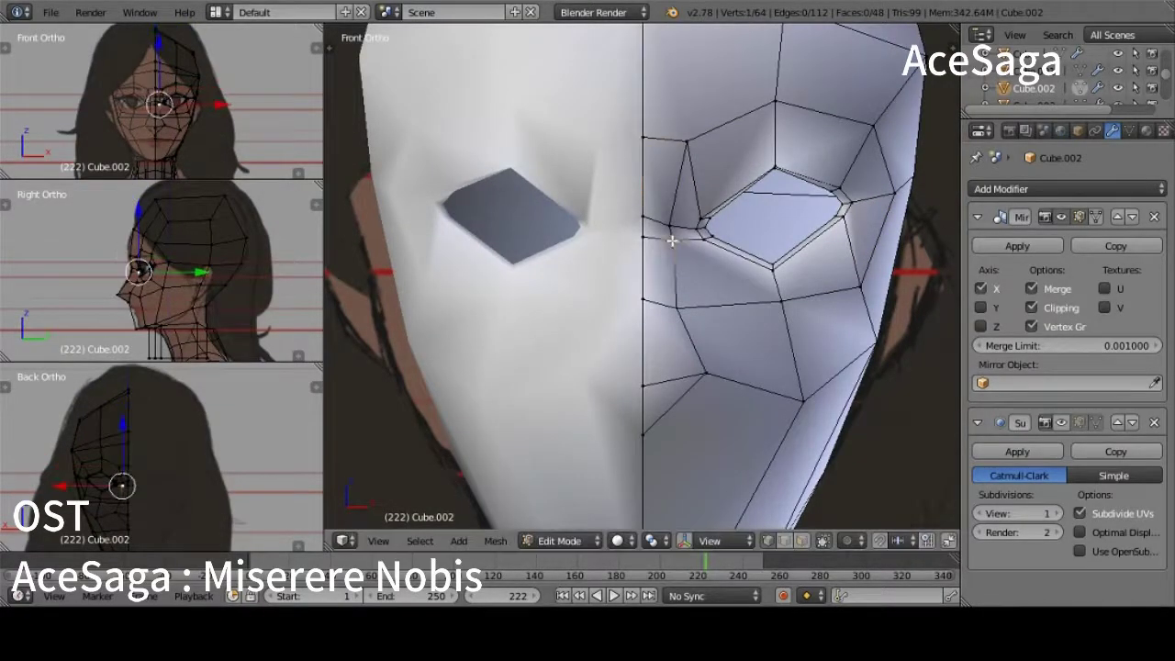
pyautogui.moveTo(799, 298); pyautogui.dragTo(793, 341, button='right')
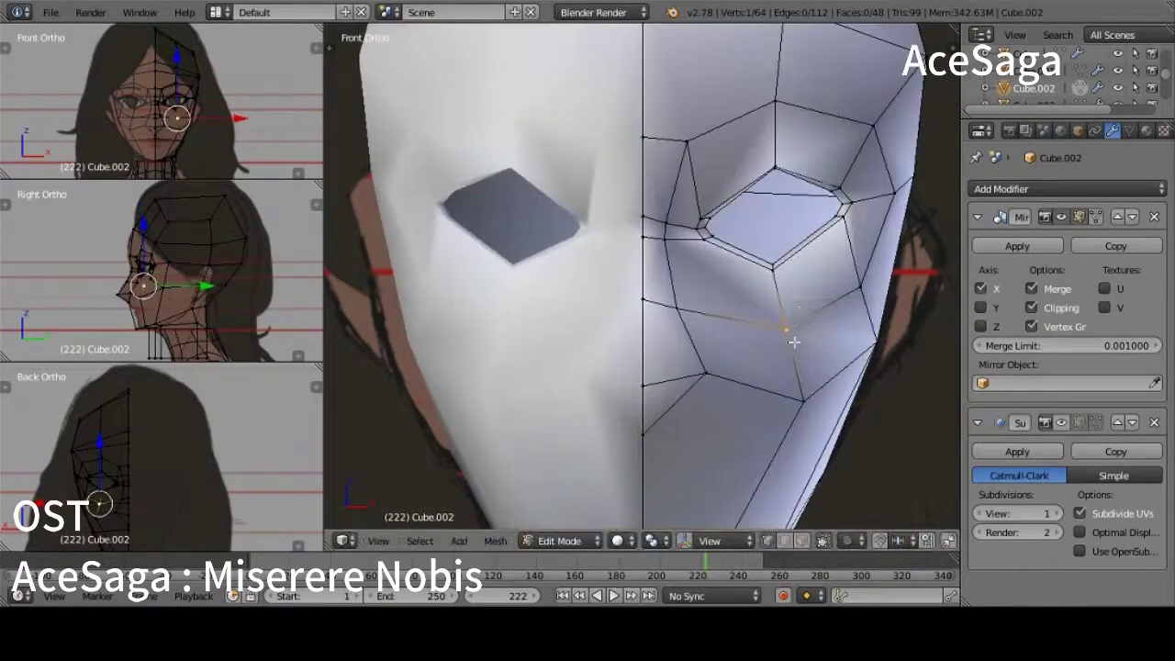
# Step: Cut a new edge loop around the eye hole and preview the smoothed face
pyautogui.click(852, 248)
pyautogui.moveTo(852, 248)
pyautogui.mouseDown(button='middle')
pyautogui.moveTo(679, 273)
pyautogui.moveTo(769, 328)
pyautogui.moveTo(782, 263)
pyautogui.moveTo(743, 136)
pyautogui.moveTo(643, 184)
pyautogui.mouseUp(button='middle')
pyautogui.rightClick(665, 289)
pyautogui.press('Tab')
pyautogui.press('Tab')
pyautogui.press('KP_3')
# Step: Reposition an eye vertex to match the reference in side view
pyautogui.rightClick(588, 151)
pyautogui.press('g')
pyautogui.click(589, 152)
pyautogui.moveTo(589, 151); pyautogui.dragTo(725, 130, button='middle')
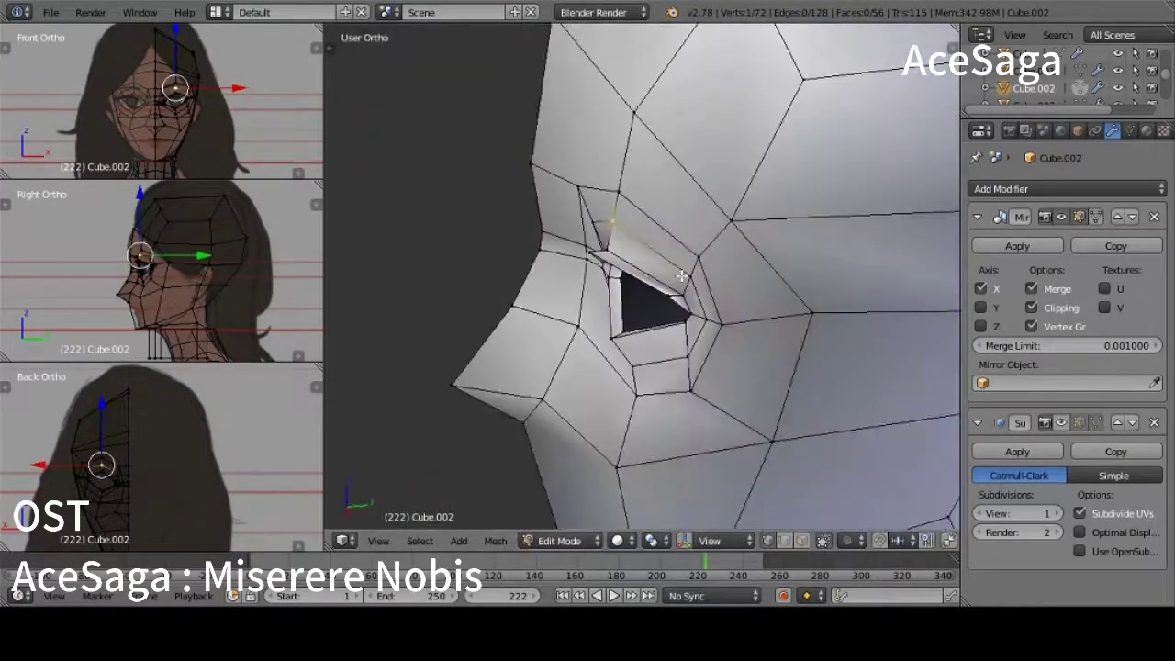
pyautogui.press('KP_3')
# Step: Select two eye-corner vertices and angle the view toward the lower face
pyautogui.rightClick(613, 299)
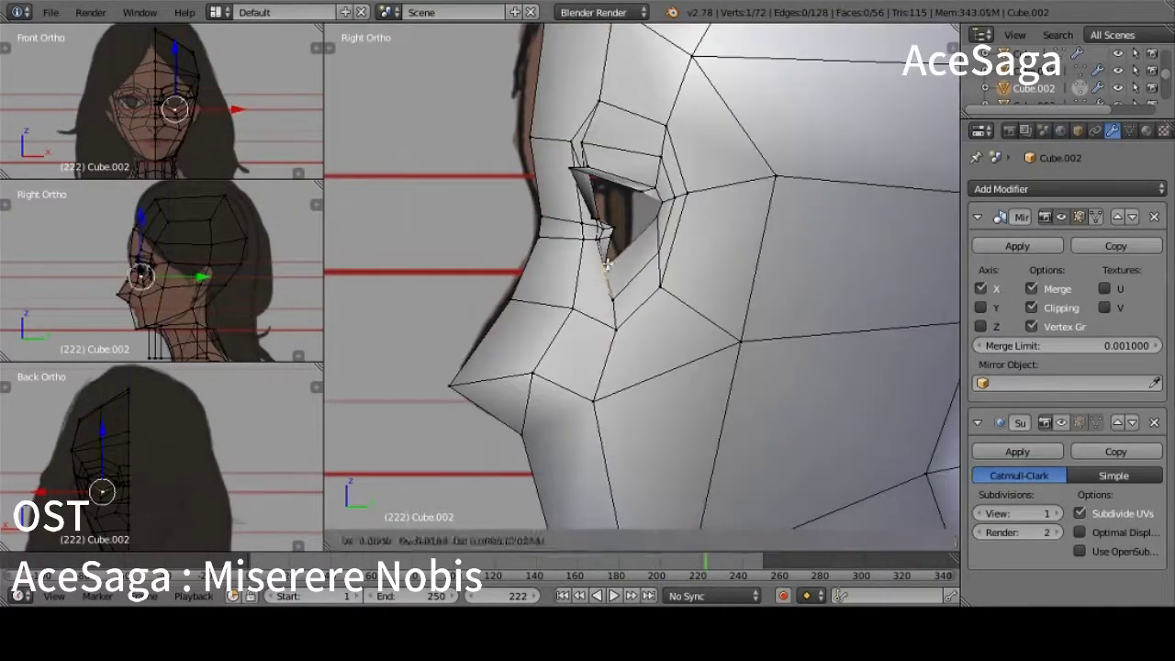
pyautogui.moveTo(613, 299)
pyautogui.mouseDown(button='middle')
pyautogui.moveTo(735, 225)
pyautogui.moveTo(608, 226)
pyautogui.mouseUp(button='middle')
pyautogui.scroll(3, 734, 225)
pyautogui.keyDown('shift'); pyautogui.rightClick(733, 224); pyautogui.keyUp('shift')
pyautogui.press('KP_3')
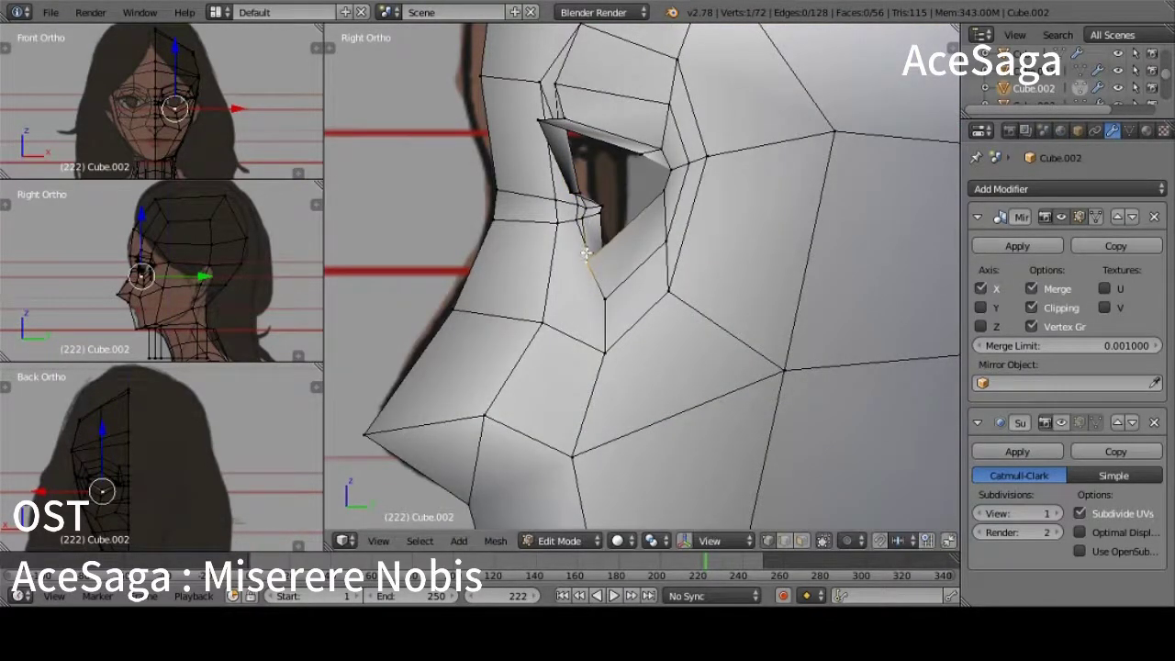
pyautogui.moveTo(563, 402); pyautogui.dragTo(714, 445, button='middle')
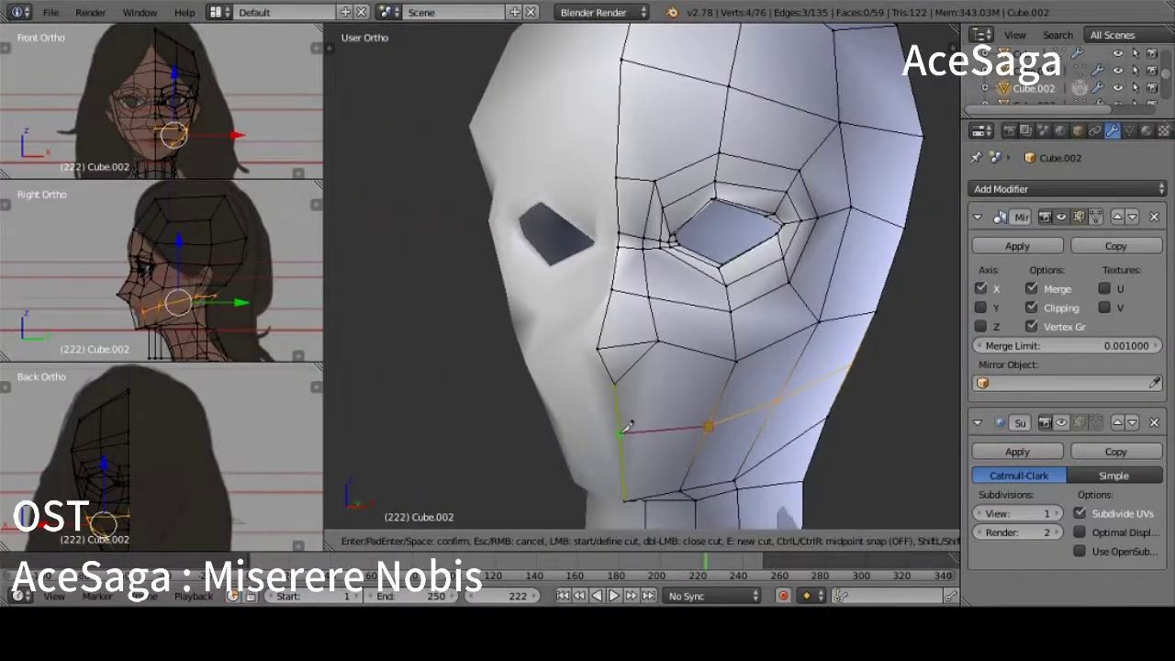
# Step: Confirm the lower-face cut, slide the new vertex, and merge the two selected vertices
pyautogui.press('Return')
pyautogui.press('KP_1')
pyautogui.press('g')
pyautogui.press('g')
pyautogui.click(745, 419)
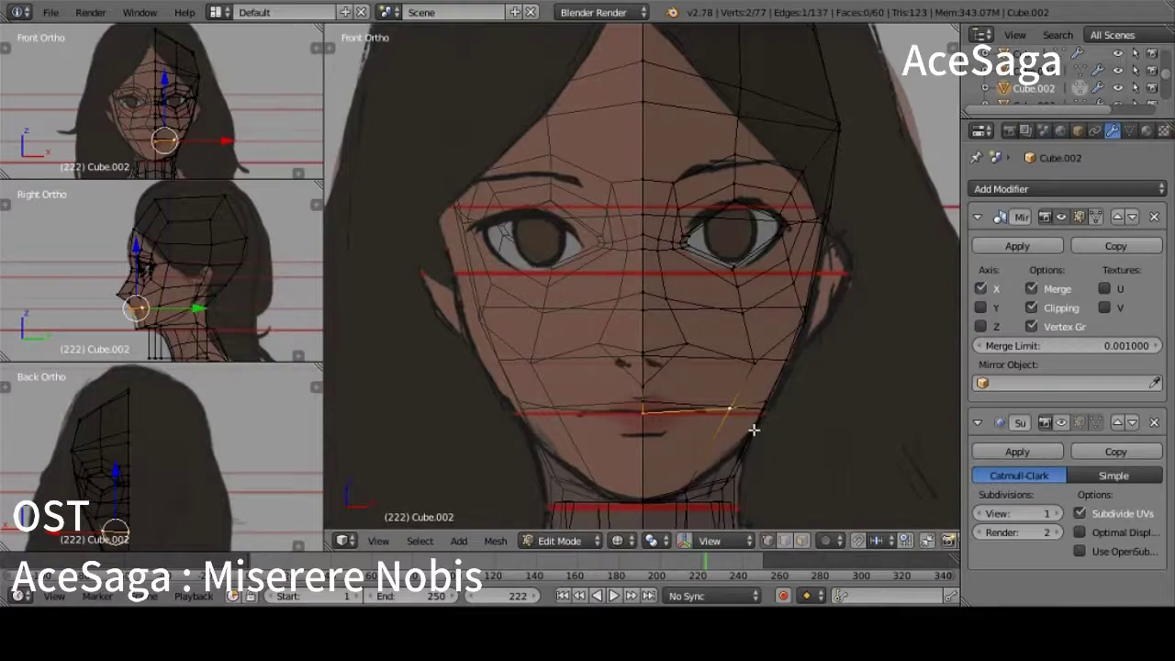
pyautogui.hotkey('alt', 'm')
pyautogui.click(753, 429)
# Step: Move the chin vertex into place, checking it against the reference in side and front views
pyautogui.press('KP_3')
pyautogui.scroll(-2, 753, 428)
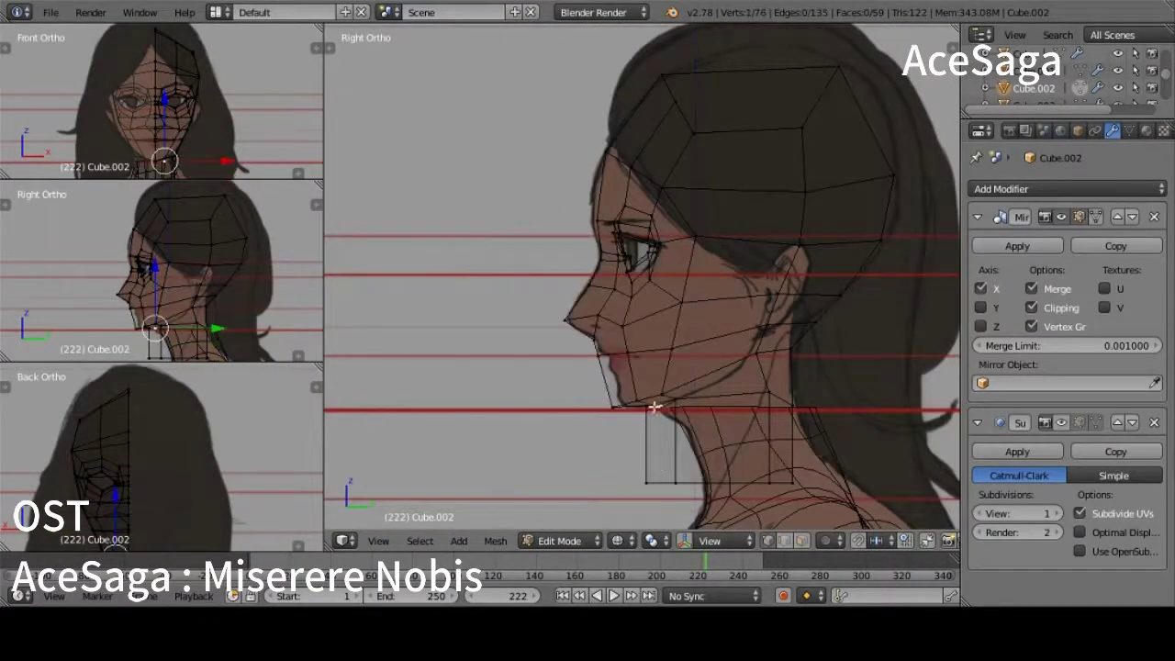
pyautogui.moveTo(654, 407); pyautogui.dragTo(697, 386, button='middle')
pyautogui.press('KP_3')
pyautogui.rightClick(653, 423)
pyautogui.press('g')
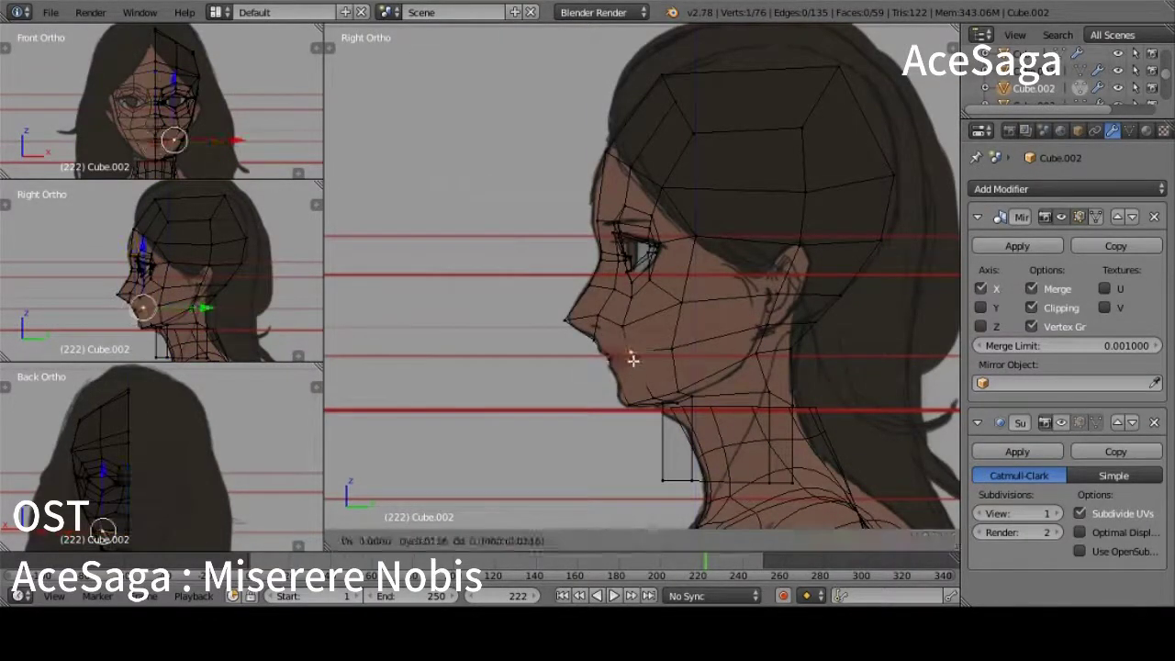
pyautogui.click(633, 360)
pyautogui.press('KP_1')
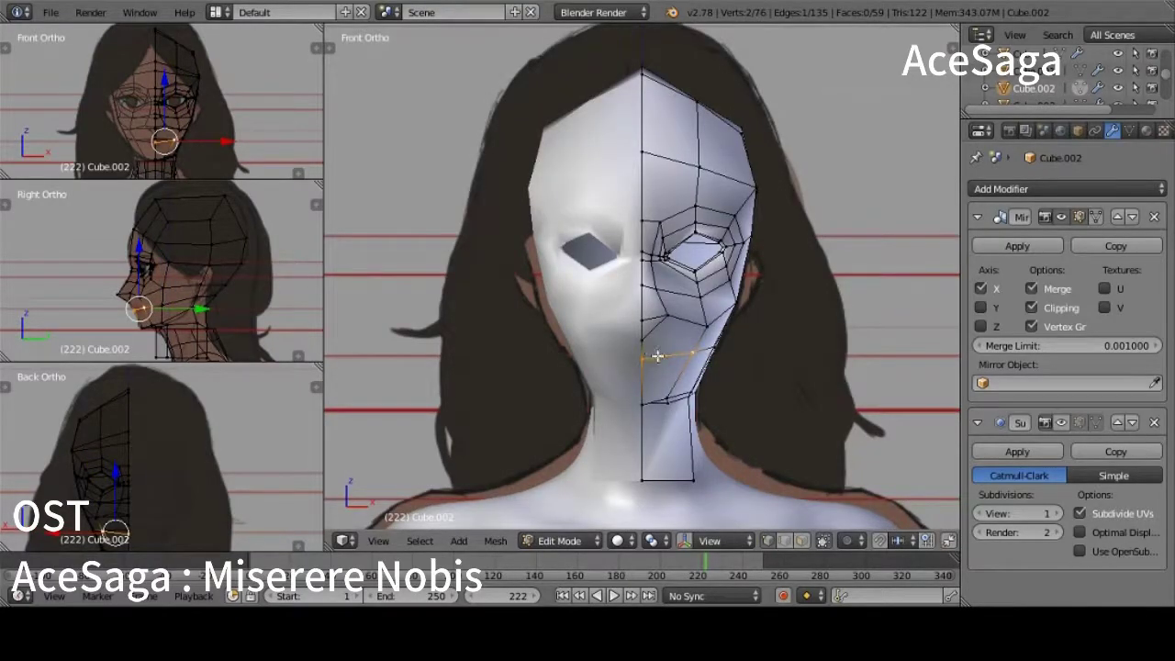
pyautogui.press('z')
pyautogui.click(693, 327)
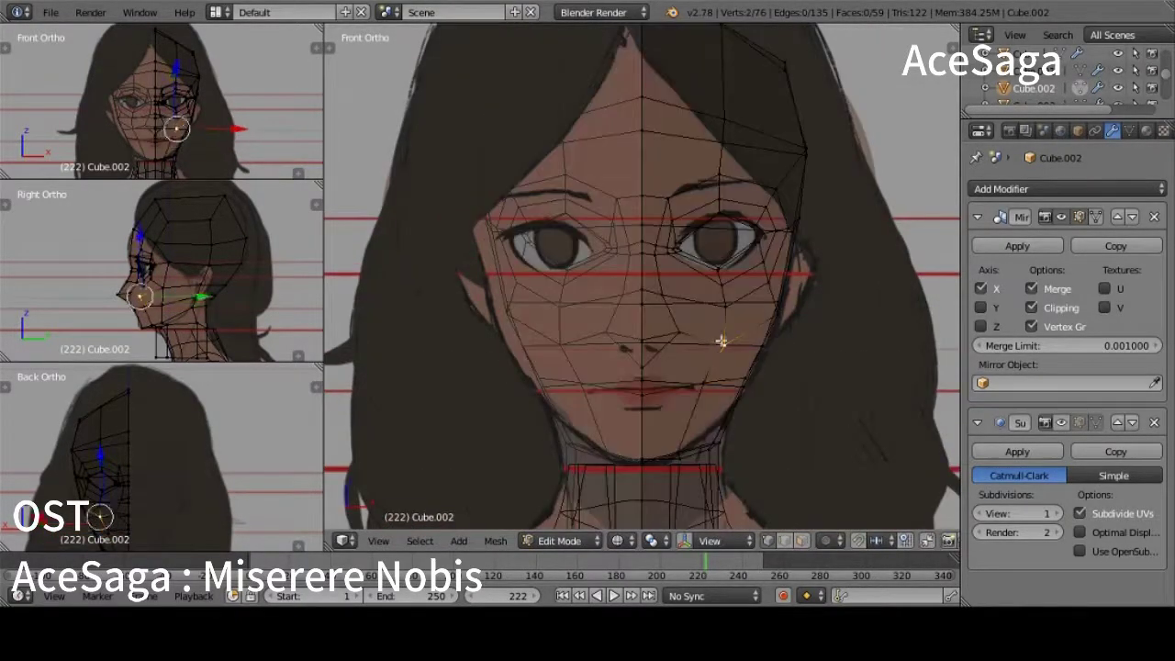
# Step: Fill a new face near the lips
pyautogui.rightClick(695, 389)
pyautogui.press('z')
pyautogui.click(742, 435)
pyautogui.press('z')
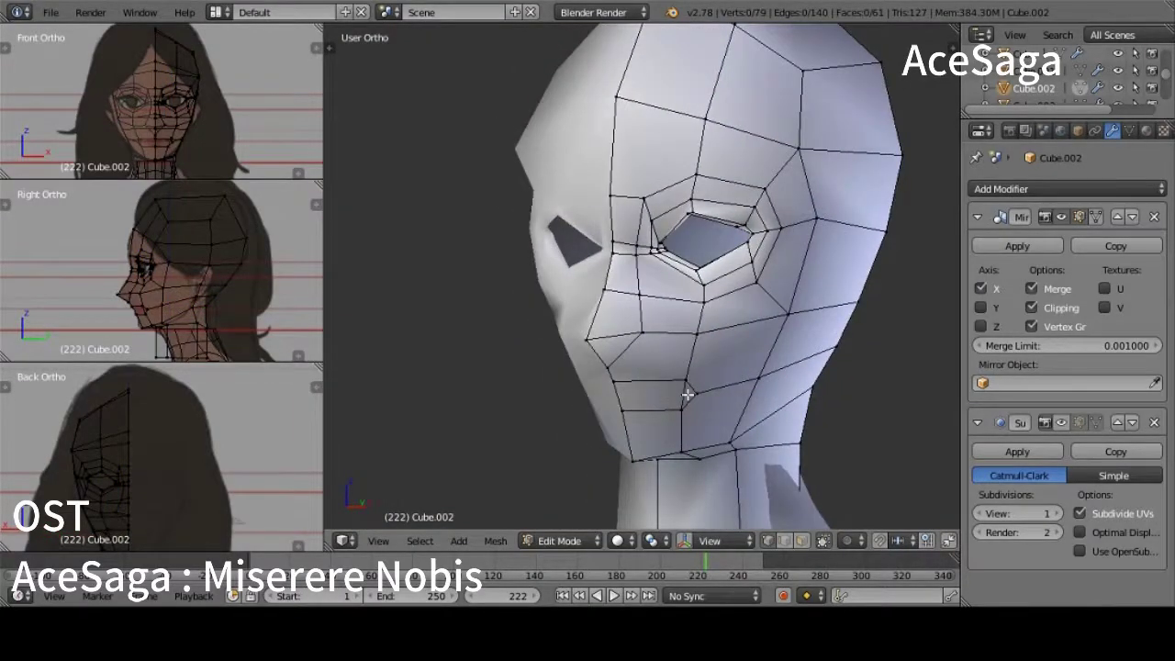
# Step: Dissolve the selected edges beside the mouth
pyautogui.rightClick(688, 394)
pyautogui.press('x')
pyautogui.click(651, 388)
pyautogui.press('KP_3')
pyautogui.press('z')
pyautogui.press('z')
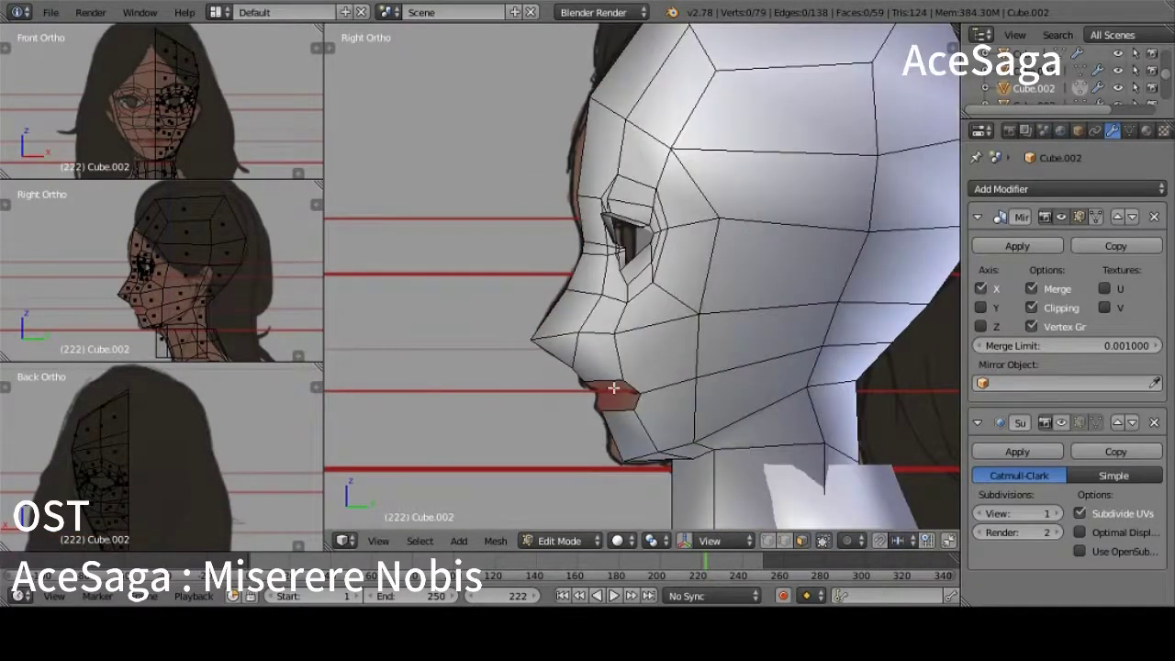
pyautogui.press('z')
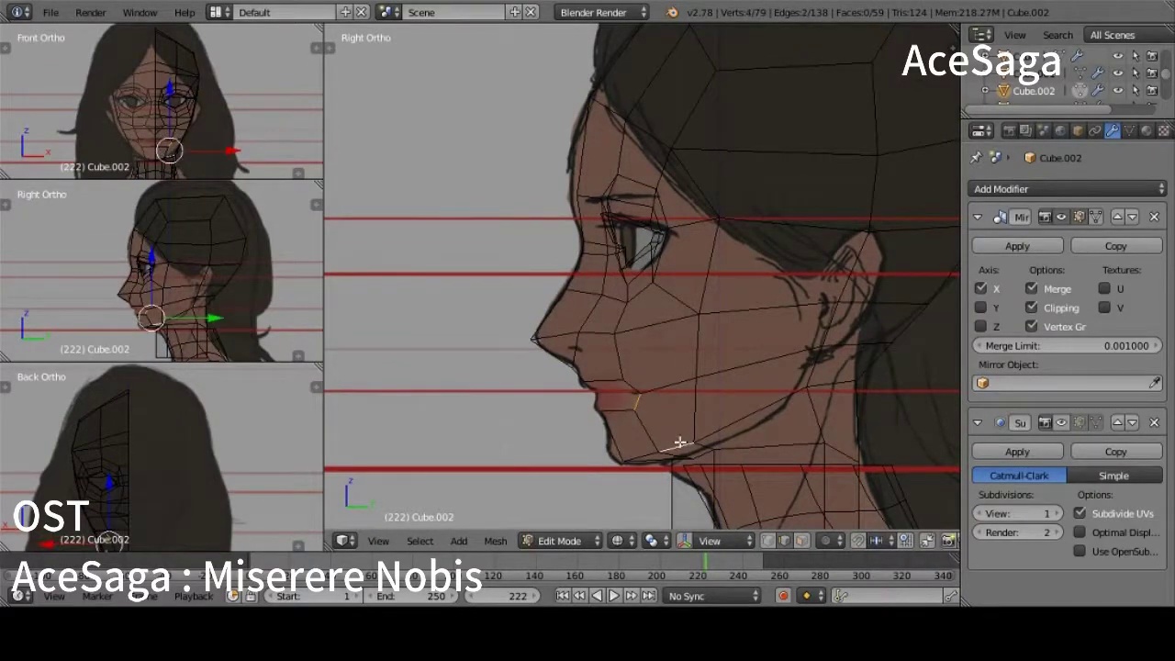
# Step: Switch to vertex mode and reposition the chin vertex
pyautogui.hotkey('ctrl', 'Tab')
pyautogui.click(569, 425)
pyautogui.keyDown('ctrl'); pyautogui.rightClick(693, 441); pyautogui.keyUp('ctrl')
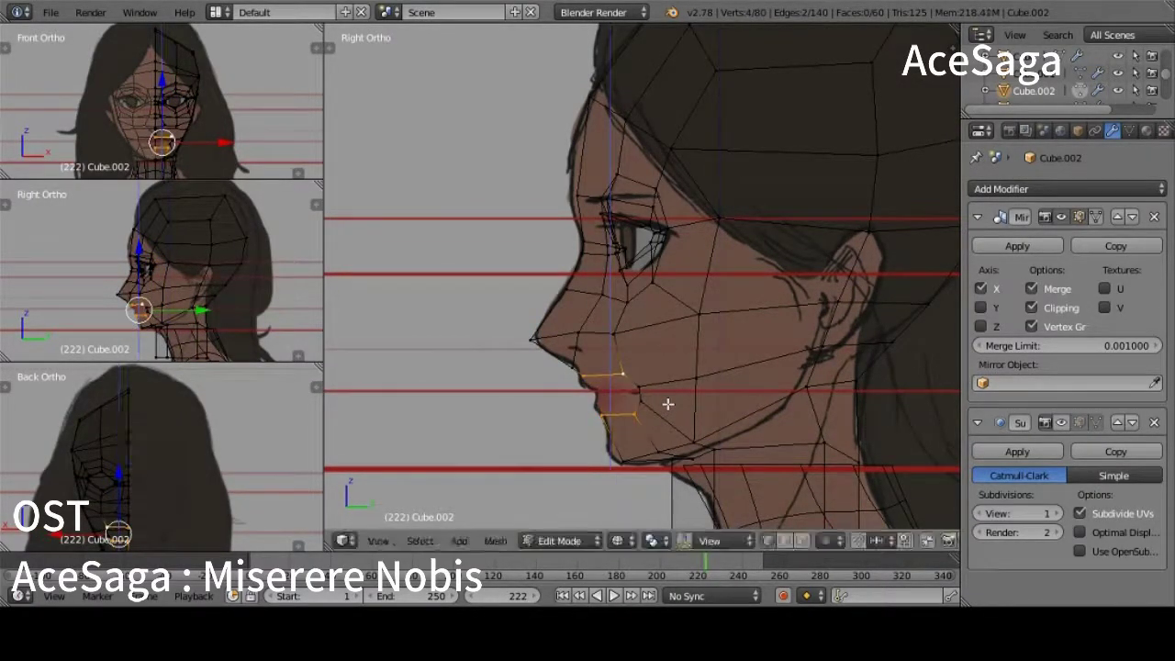
pyautogui.scroll(-2, 740, 307)
pyautogui.rightClick(682, 387)
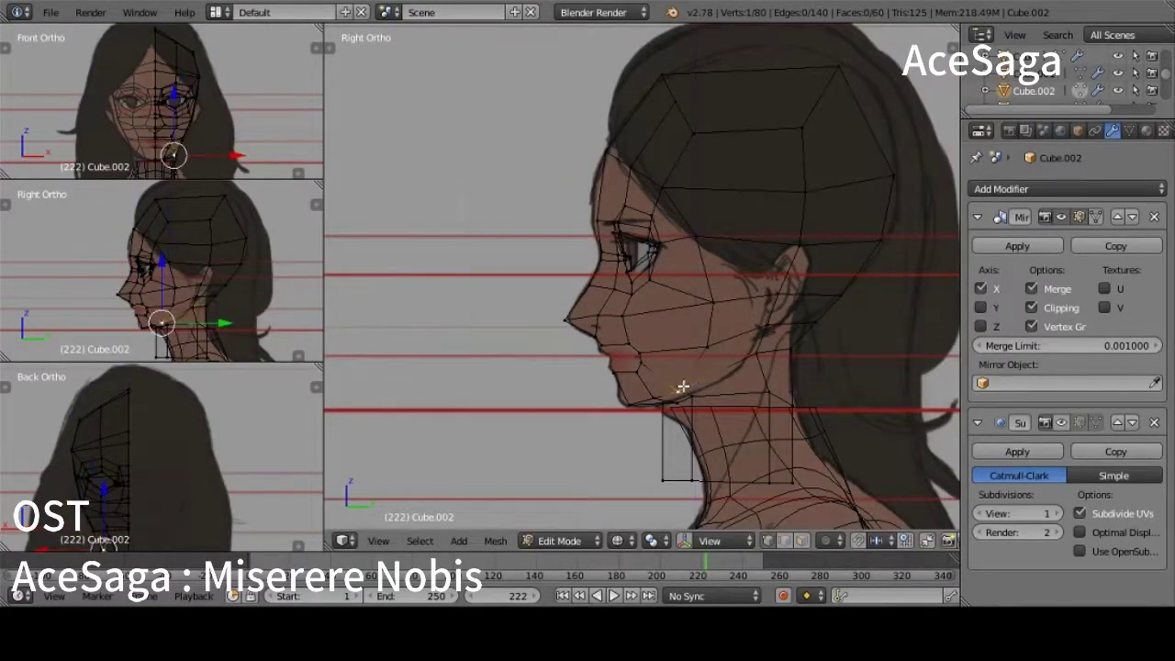
pyautogui.press('g')
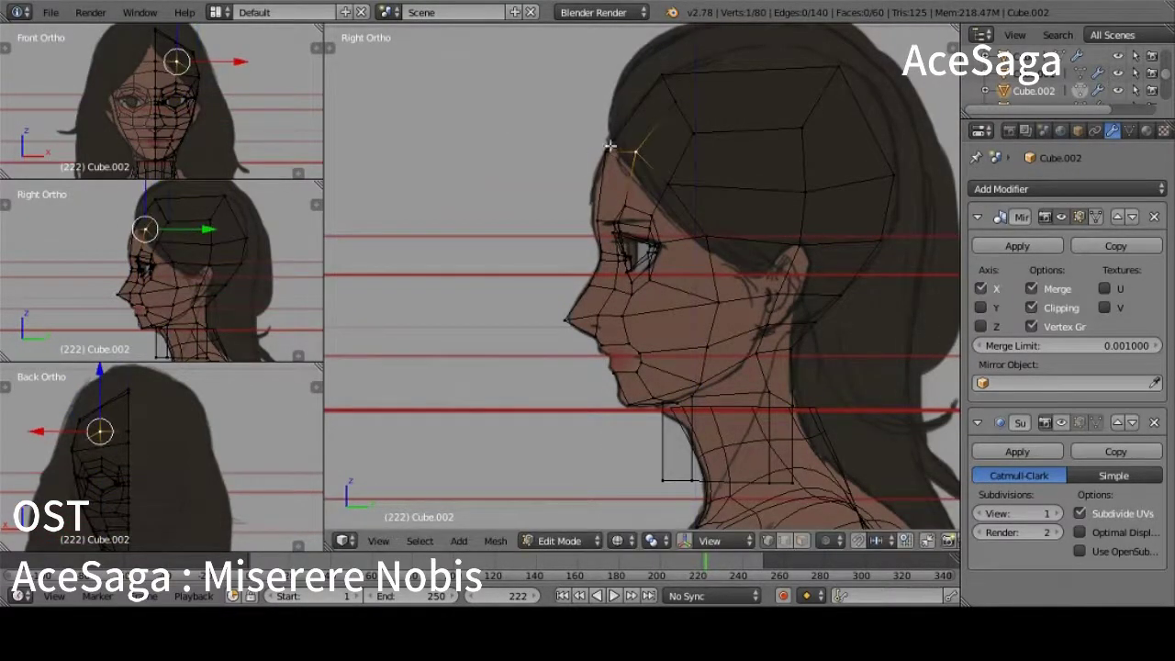
pyautogui.click(718, 349)
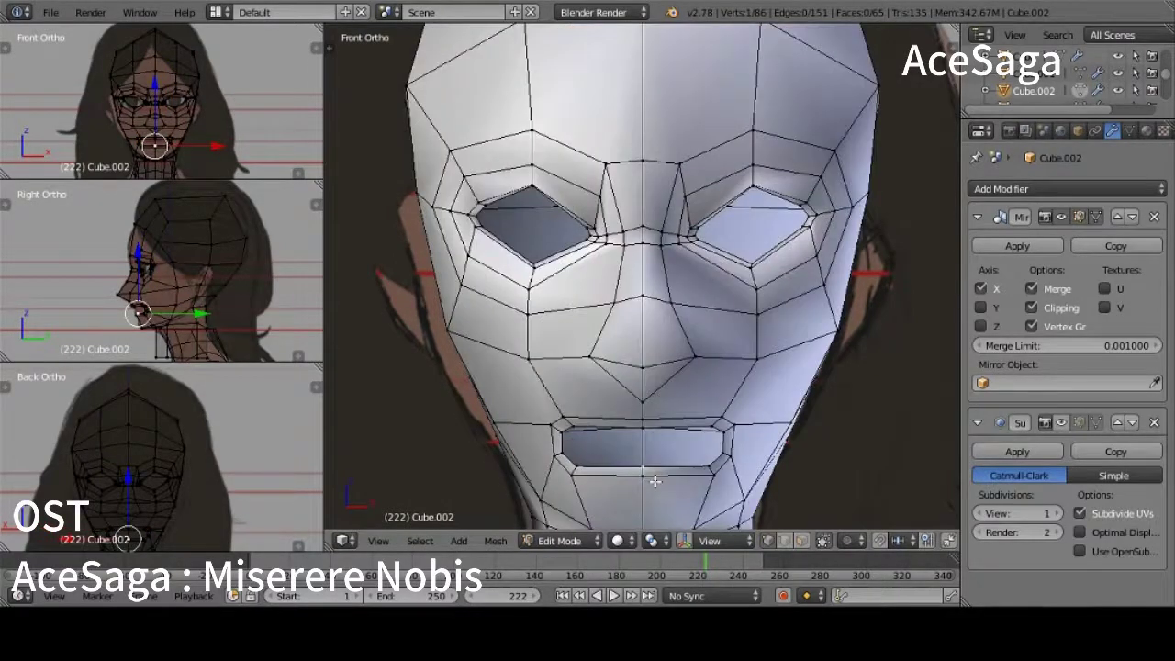
# Step: Select the loop around the lips and flatten it vertically
pyautogui.rightClick(710, 463)
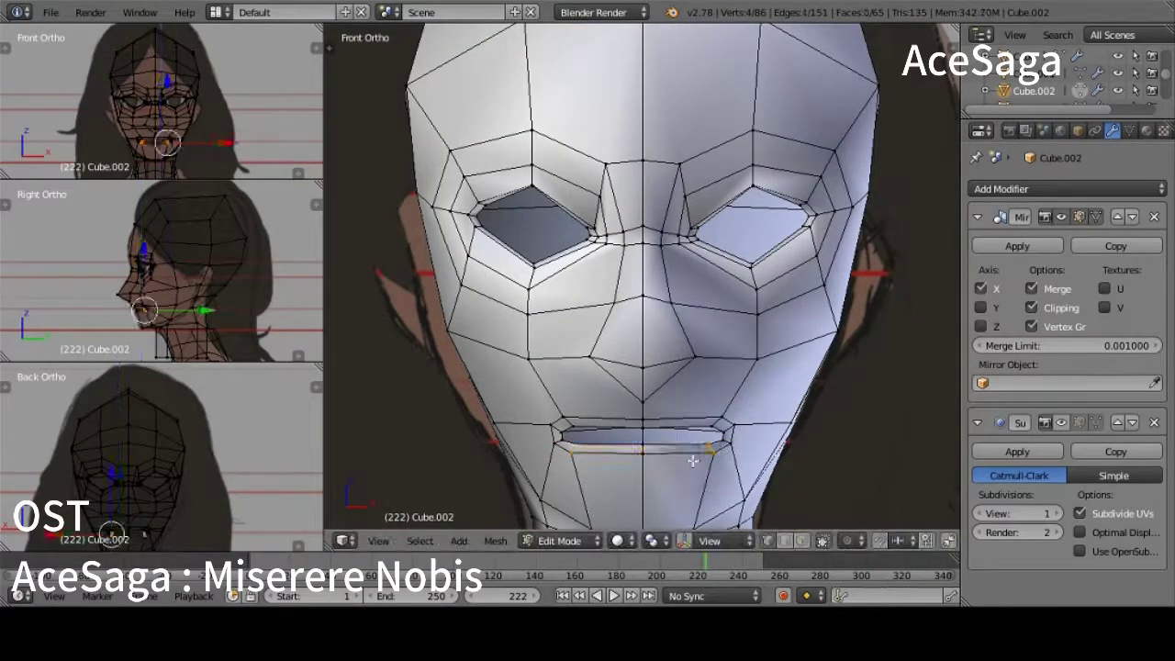
pyautogui.press('z')
pyautogui.press('s')
pyautogui.click(821, 441)
pyautogui.press('KP_3')
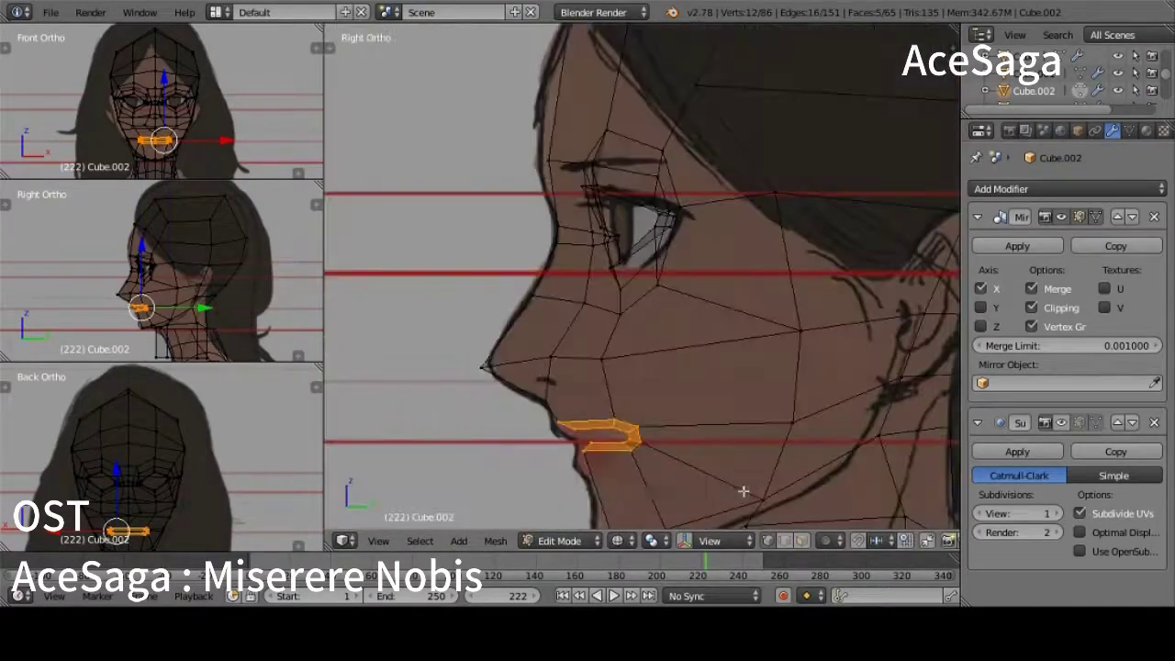
pyautogui.click(643, 480)
# Step: Shift a lip edge sideways along X in the front view
pyautogui.rightClick(627, 441)
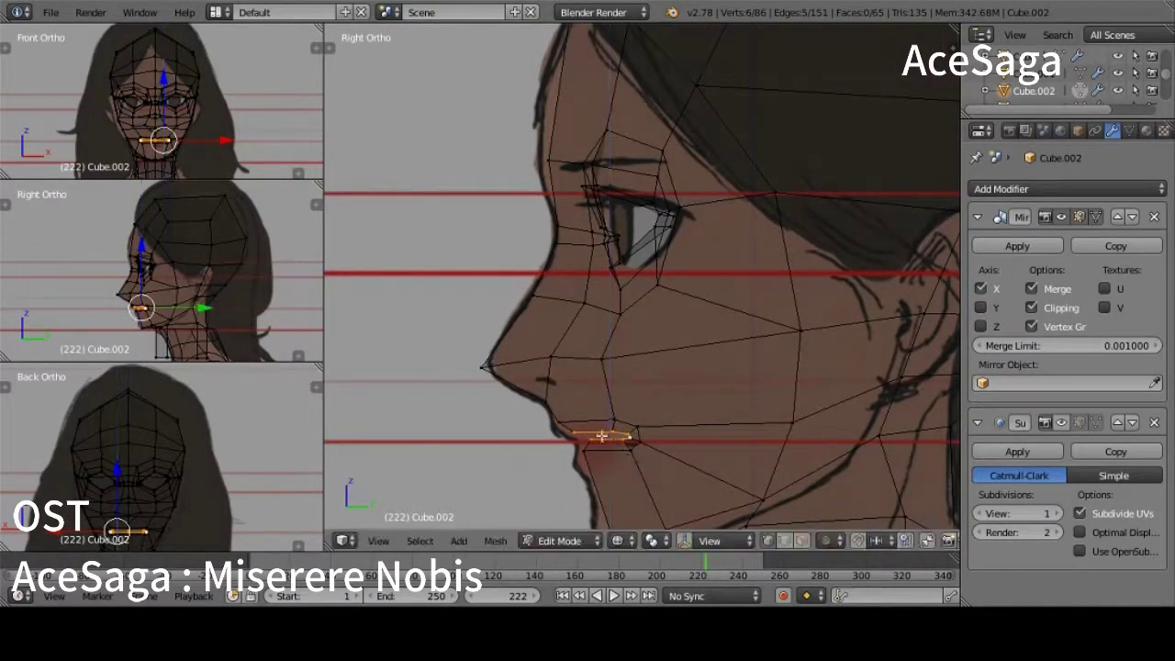
pyautogui.press('KP_1')
pyautogui.press('z')
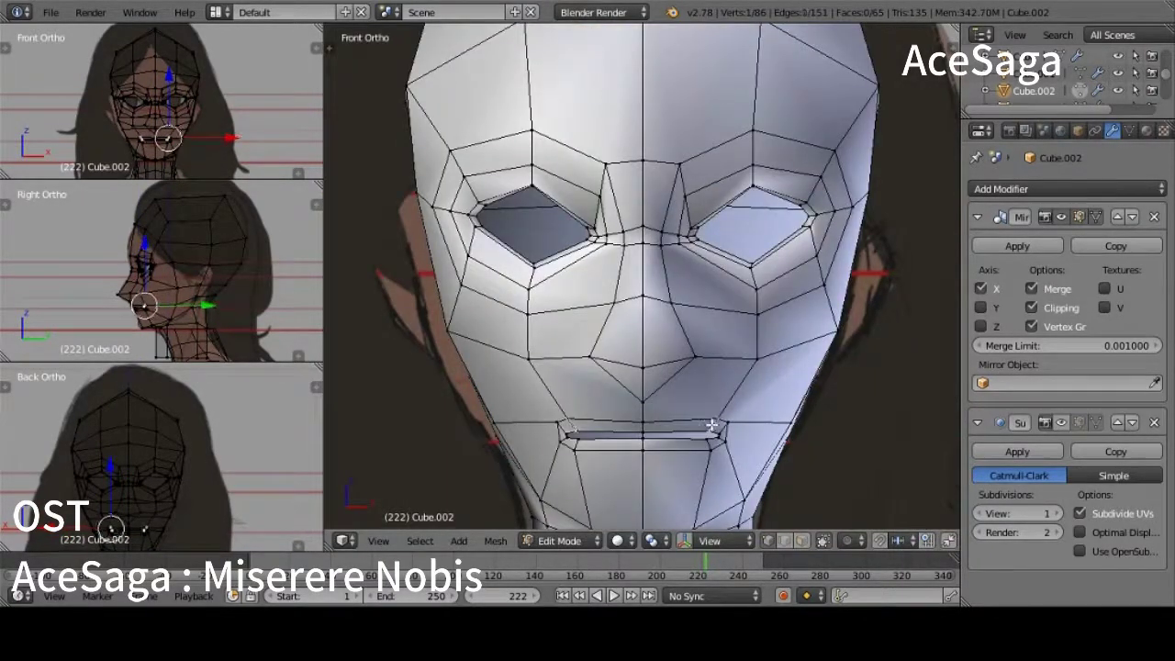
pyautogui.press('g')
pyautogui.press('x')
pyautogui.click(733, 464)
# Step: Raise the lip-corner vertex slightly to match the side-view reference
pyautogui.rightClick(733, 423)
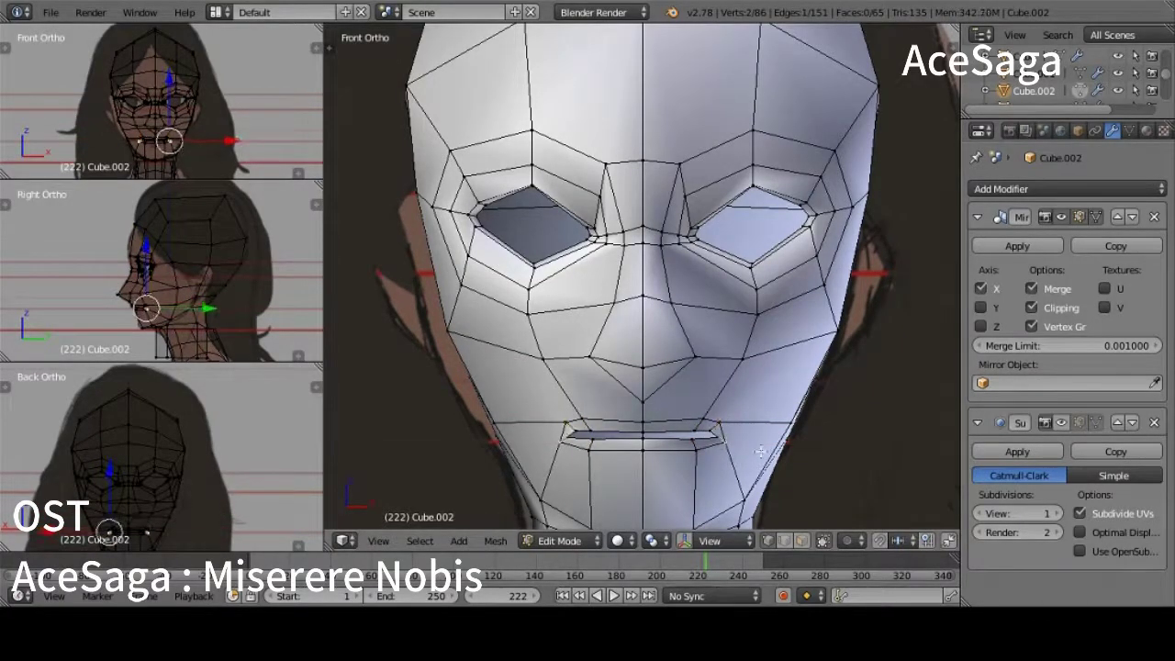
pyautogui.moveTo(760, 451); pyautogui.dragTo(538, 450, button='middle')
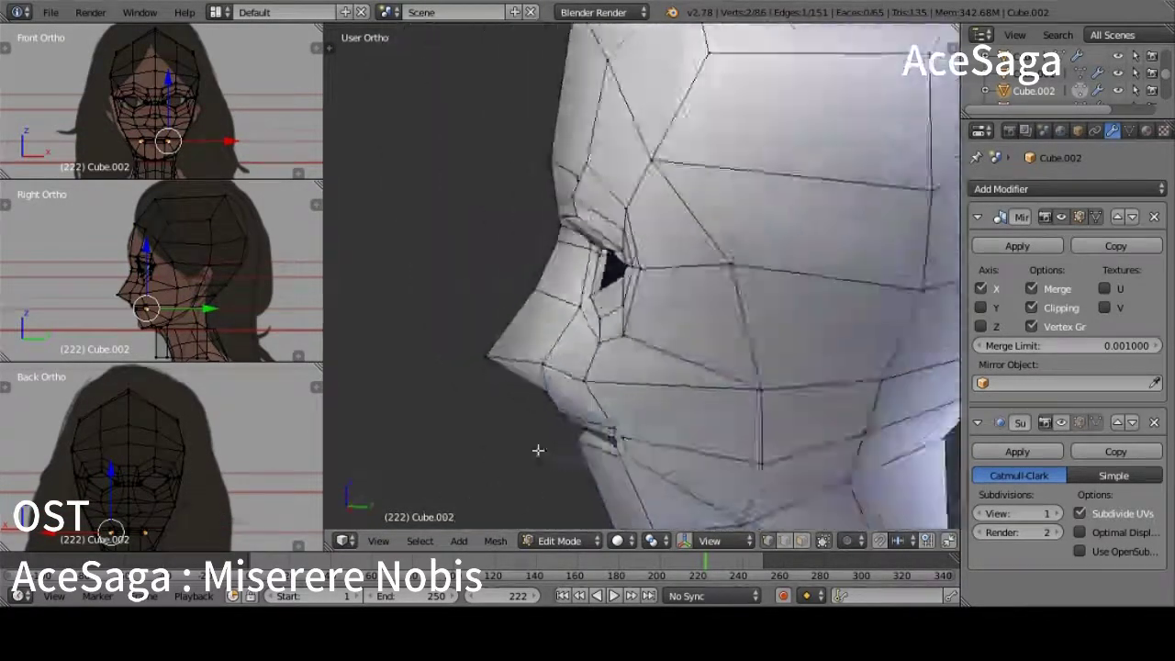
pyautogui.scroll(2, 701, 304)
pyautogui.moveTo(726, 385)
pyautogui.mouseDown(button='middle')
pyautogui.moveTo(768, 398)
pyautogui.moveTo(672, 278)
pyautogui.moveTo(653, 347)
pyautogui.mouseUp(button='middle')
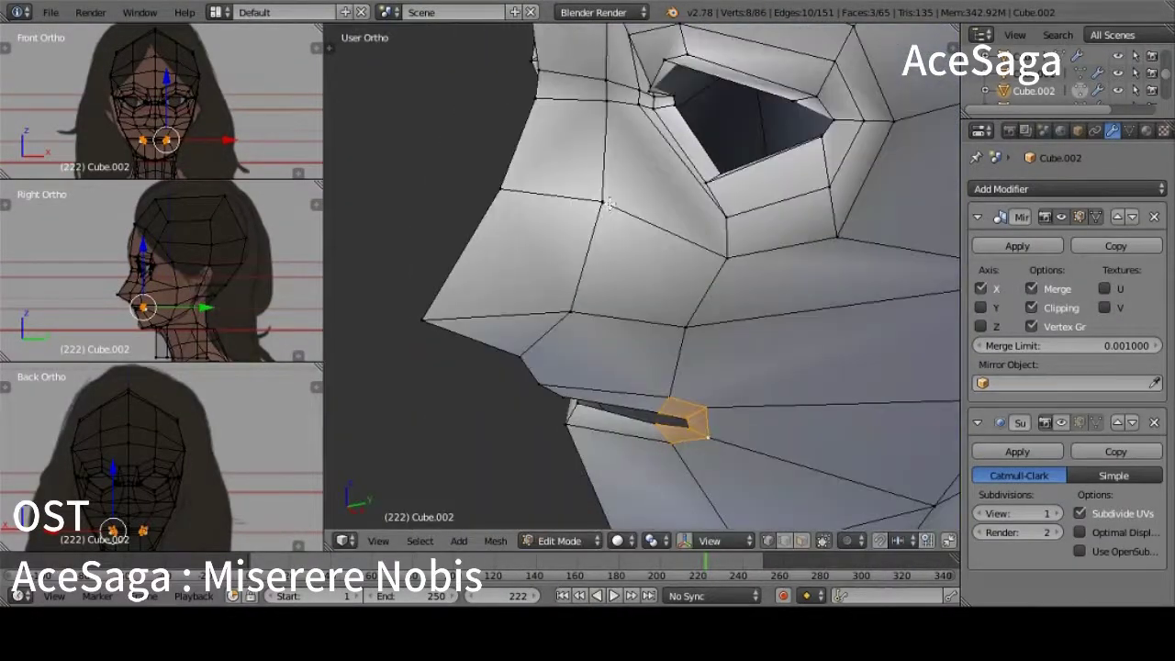
pyautogui.press('KP_3')
pyautogui.rightClick(634, 335)
pyautogui.press('g')
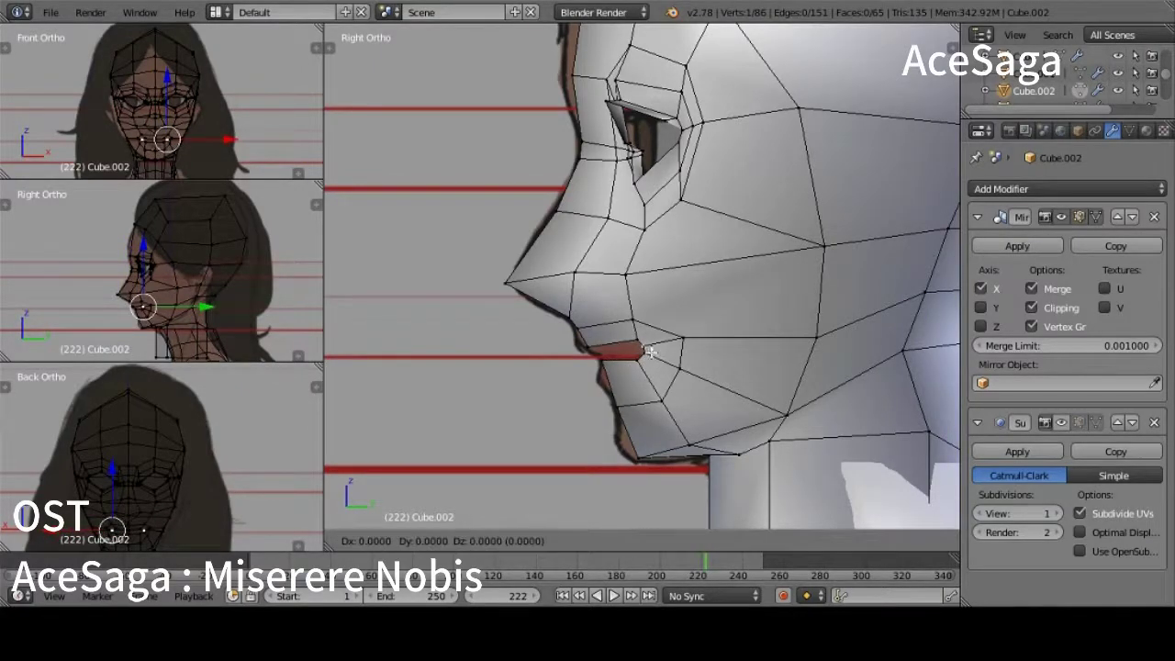
# Step: Move a lip vertex along Y to adjust its front-back depth
pyautogui.moveTo(754, 395)
pyautogui.mouseDown(button='middle')
pyautogui.moveTo(931, 394)
pyautogui.moveTo(753, 257)
pyautogui.moveTo(690, 353)
pyautogui.moveTo(724, 370)
pyautogui.mouseUp(button='middle')
pyautogui.rightClick(753, 257)
pyautogui.press('g')
pyautogui.press('y')
pyautogui.click(691, 354)
pyautogui.press('KP_3')
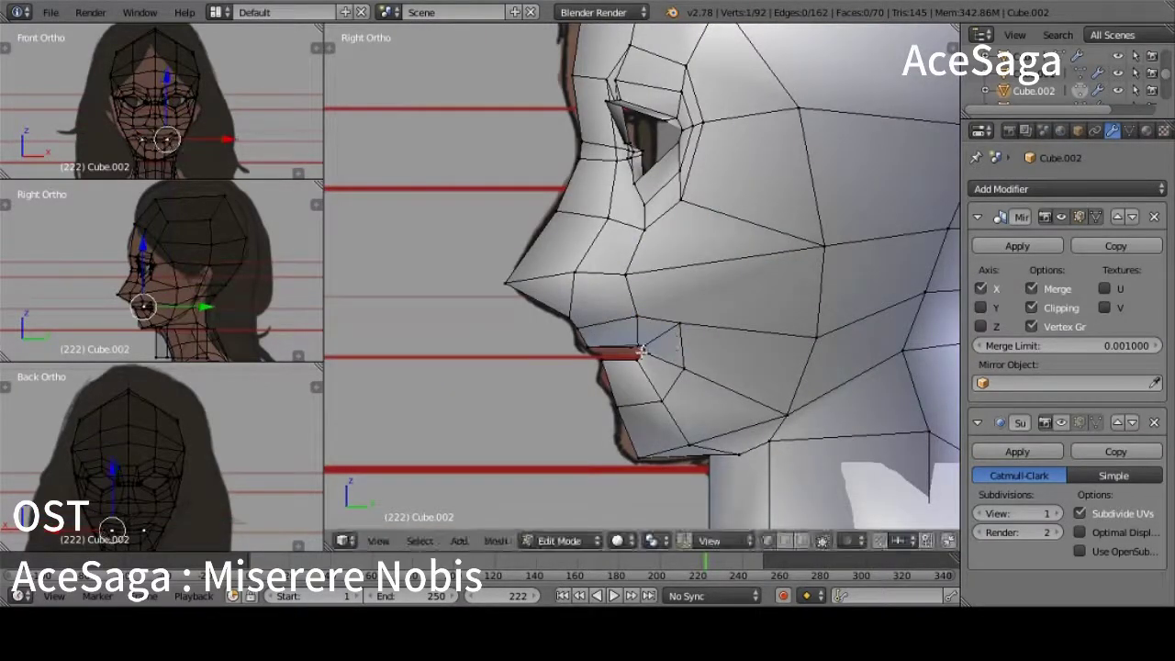
# Step: Extrude the lip edge loop inward into the mouth opening
pyautogui.keyDown('alt'); pyautogui.rightClick(643, 352); pyautogui.keyUp('alt')
pyautogui.scroll(3, 642, 351)
pyautogui.moveTo(643, 352)
pyautogui.mouseDown(button='middle')
pyautogui.moveTo(927, 425)
pyautogui.moveTo(618, 450)
pyautogui.moveTo(666, 367)
pyautogui.mouseUp(button='middle')
pyautogui.press('KP_3')
# Step: Reposition the new inner lip vertices inside the mouth
pyautogui.rightClick(531, 379)
pyautogui.press('g')
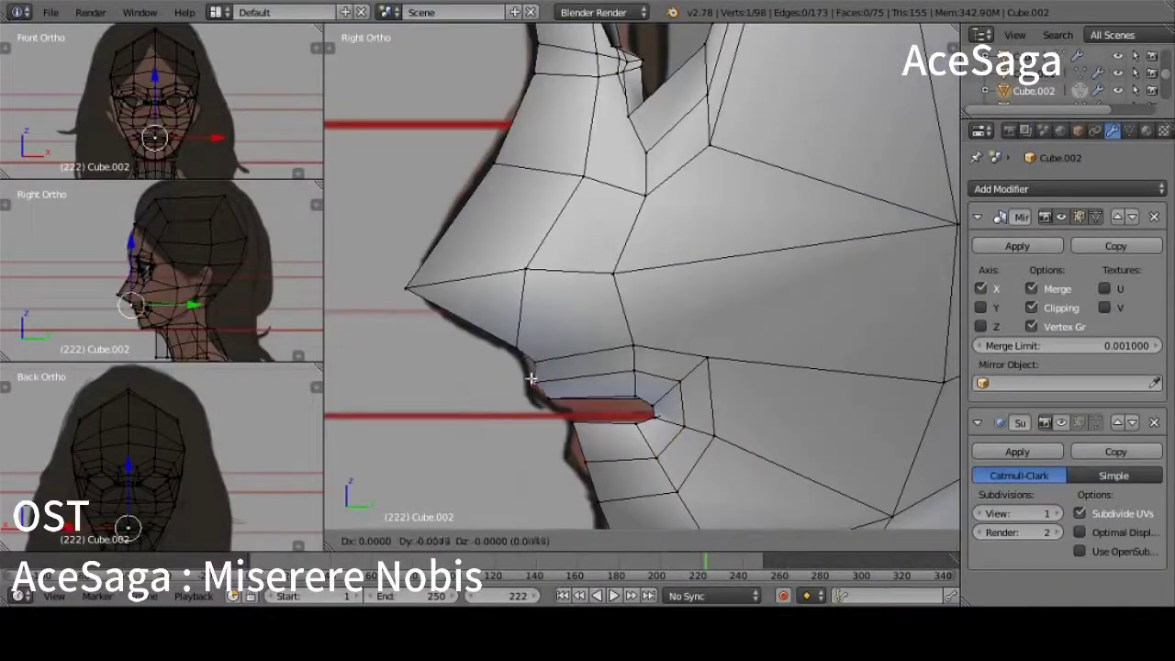
pyautogui.click(531, 378)
pyautogui.click(569, 464)
pyautogui.moveTo(570, 464)
pyautogui.mouseDown(button='middle')
pyautogui.moveTo(718, 379)
pyautogui.moveTo(643, 404)
pyautogui.moveTo(698, 395)
pyautogui.moveTo(779, 437)
pyautogui.moveTo(661, 395)
pyautogui.moveTo(697, 453)
pyautogui.mouseUp(button='middle')
pyautogui.keyDown('shift'); pyautogui.rightClick(698, 395); pyautogui.keyUp('shift')
pyautogui.click(800, 475)
pyautogui.moveTo(799, 474)
pyautogui.mouseDown(button='middle')
pyautogui.moveTo(667, 442)
pyautogui.moveTo(696, 405)
pyautogui.mouseUp(button='middle')
# Step: Move a pair of lip vertices in the front view against the reference
pyautogui.rightClick(698, 440)
pyautogui.keyDown('shift'); pyautogui.rightClick(696, 405); pyautogui.keyUp('shift')
pyautogui.press('KP_1')
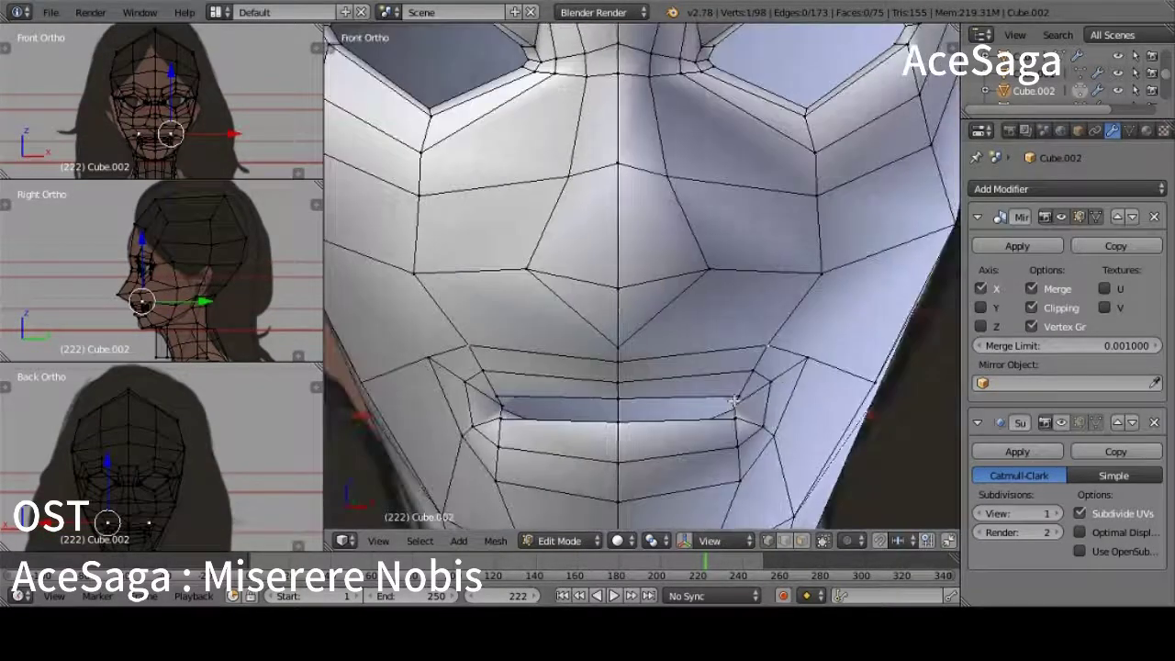
pyautogui.press('g')
pyautogui.press('z')
pyautogui.moveTo(748, 407)
pyautogui.mouseDown(button='middle')
pyautogui.moveTo(776, 394)
pyautogui.moveTo(631, 438)
pyautogui.moveTo(711, 244)
pyautogui.mouseUp(button='middle')
# Step: Refine individual lip vertices against the front reference drawing
pyautogui.keyDown('shift'); pyautogui.rightClick(777, 394); pyautogui.keyUp('shift')
pyautogui.press('KP_1')
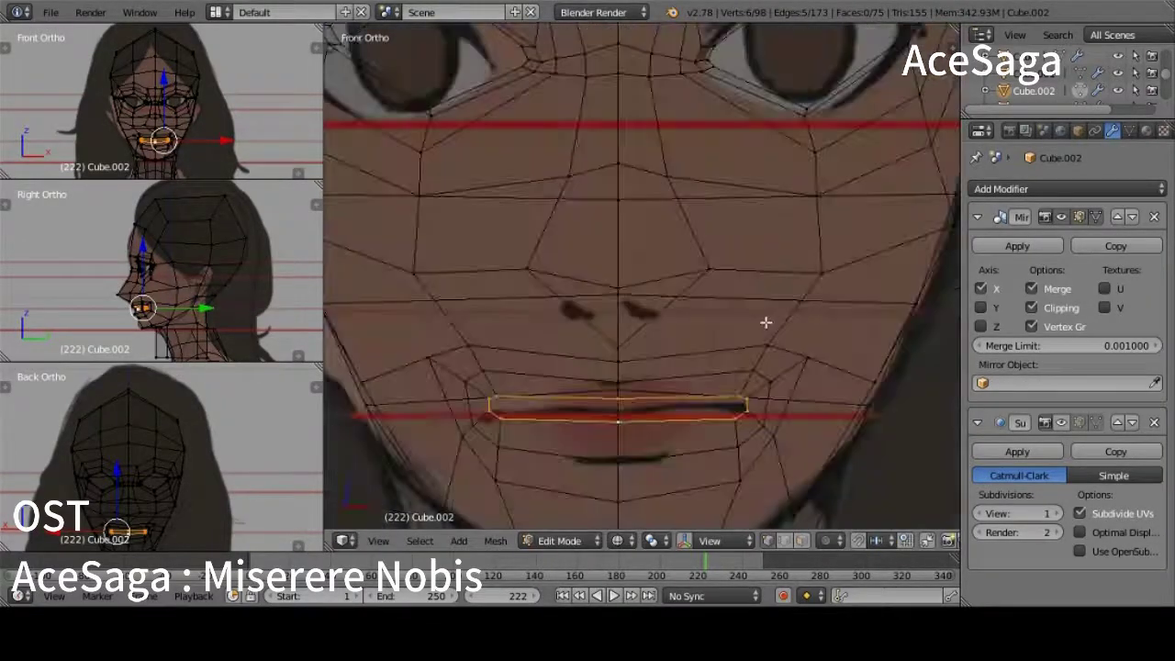
pyautogui.press('z')
pyautogui.rightClick(542, 419)
pyautogui.press('z')
pyautogui.press('z')
pyautogui.moveTo(542, 419)
pyautogui.mouseDown(button='middle')
pyautogui.moveTo(619, 423)
pyautogui.moveTo(603, 453)
pyautogui.mouseUp(button='middle')
pyautogui.press('KP_3')
# Step: Move the inner lip edge loop vertically along Z in the side view
pyautogui.keyDown('alt'); pyautogui.rightClick(500, 418); pyautogui.keyUp('alt')
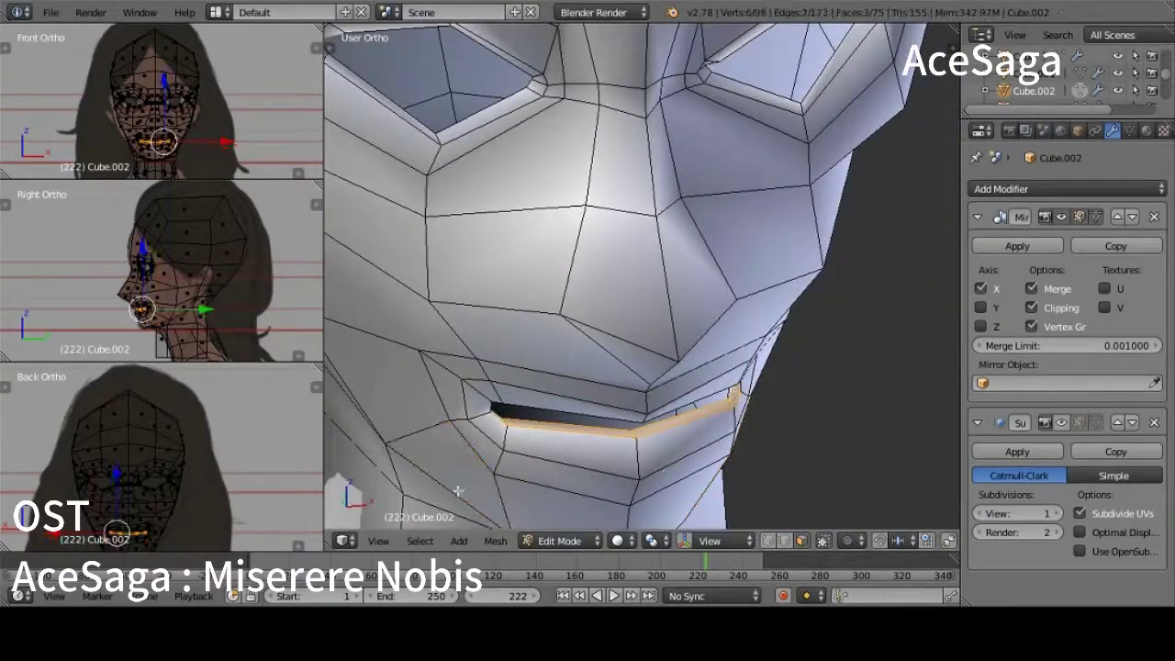
pyautogui.press('KP_3')
pyautogui.press('z')
pyautogui.moveTo(501, 419)
pyautogui.mouseDown(button='middle')
pyautogui.moveTo(594, 377)
pyautogui.moveTo(574, 342)
pyautogui.mouseUp(button='middle')
pyautogui.press('z')
pyautogui.scroll(5, 594, 378)
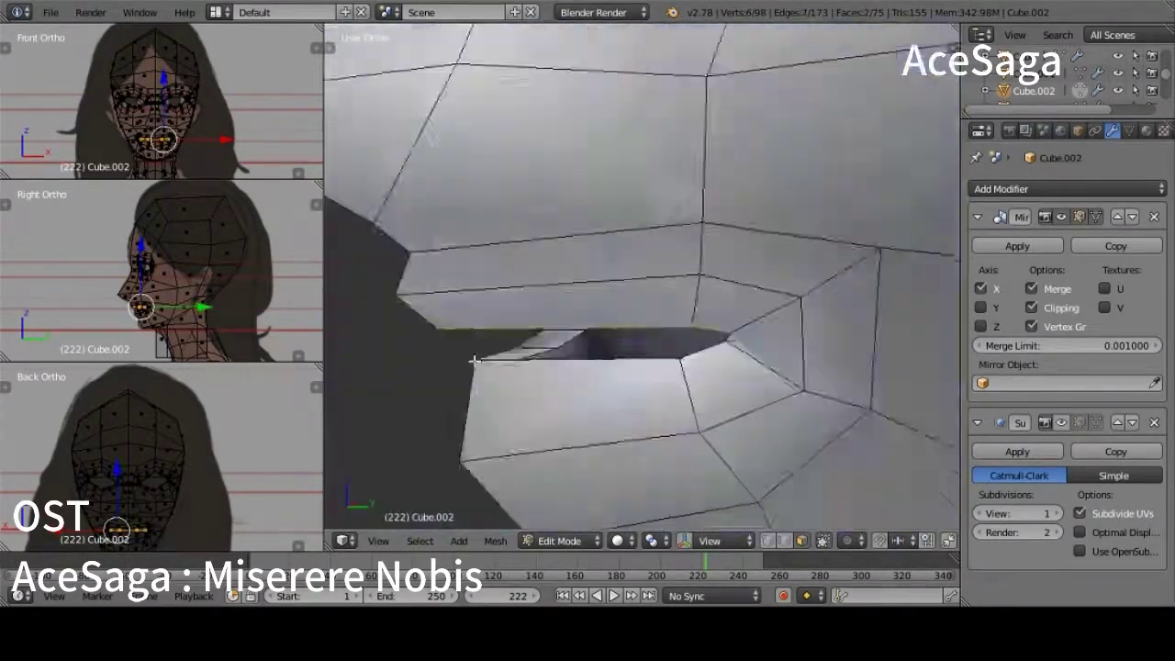
pyautogui.press('KP_3')
pyautogui.press('g')
pyautogui.press('z')
pyautogui.click(713, 347)
pyautogui.press('z')
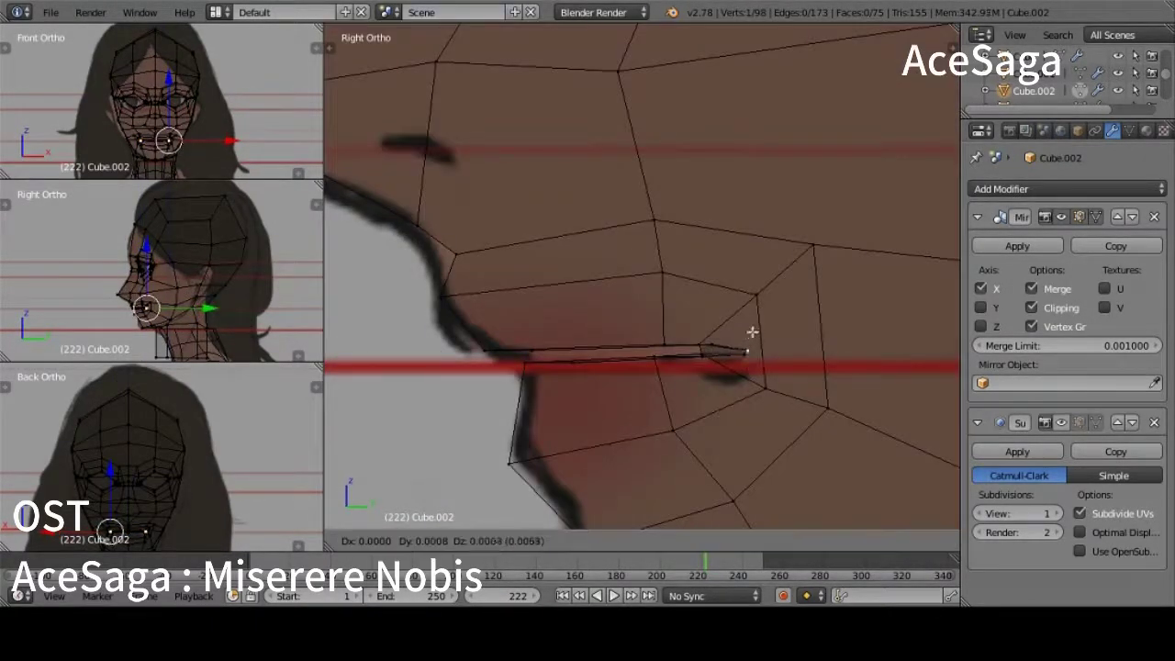
pyautogui.click(752, 332)
# Step: Zoom out and orbit to inspect the whole head with the reshaped lips
pyautogui.press('z')
pyautogui.scroll(-2, 752, 331)
pyautogui.press('z')
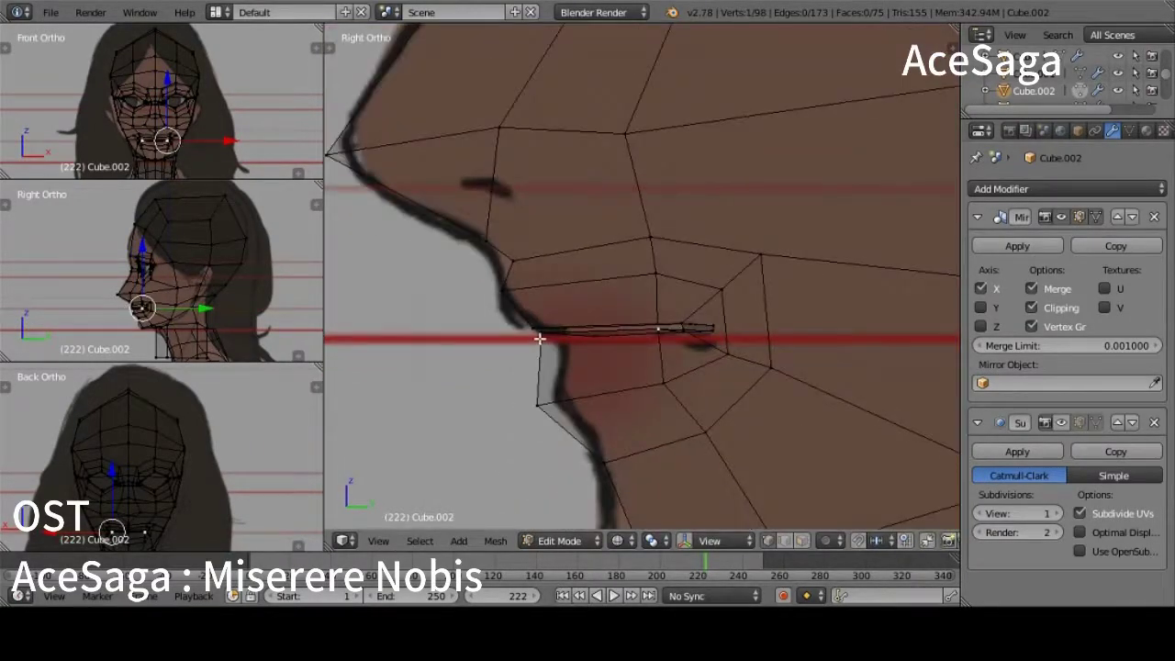
pyautogui.press('KP_1')
pyautogui.scroll(-3, 539, 339)
pyautogui.press('z')
pyautogui.scroll(-2, 539, 339)
pyautogui.moveTo(539, 339); pyautogui.dragTo(558, 341, button='middle')
# Step: Add an edge loop around the mouth and adjust the mouth vertices
pyautogui.hotkey('ctrl', 'r')
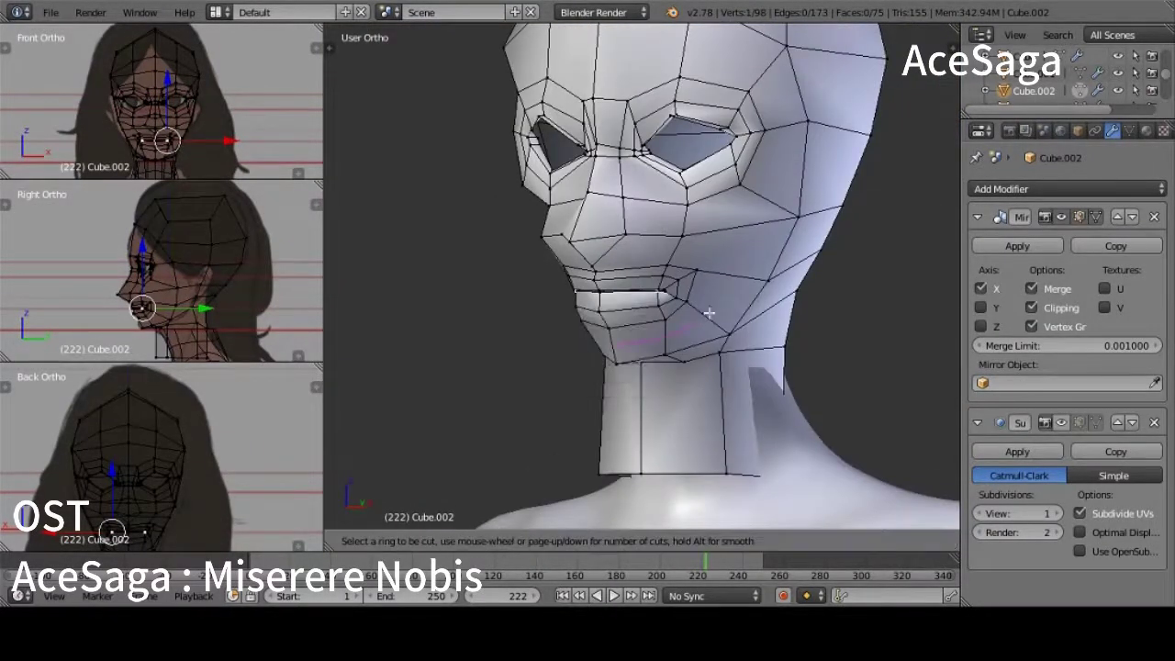
pyautogui.click(710, 312)
pyautogui.press('KP_3')
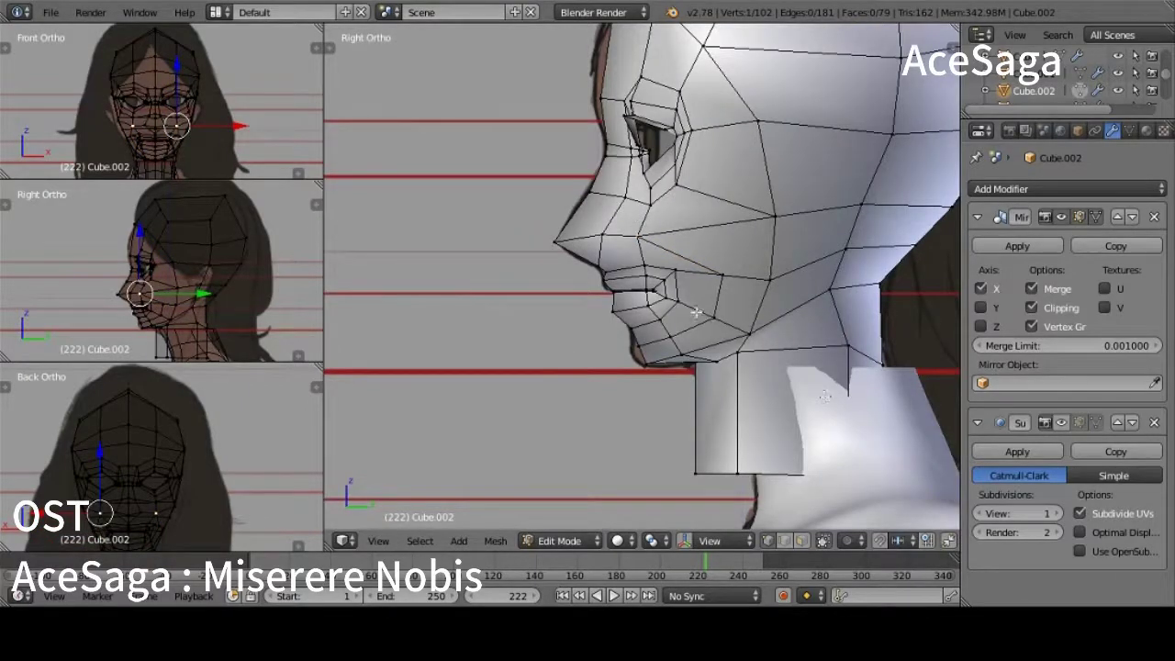
pyautogui.press('g')
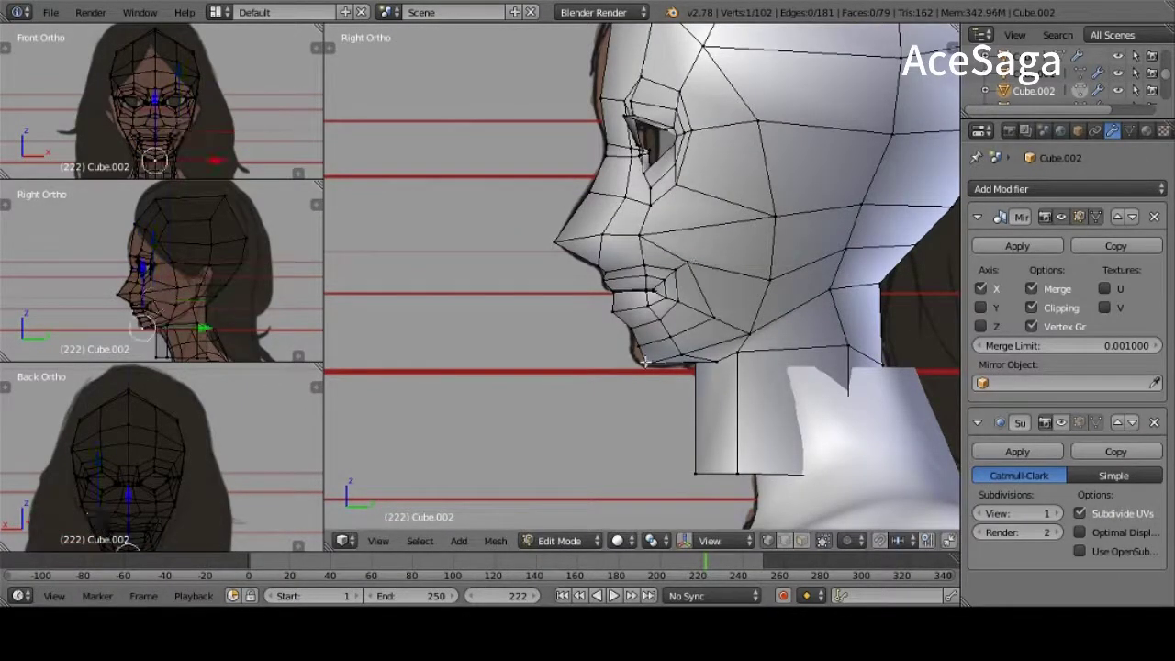
pyautogui.moveTo(699, 344)
pyautogui.mouseDown(button='middle')
pyautogui.moveTo(814, 344)
pyautogui.moveTo(606, 257)
pyautogui.moveTo(675, 173)
pyautogui.mouseUp(button='middle')
pyautogui.hotkey('ctrl', 'Tab')
pyautogui.click(590, 254)
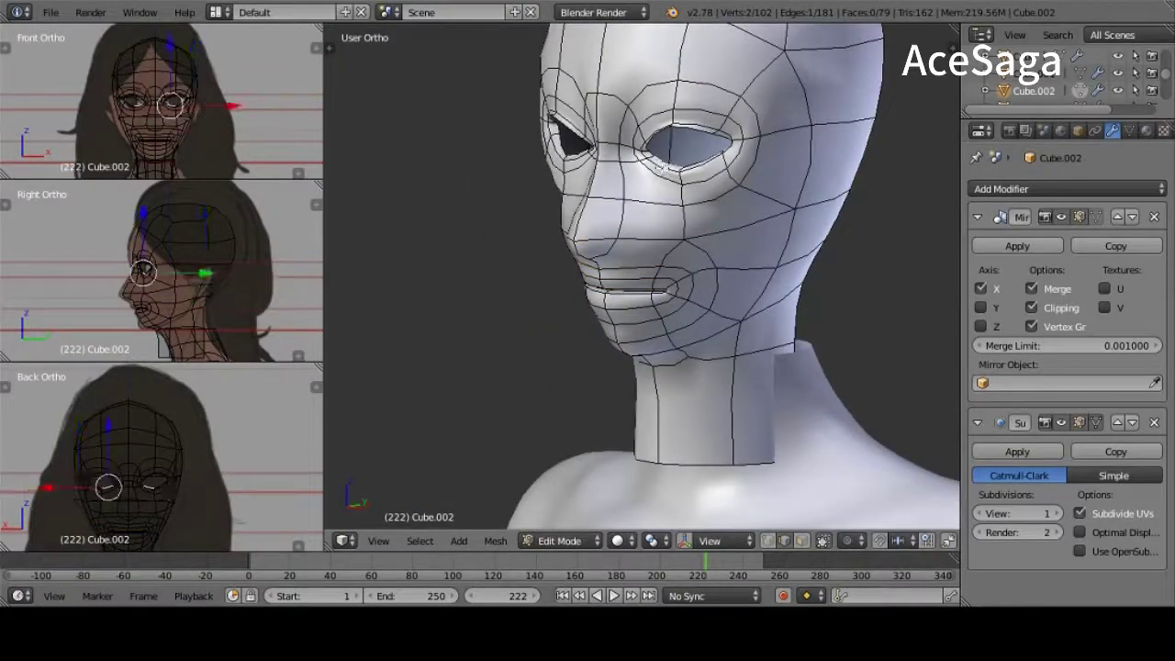
pyautogui.keyDown('alt'); pyautogui.click(676, 179); pyautogui.keyUp('alt')
# Step: Move the inner eye-corner vertex onto the reference eye's inner corner in front view
pyautogui.press('KP_1')
pyautogui.hotkey('ctrl', 'Tab')
pyautogui.click(757, 406)
pyautogui.press('g')
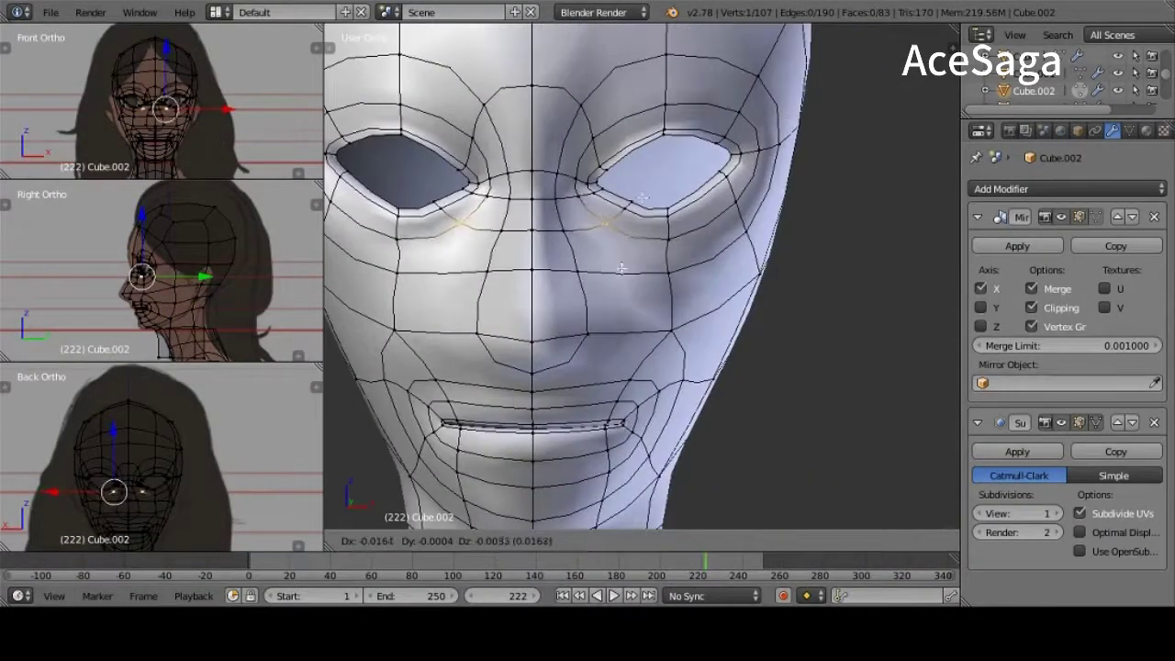
pyautogui.scroll(3, 577, 179)
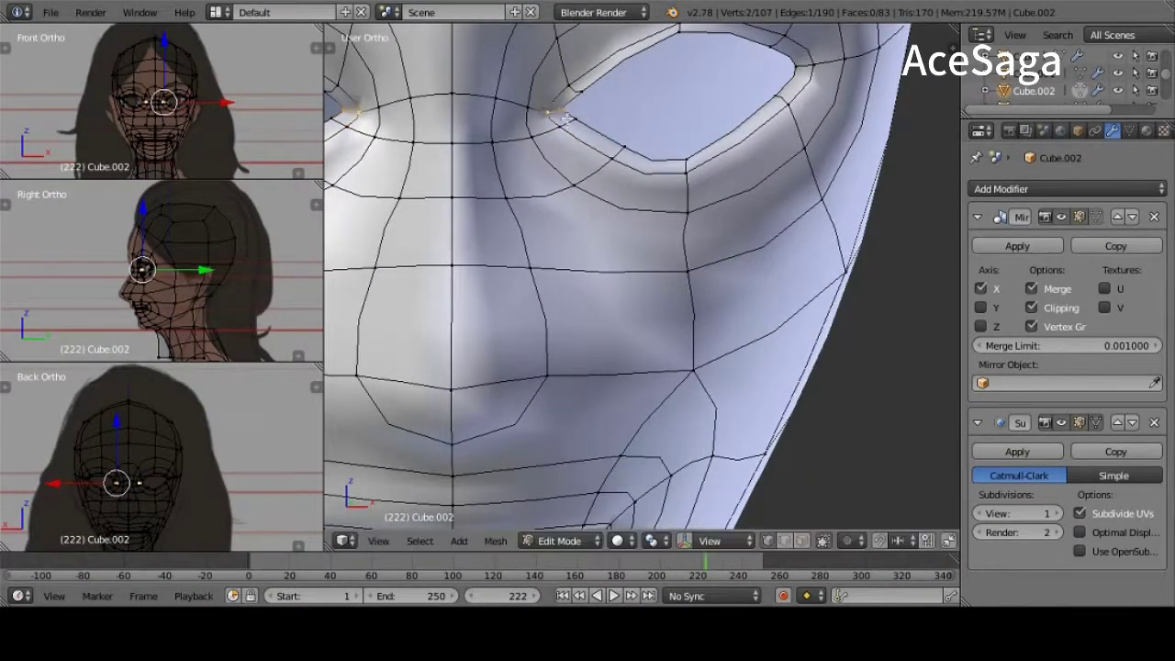
pyautogui.scroll(-4, 565, 118)
pyautogui.scroll(3, 597, 165)
pyautogui.scroll(2, 622, 210)
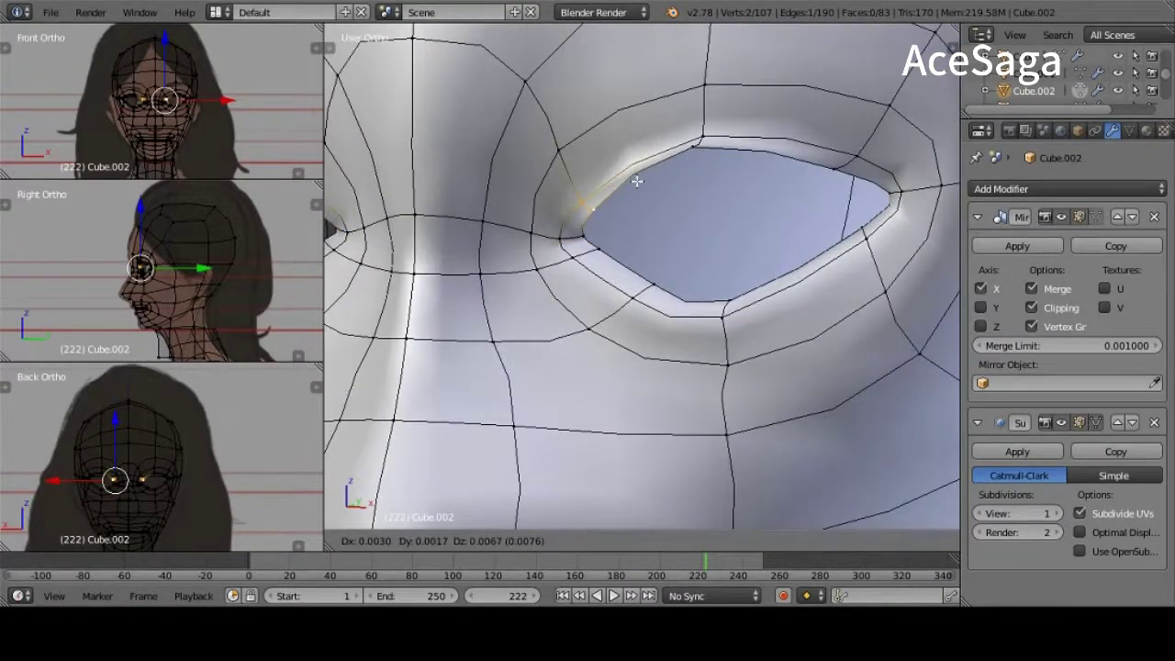
pyautogui.click(585, 215)
pyautogui.press('KP_1')
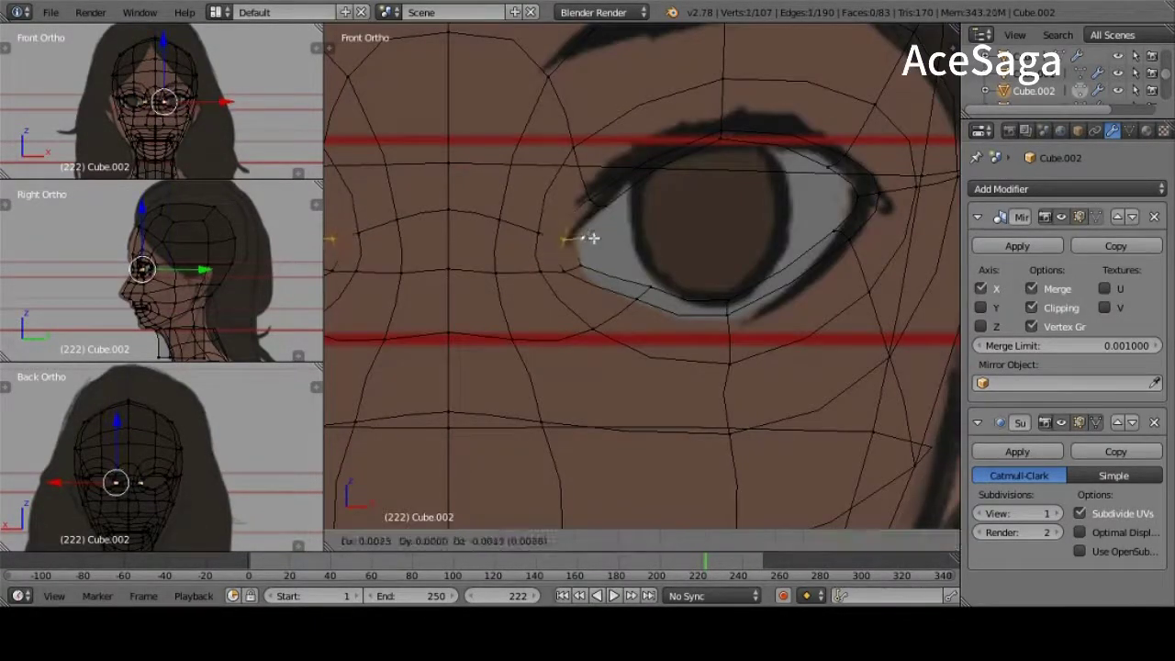
# Step: Select the loop around the nose tip and grow it to the whole nose
pyautogui.moveTo(638, 303)
pyautogui.mouseDown(button='middle')
pyautogui.moveTo(647, 330)
pyautogui.moveTo(642, 229)
pyautogui.mouseUp(button='middle')
pyautogui.keyDown('alt'); pyautogui.rightClick(551, 367); pyautogui.keyUp('alt')
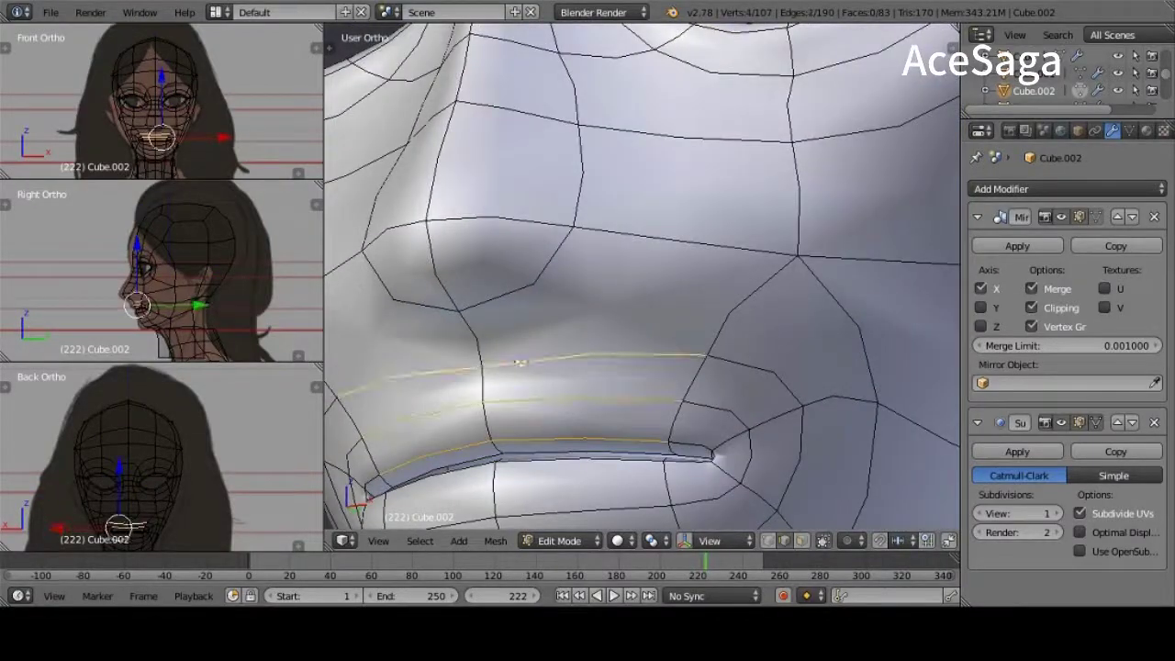
pyautogui.moveTo(643, 367)
pyautogui.keyDown('shift'); pyautogui.mouseDown(button='middle')
pyautogui.moveTo(729, 279)
pyautogui.moveTo(617, 318)
pyautogui.mouseUp(button='middle'); pyautogui.keyUp('shift')
pyautogui.press('ctrl+KP_Add')
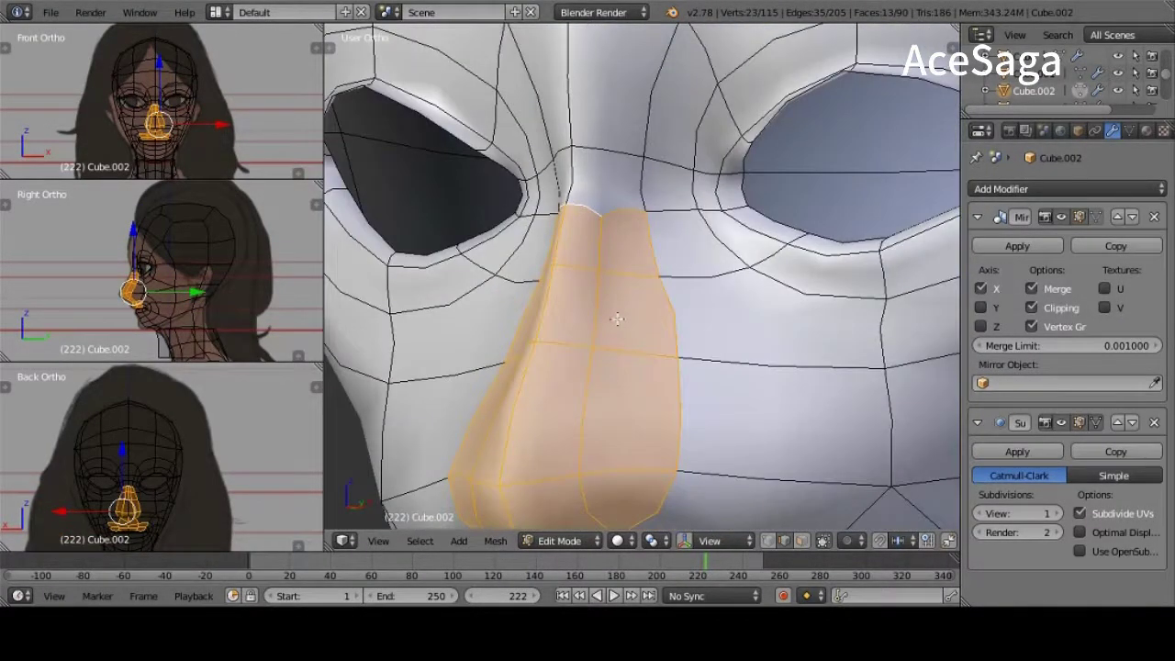
# Step: Complete the knife cut across the nose
pyautogui.click(601, 218)
pyautogui.press('Return')
pyautogui.moveTo(601, 218)
pyautogui.mouseDown(button='middle')
pyautogui.moveTo(697, 227)
pyautogui.moveTo(588, 294)
pyautogui.moveTo(558, 340)
pyautogui.moveTo(620, 184)
pyautogui.moveTo(573, 328)
pyautogui.mouseUp(button='middle')
pyautogui.click(596, 257)
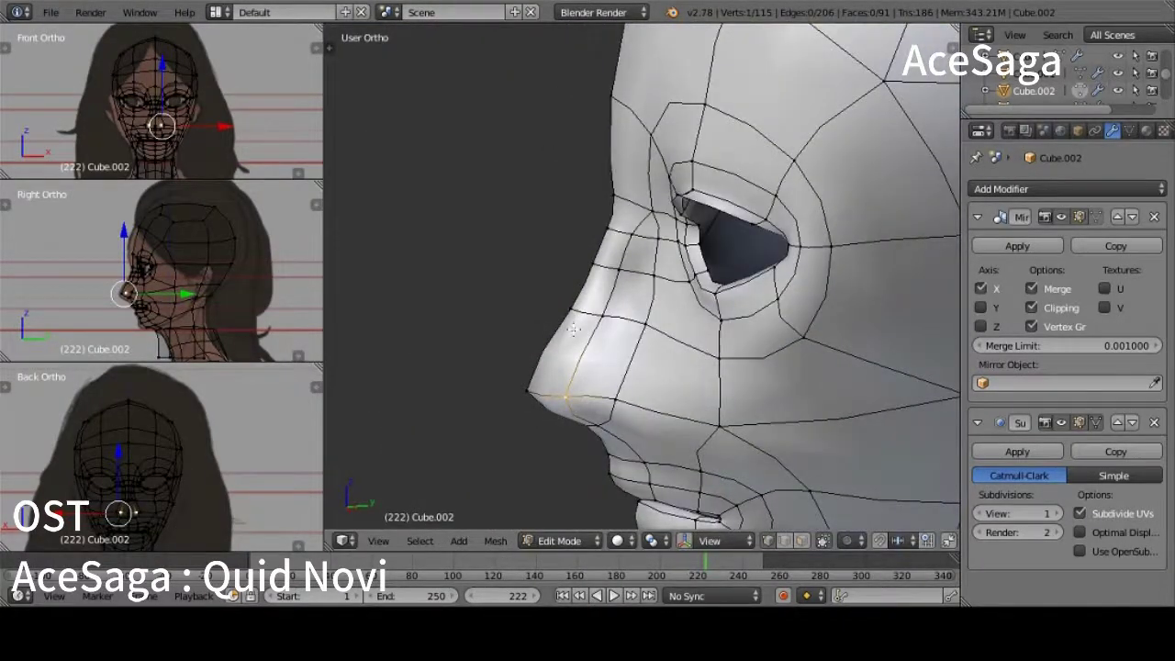
# Step: Move nose vertices in Right Ortho so the nose follows the side-profile reference
pyautogui.press('KP_3')
pyautogui.rightClick(614, 304)
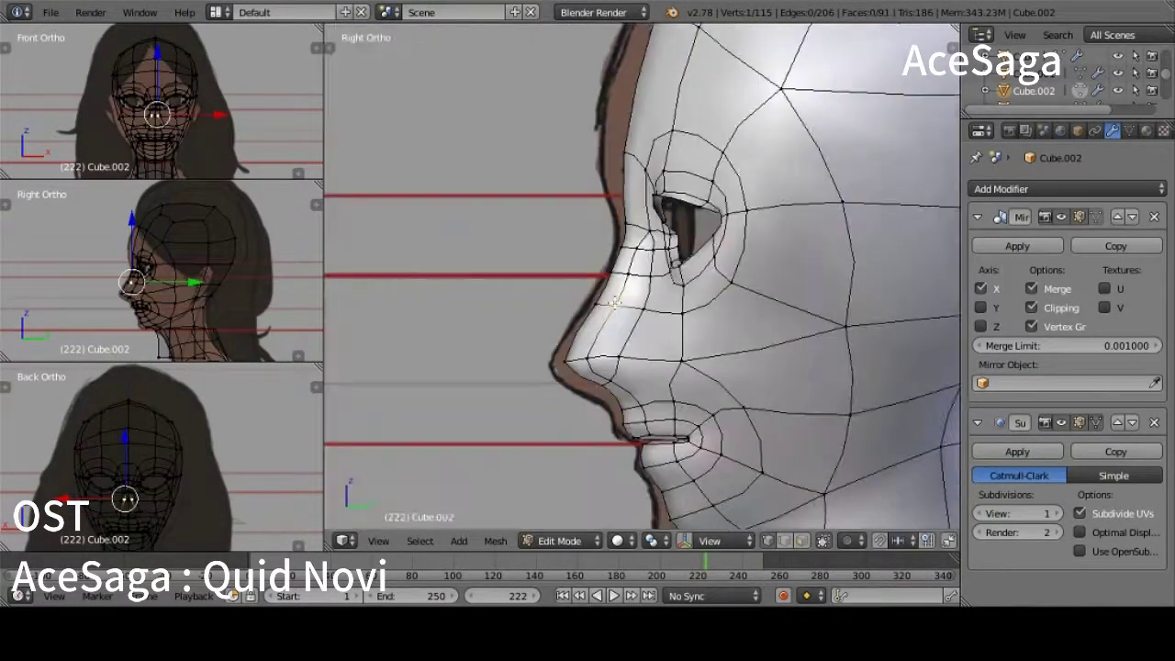
pyautogui.moveTo(615, 304); pyautogui.dragTo(612, 197, button='middle')
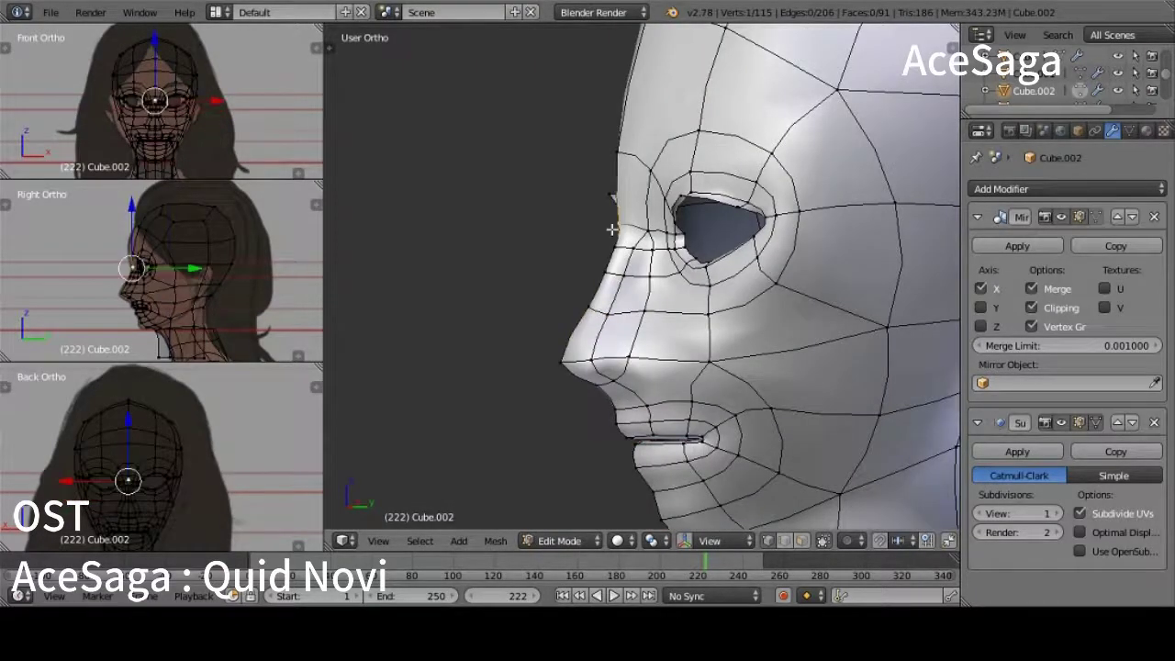
pyautogui.press('KP_3')
pyautogui.scroll(-3, 612, 229)
pyautogui.scroll(4, 577, 311)
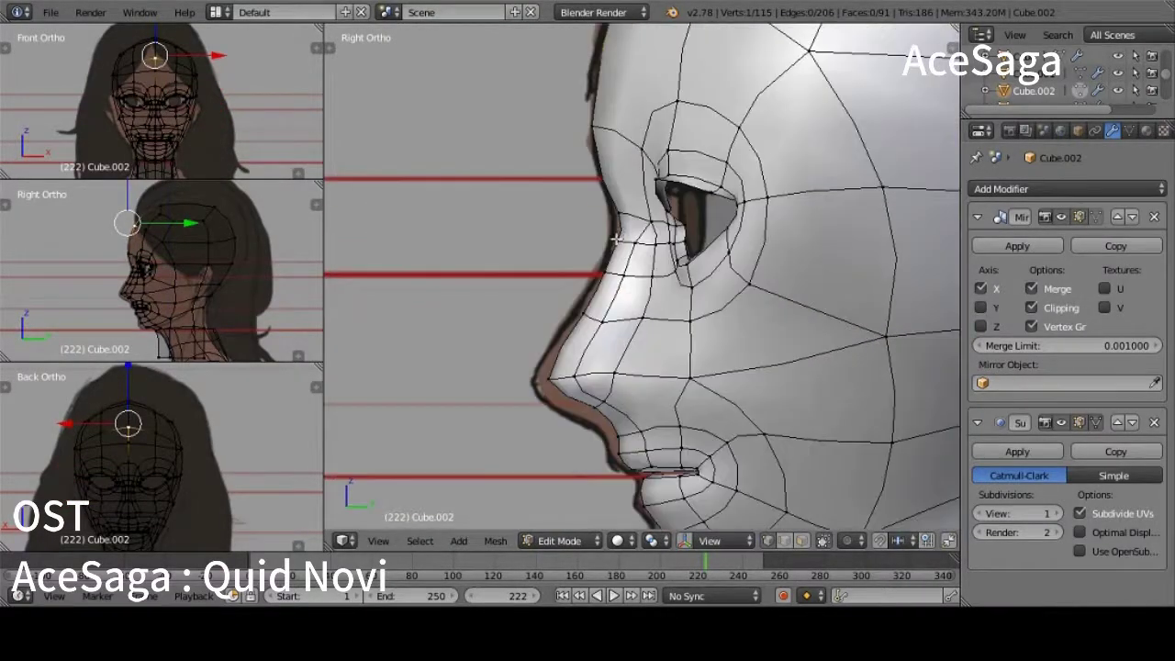
pyautogui.click(589, 417)
pyautogui.moveTo(589, 417); pyautogui.dragTo(777, 380, button='middle')
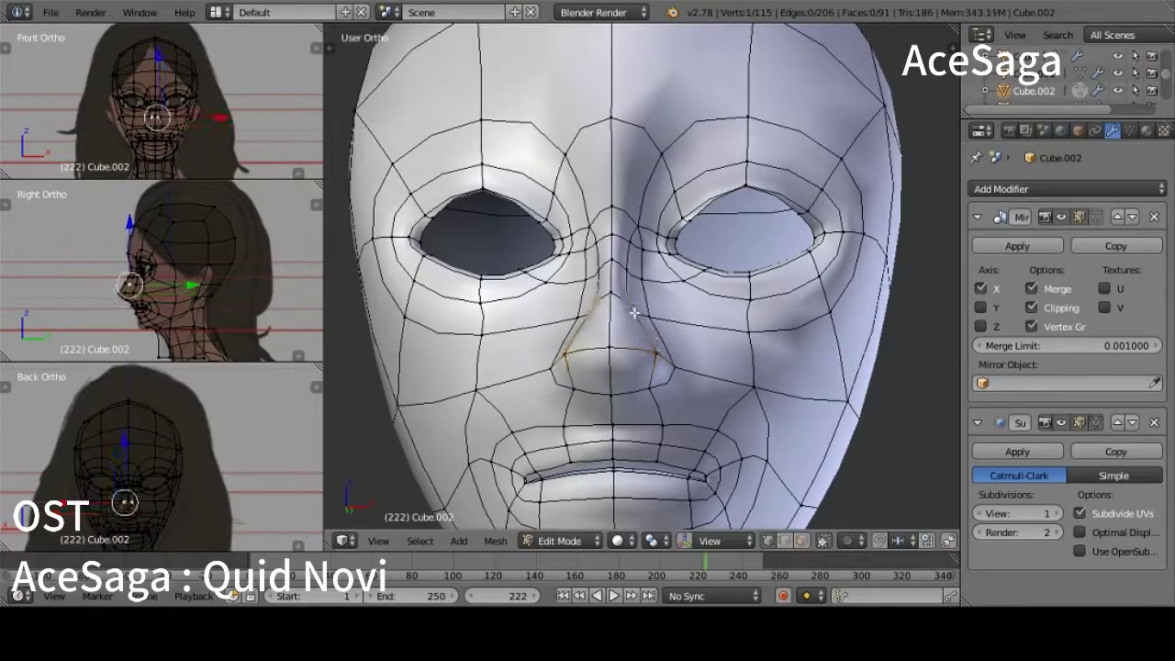
pyautogui.moveTo(657, 242); pyautogui.dragTo(643, 303, button='middle')
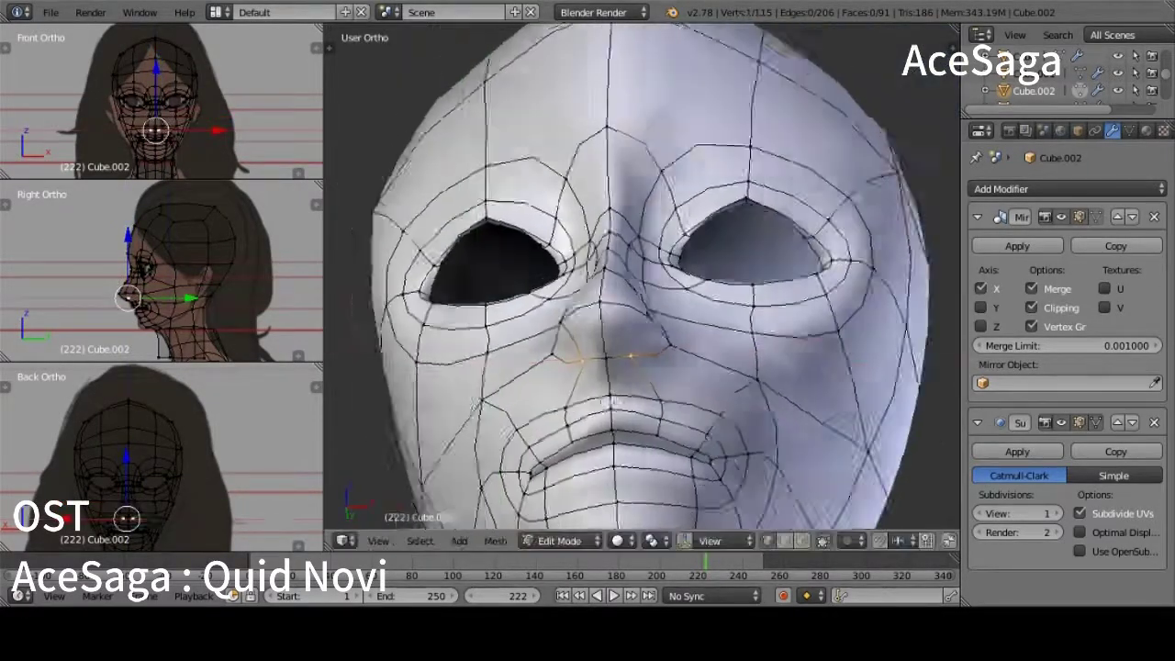
pyautogui.press('KP_3')
pyautogui.moveTo(588, 399)
pyautogui.mouseDown(button='middle')
pyautogui.moveTo(634, 398)
pyautogui.moveTo(480, 442)
pyautogui.moveTo(615, 447)
pyautogui.moveTo(574, 469)
pyautogui.moveTo(599, 414)
pyautogui.mouseUp(button='middle')
# Step: Adjust the lip vertices and a vertex beside the nose
pyautogui.hotkey('ctrl', 'Tab')
pyautogui.click(606, 457)
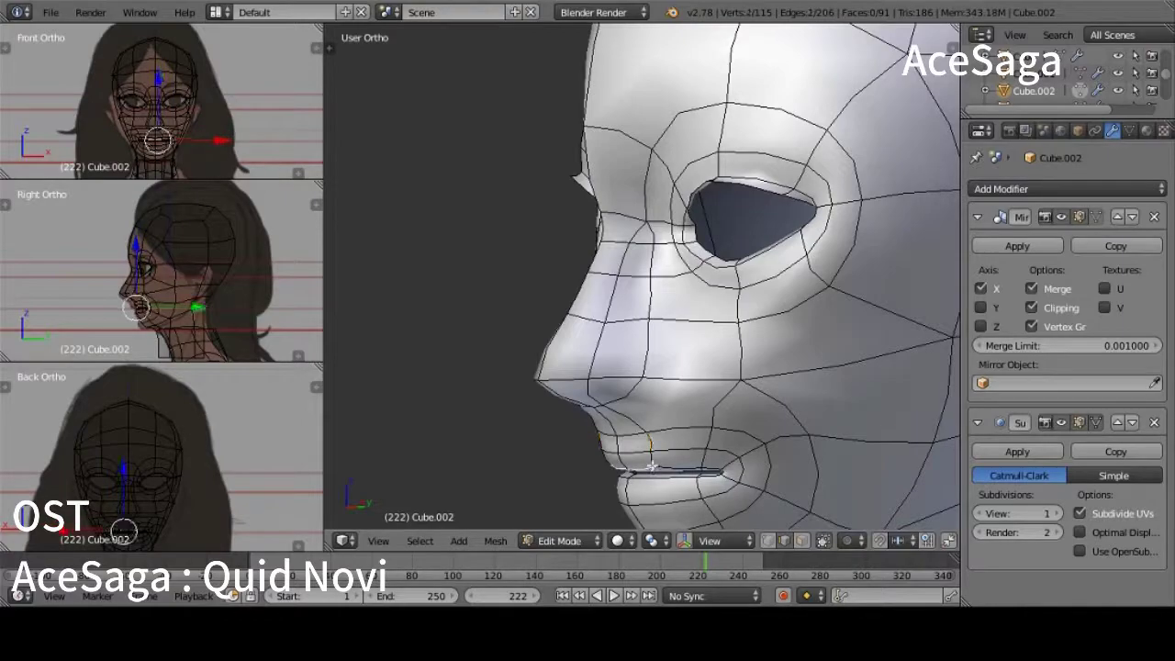
pyautogui.moveTo(650, 466); pyautogui.dragTo(634, 342, button='middle')
pyautogui.rightClick(634, 342)
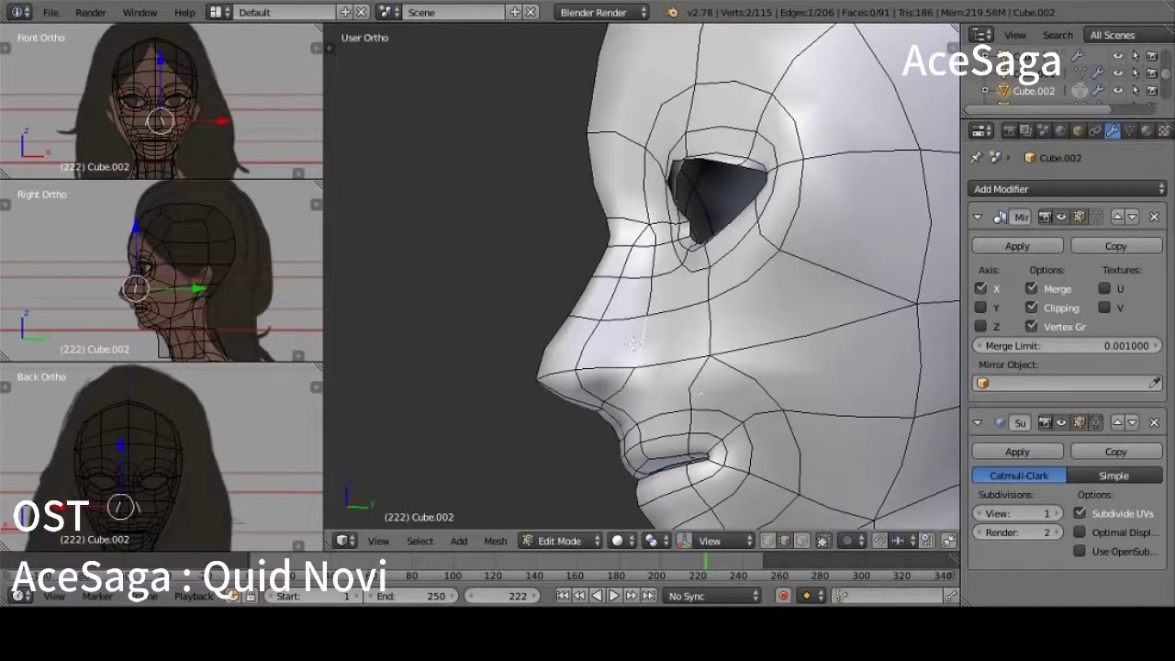
pyautogui.click(631, 404)
# Step: Circle-select the nostril-wing arc in side view and move it into shape
pyautogui.press('KP_3')
pyautogui.press('c')
pyautogui.moveTo(599, 404); pyautogui.dragTo(646, 451)
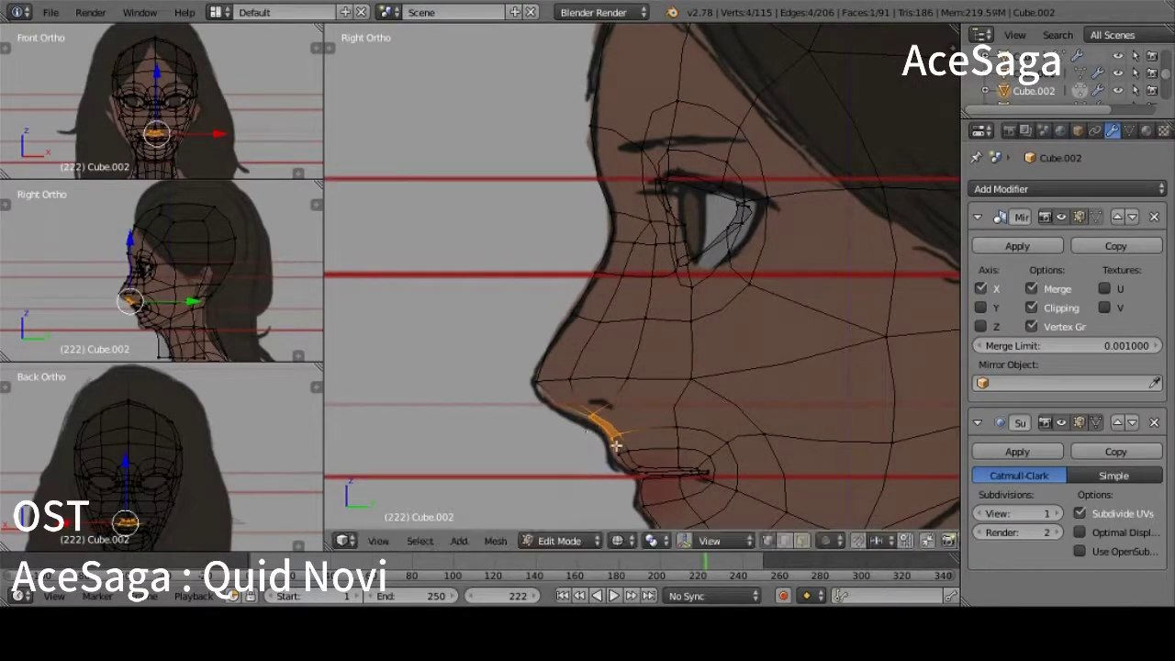
pyautogui.moveTo(615, 445)
pyautogui.mouseDown(button='middle')
pyautogui.moveTo(650, 397)
pyautogui.moveTo(643, 431)
pyautogui.moveTo(759, 330)
pyautogui.moveTo(808, 414)
pyautogui.mouseUp(button='middle')
pyautogui.click(662, 407)
pyautogui.press('KP_3')
pyautogui.press('KP_3')
pyautogui.press('KP_3')
# Step: Grow the lip loop to the upper-lip faces and push them forward to the profile
pyautogui.press('z')
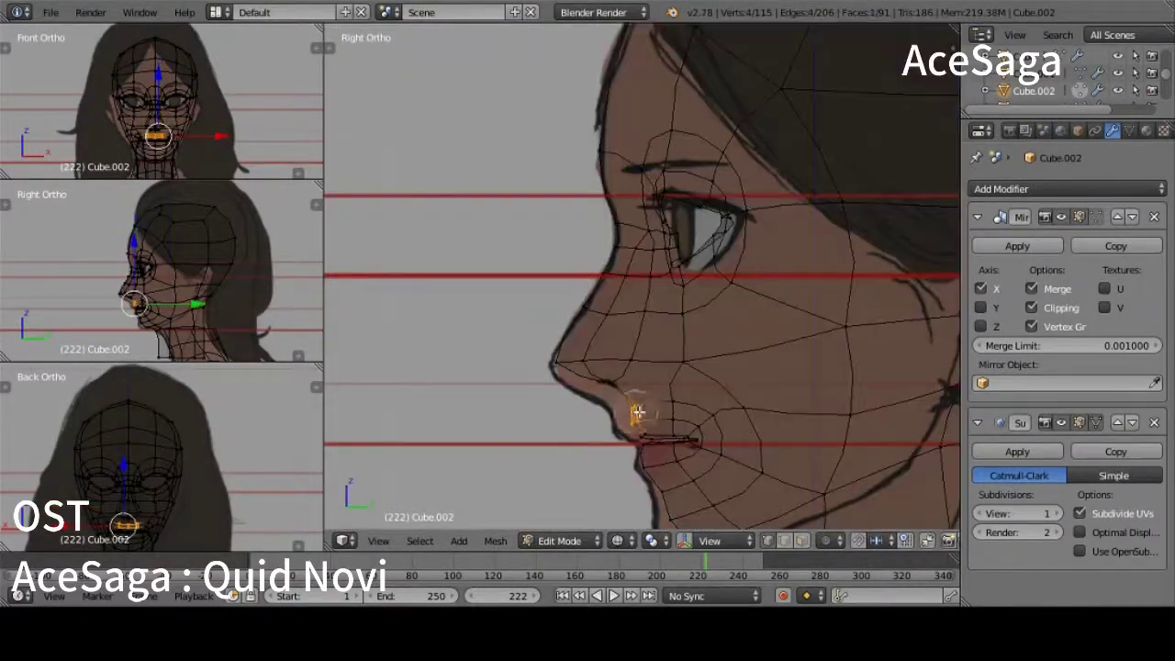
pyautogui.press('z')
pyautogui.moveTo(576, 395); pyautogui.dragTo(606, 312, button='middle')
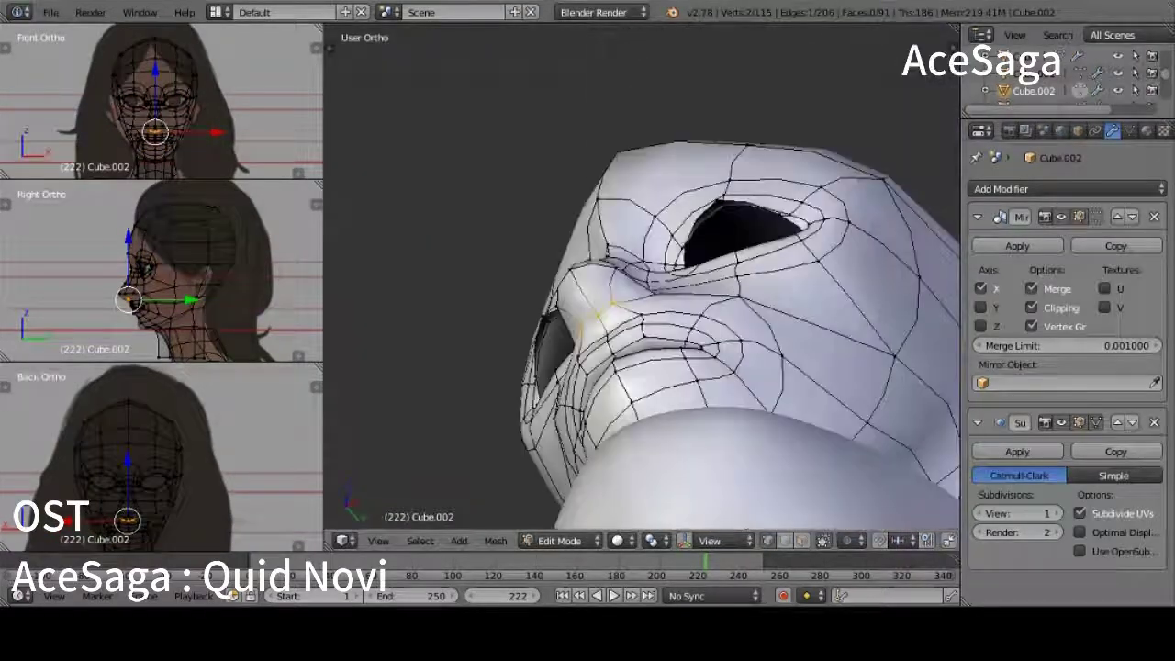
pyautogui.moveTo(670, 347); pyautogui.dragTo(668, 415, button='middle')
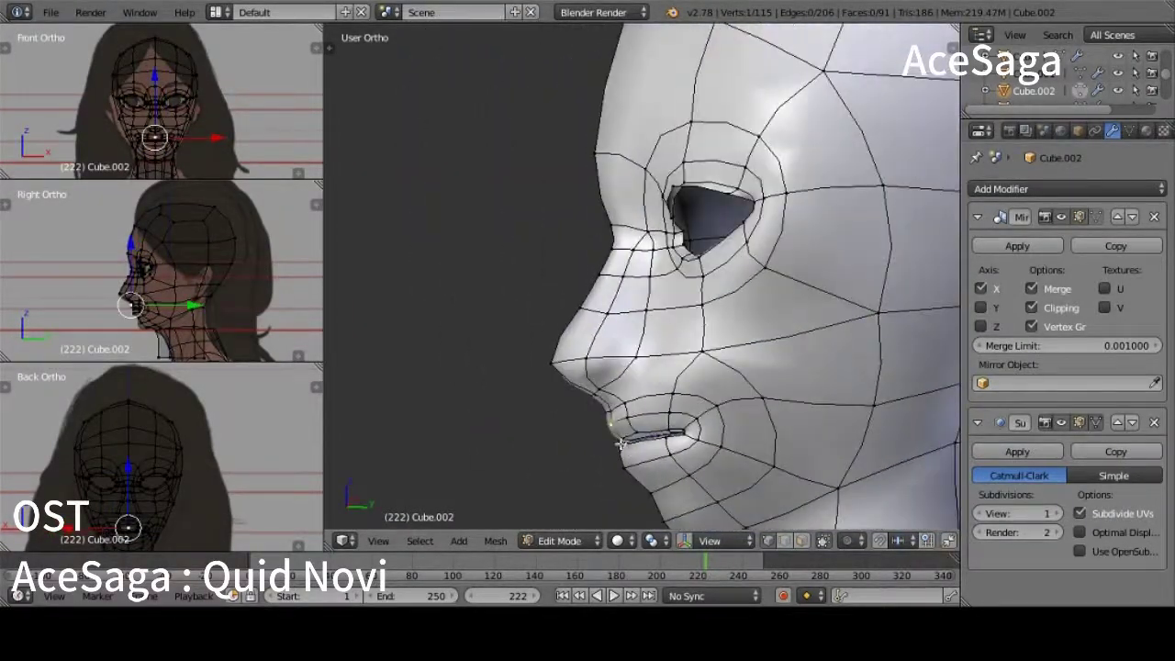
pyautogui.keyDown('alt'); pyautogui.rightClick(668, 424); pyautogui.keyUp('alt')
pyautogui.press('KP_3')
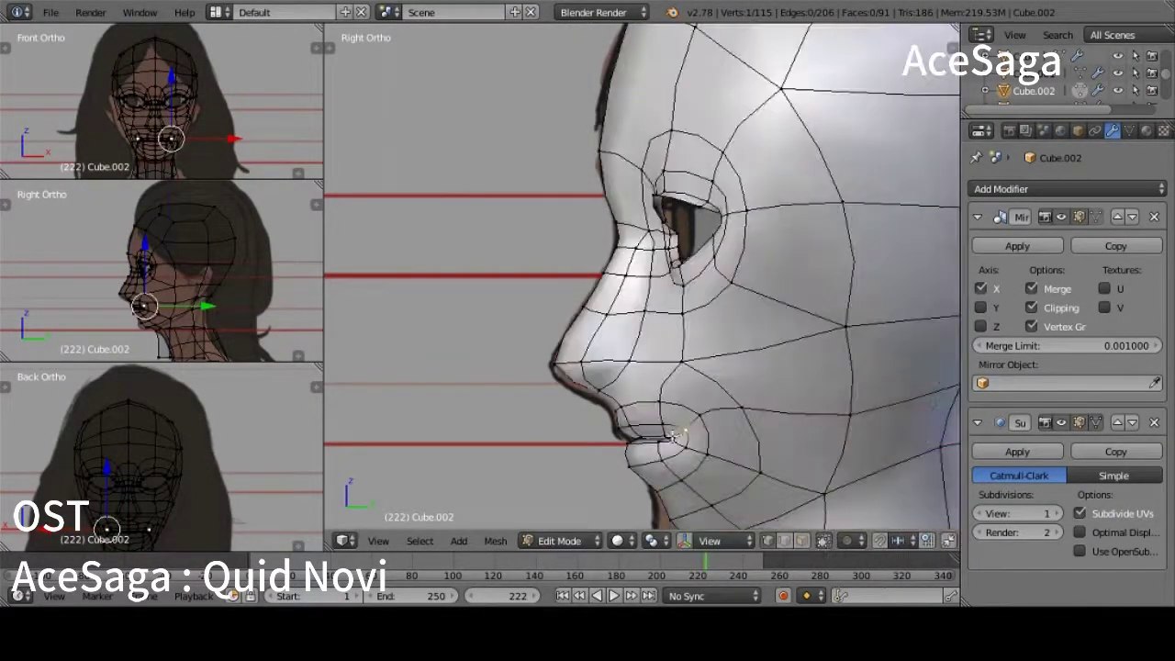
pyautogui.scroll(2, 682, 427)
pyautogui.press('ctrl+KP_Add')
pyautogui.press('z')
pyautogui.press('g')
pyautogui.click(704, 429)
pyautogui.press('z')
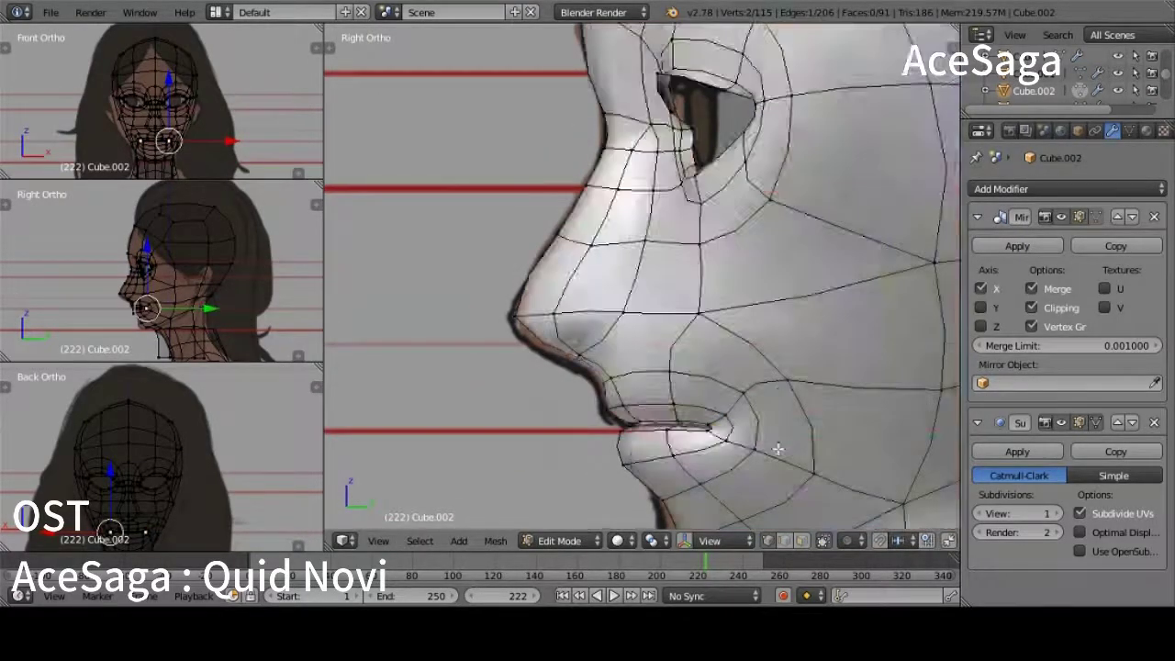
# Step: Preview the smoothed head in Object Mode, then return to Edit Mode
pyautogui.moveTo(704, 429)
pyautogui.mouseDown(button='middle')
pyautogui.moveTo(707, 478)
pyautogui.moveTo(641, 442)
pyautogui.moveTo(597, 395)
pyautogui.mouseUp(button='middle')
pyautogui.press('Tab')
pyautogui.press('t')
pyautogui.press('Tab')
# Step: In Face select mode, add an edge ring through the upper lip and turn on the smoothed edit display
pyautogui.press('t')
pyautogui.hotkey('ctrl', 'Tab')
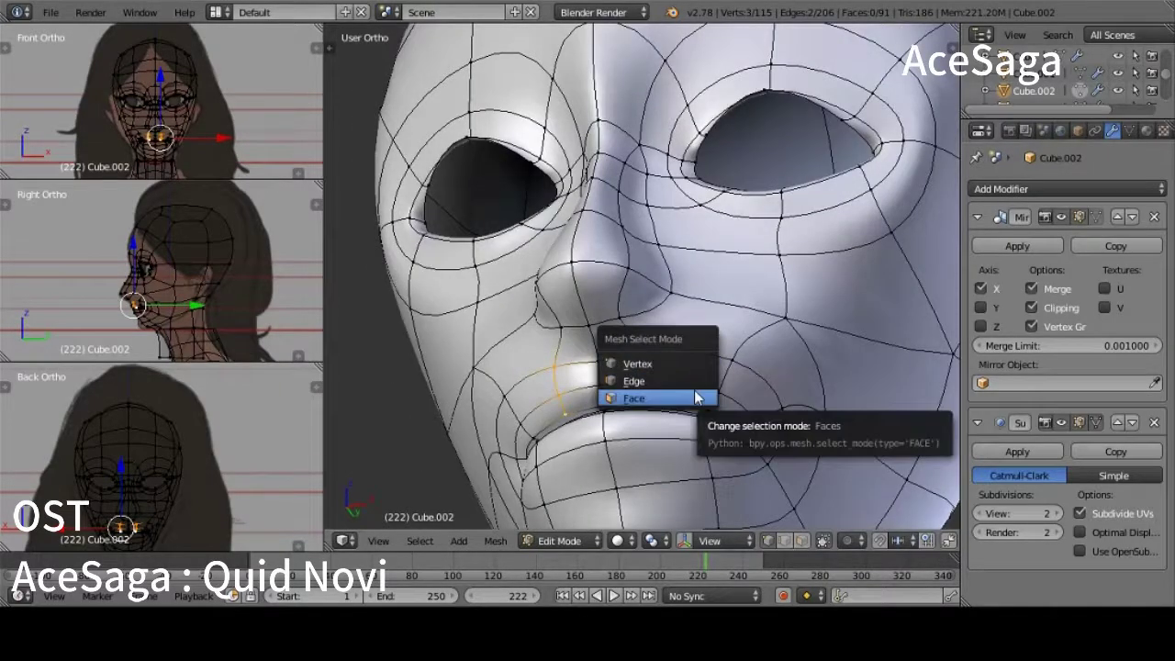
pyautogui.click(596, 398)
pyautogui.hotkey('ctrl', 'e')
pyautogui.click(682, 329)
pyautogui.press('Return')
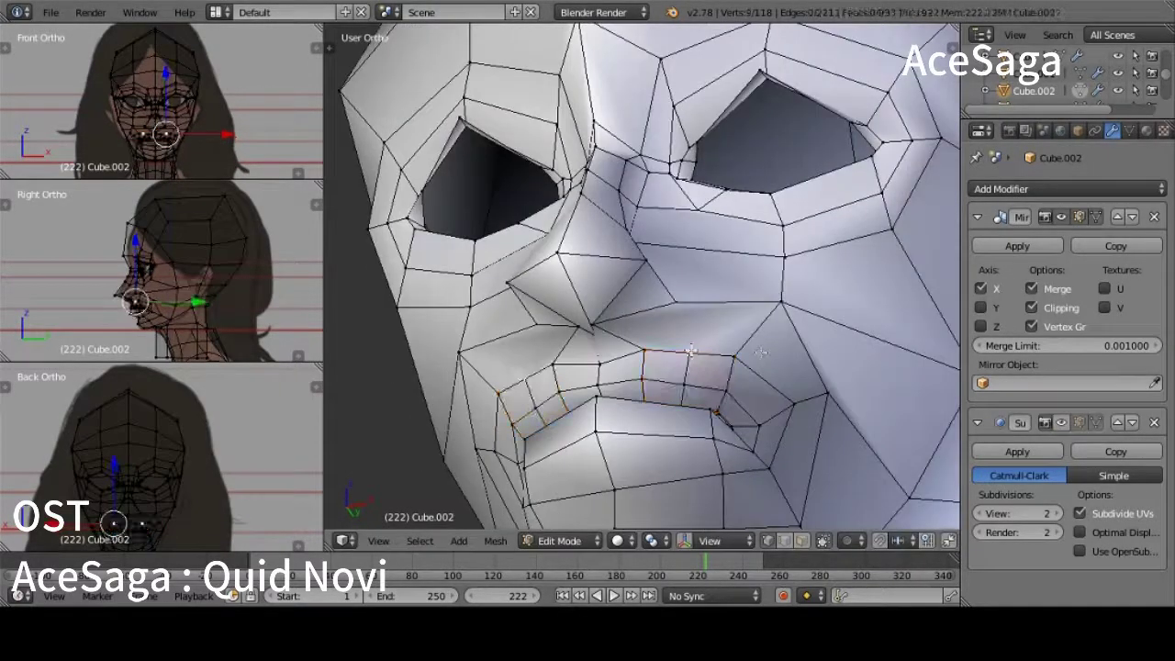
pyautogui.click(1079, 421)
# Step: Move the lip corners to match the front reference, then check the smoothed side profile
pyautogui.moveTo(756, 375)
pyautogui.mouseDown(button='middle')
pyautogui.moveTo(730, 221)
pyautogui.moveTo(761, 364)
pyautogui.mouseUp(button='middle')
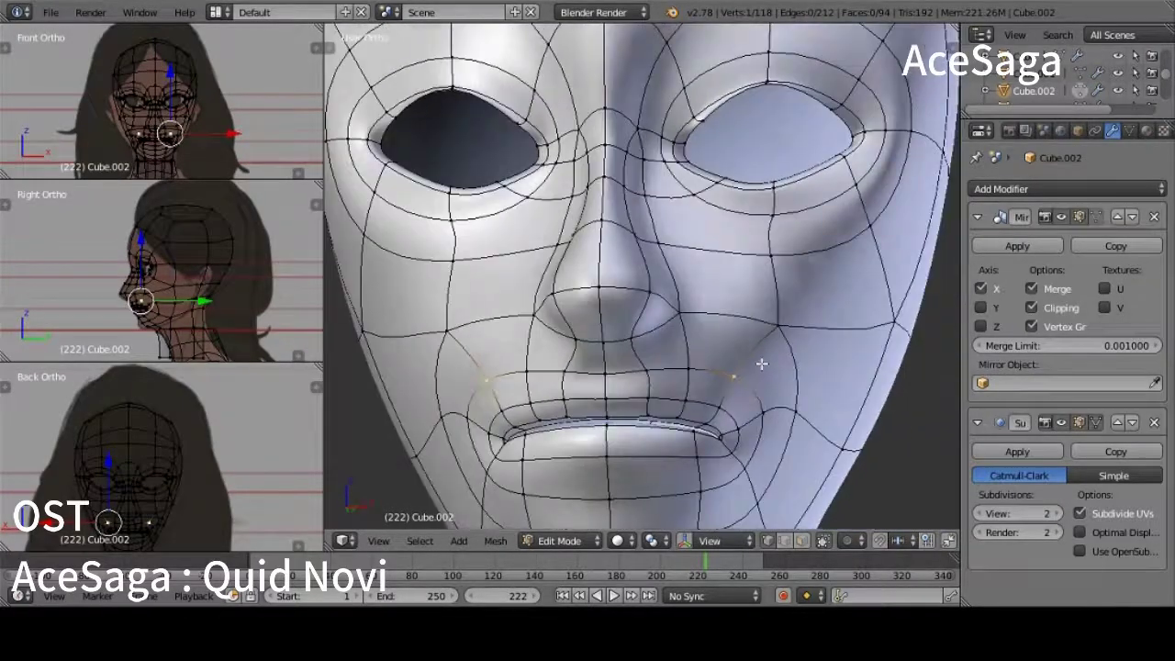
pyautogui.press('KP_1')
pyautogui.press('z')
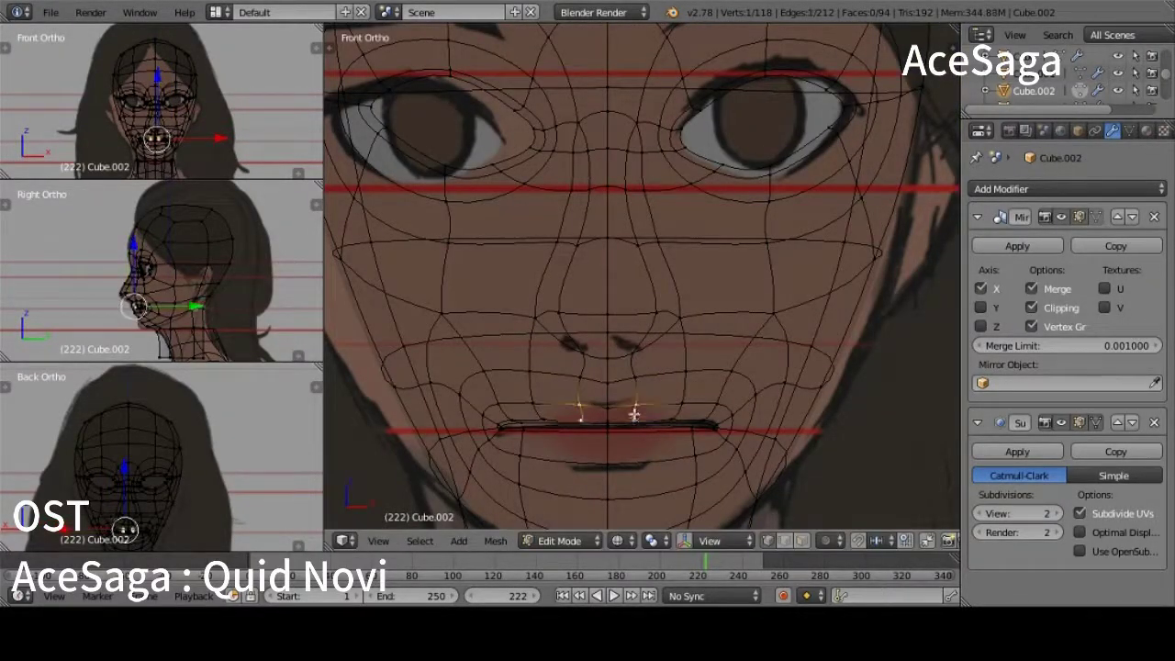
pyautogui.click(639, 377)
pyautogui.press('z')
pyautogui.moveTo(639, 377)
pyautogui.mouseDown(button='middle')
pyautogui.moveTo(606, 393)
pyautogui.moveTo(621, 419)
pyautogui.moveTo(653, 35)
pyautogui.moveTo(548, 288)
pyautogui.moveTo(631, 314)
pyautogui.moveTo(659, 403)
pyautogui.mouseUp(button='middle')
pyautogui.press('KP_3')
pyautogui.press('Tab')
pyautogui.press('Tab')
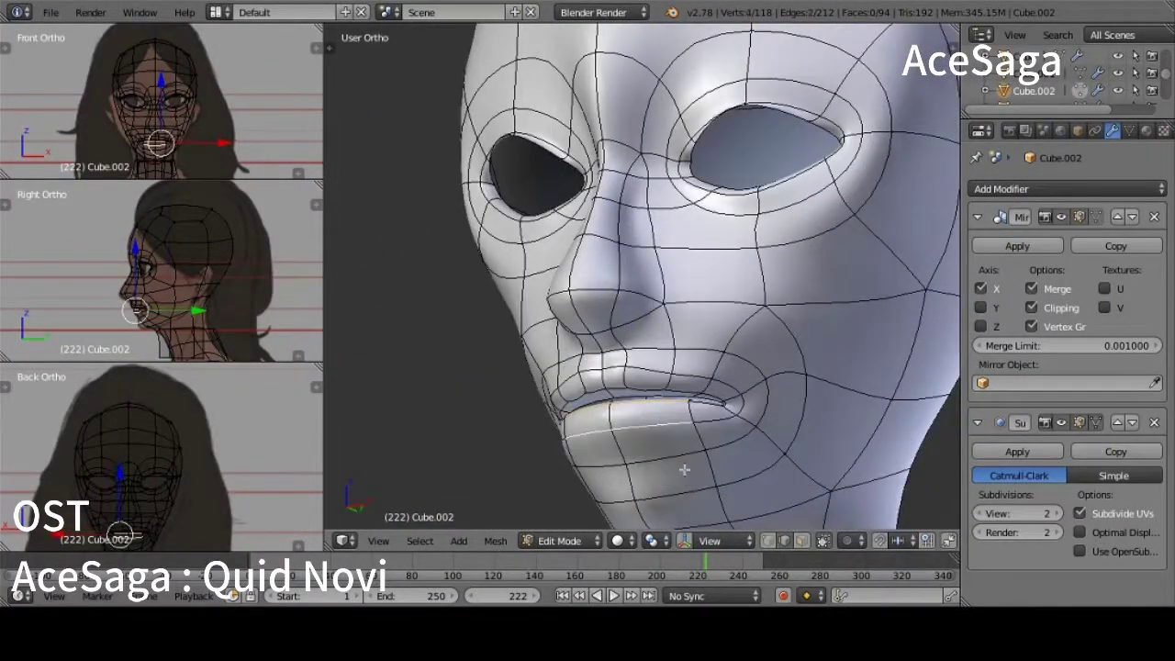
pyautogui.moveTo(684, 470); pyautogui.dragTo(620, 479, button='middle')
# Step: Add an edge ring across the chin and adjust the chin vertex in side view
pyautogui.hotkey('ctrl', 'e')
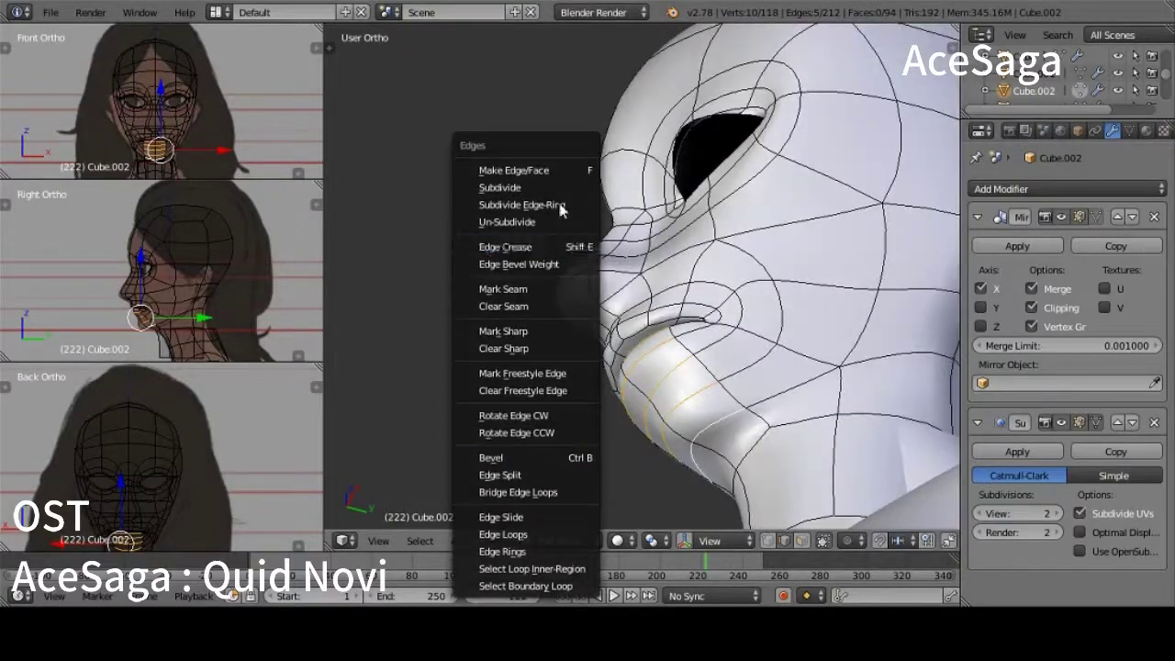
pyautogui.click(514, 184)
pyautogui.moveTo(514, 183)
pyautogui.mouseDown(button='middle')
pyautogui.moveTo(648, 395)
pyautogui.moveTo(558, 484)
pyautogui.moveTo(689, 345)
pyautogui.mouseUp(button='middle')
pyautogui.moveTo(728, 396); pyautogui.dragTo(698, 432, button='middle')
pyautogui.press('KP_3')
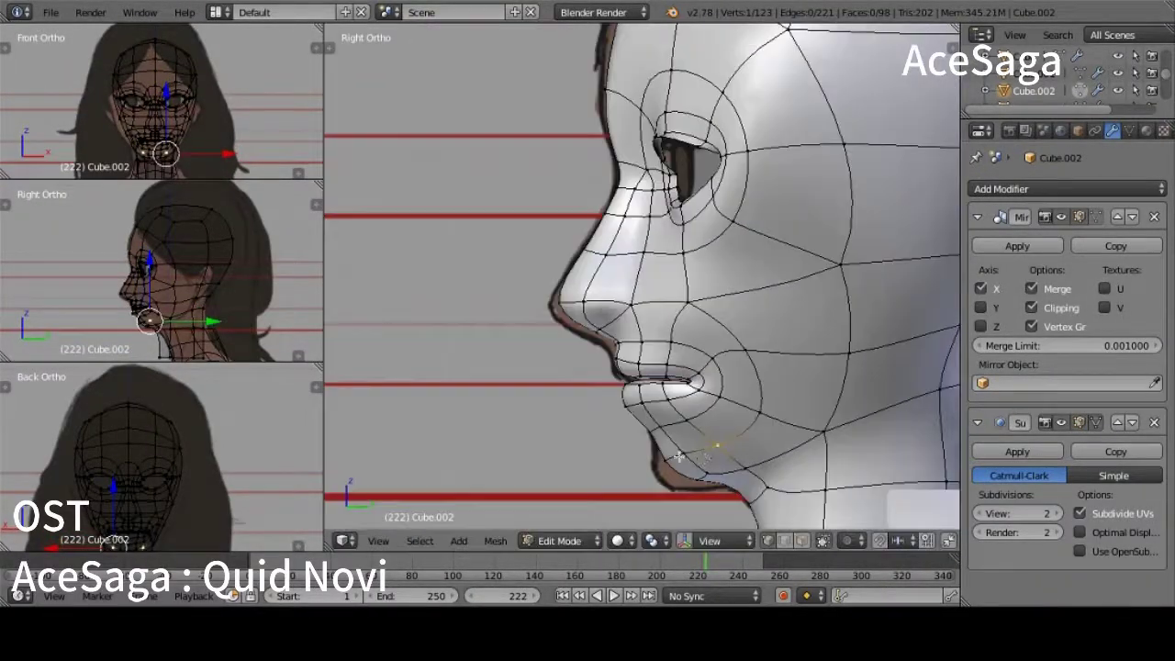
pyautogui.click(655, 496)
pyautogui.moveTo(654, 496); pyautogui.dragTo(703, 451, button='middle')
pyautogui.press('KP_1')
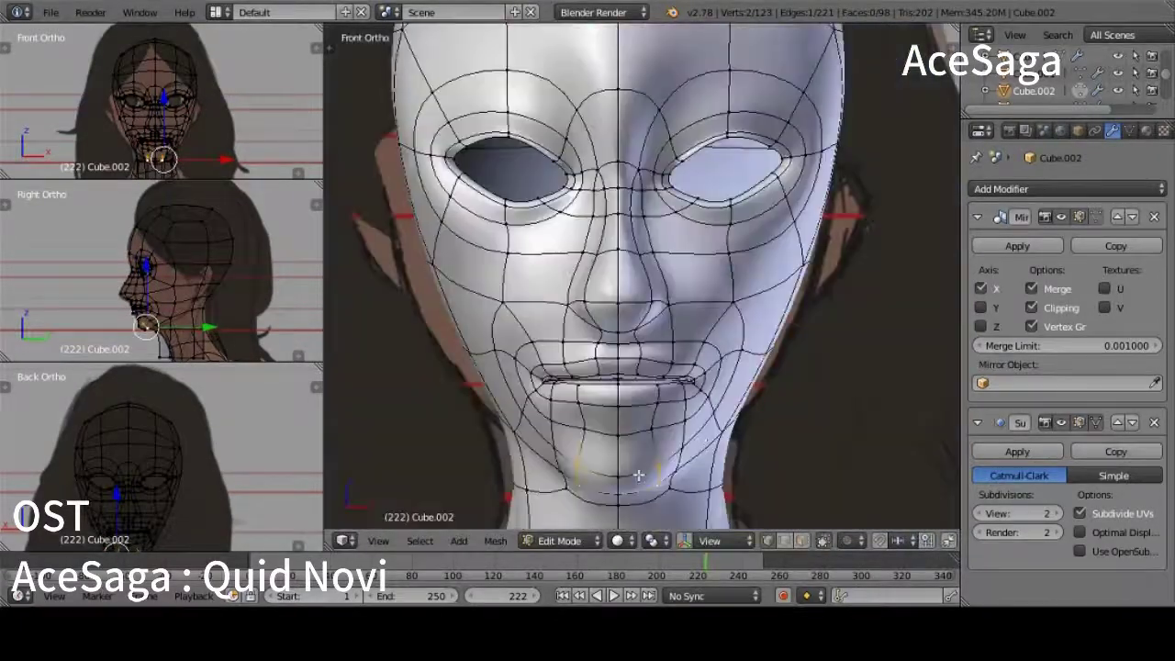
# Step: Select the chin, cheek and lower-lip vertices using front and side wireframe views
pyautogui.press('z')
pyautogui.rightClick(661, 428)
pyautogui.press('z')
pyautogui.moveTo(661, 428); pyautogui.dragTo(659, 468, button='middle')
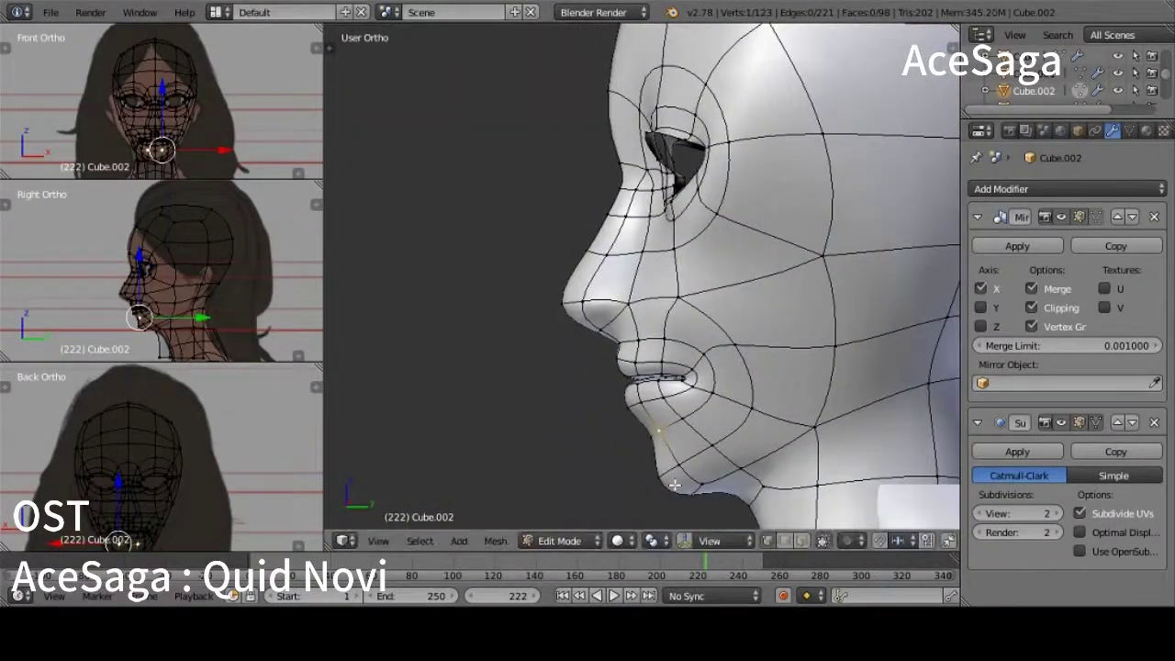
pyautogui.press('KP_3')
pyautogui.press('z')
pyautogui.rightClick(679, 307)
pyautogui.press('z')
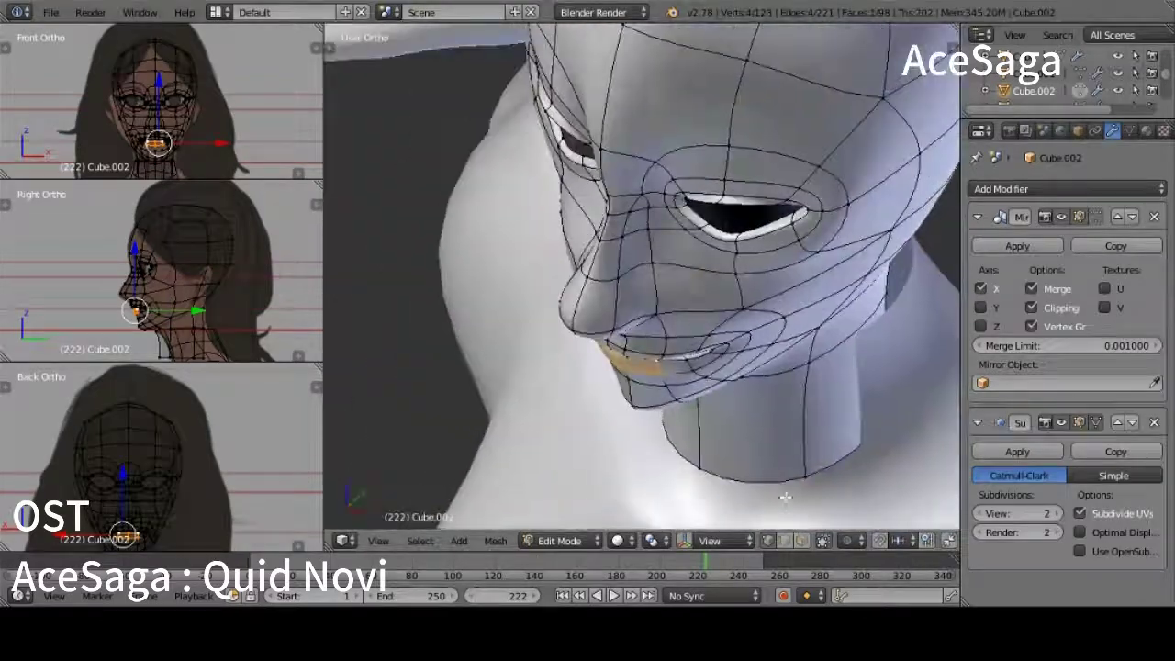
pyautogui.moveTo(680, 308)
pyautogui.mouseDown(button='middle')
pyautogui.moveTo(759, 397)
pyautogui.moveTo(698, 367)
pyautogui.moveTo(663, 456)
pyautogui.mouseUp(button='middle')
pyautogui.rightClick(698, 367)
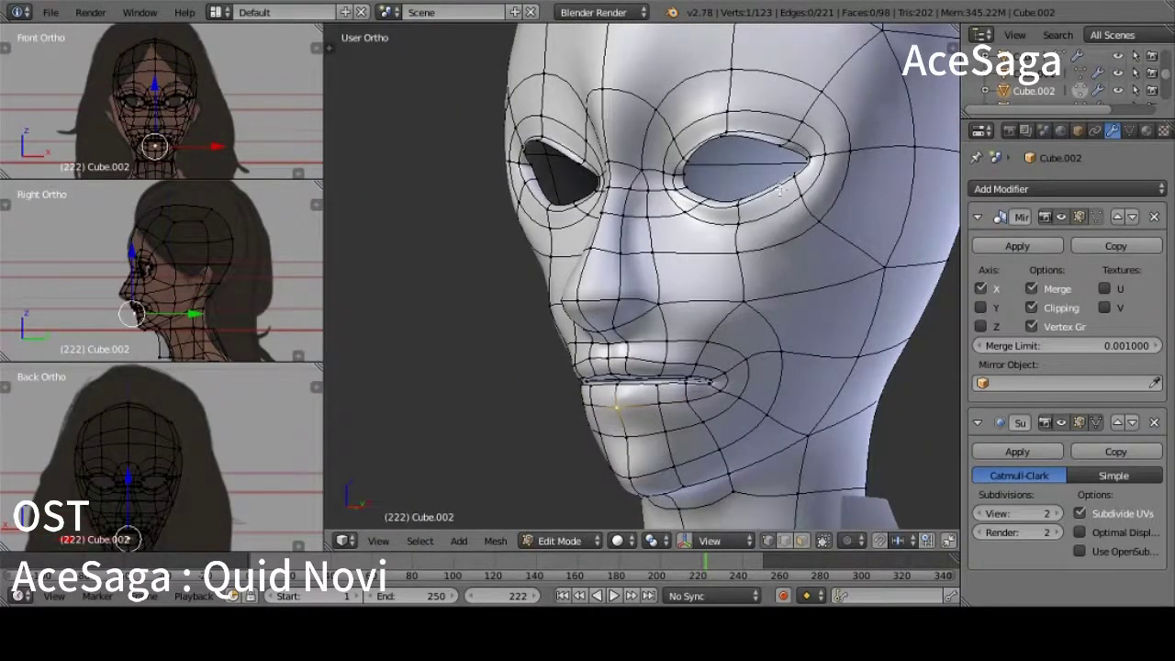
pyautogui.moveTo(780, 188); pyautogui.dragTo(803, 361, button='middle')
pyautogui.rightClick(681, 466)
# Step: Move the selected lip and chin vertices onto the side-view reference profile
pyautogui.moveTo(680, 465); pyautogui.dragTo(606, 485, button='middle')
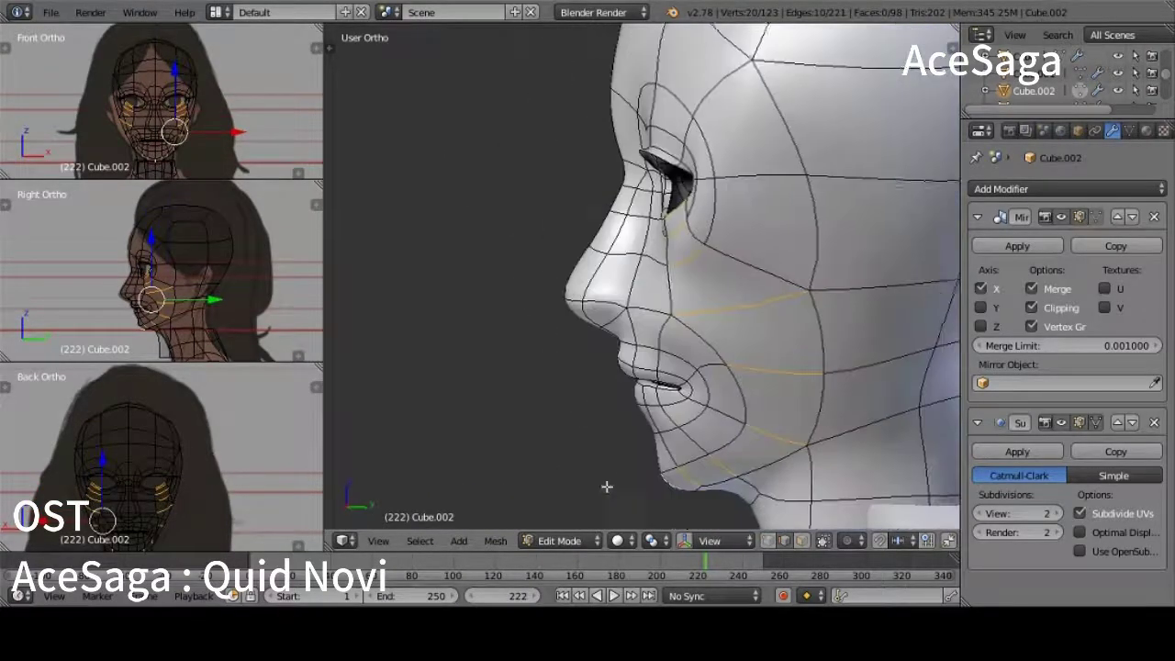
pyautogui.press('KP_3')
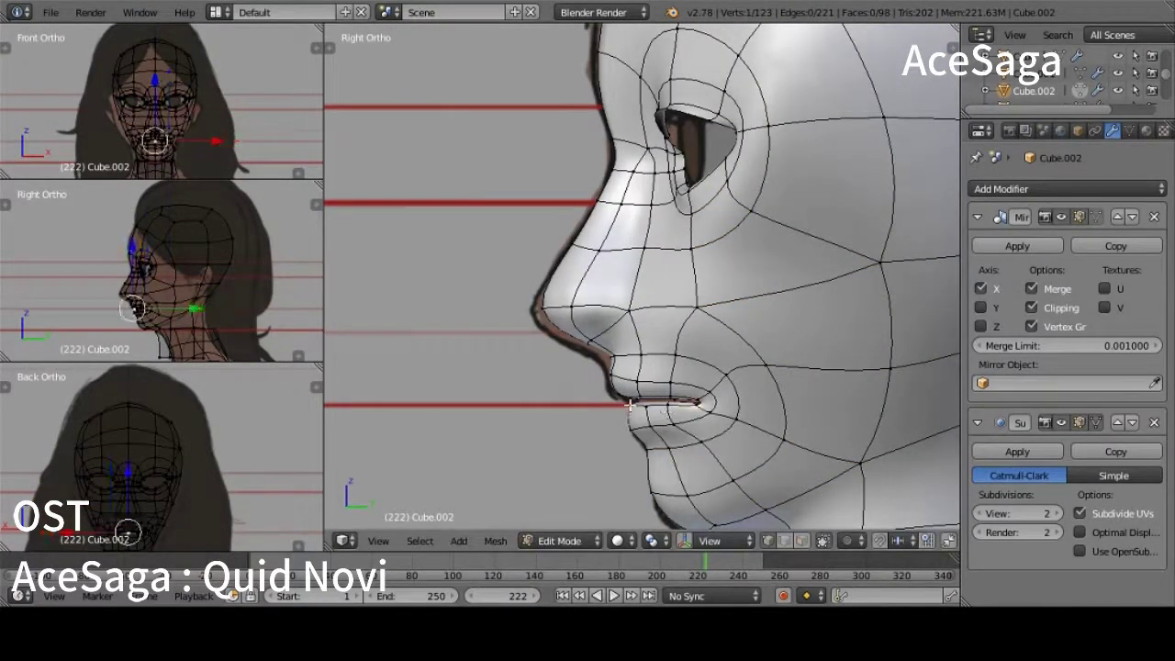
pyautogui.scroll(-2, 667, 502)
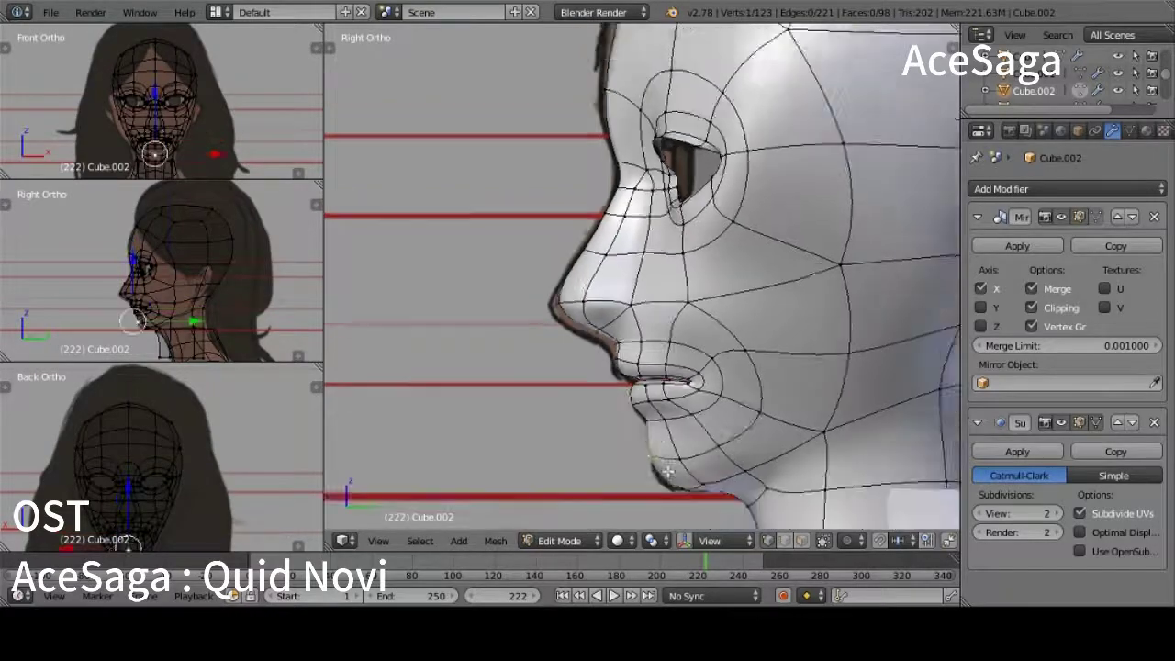
pyautogui.keyDown('shift'); pyautogui.rightClick(662, 463); pyautogui.keyUp('shift')
pyautogui.press('g')
pyautogui.scroll(2, 642, 419)
pyautogui.press('g')
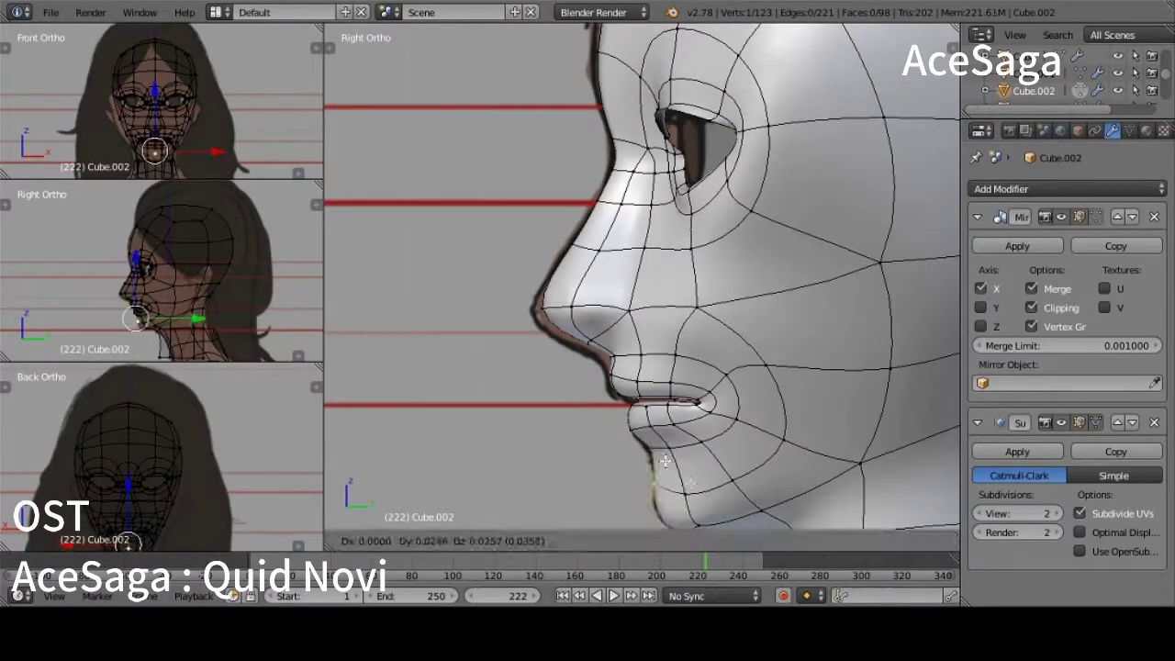
pyautogui.moveTo(683, 458)
pyautogui.mouseDown(button='middle')
pyautogui.moveTo(638, 361)
pyautogui.moveTo(741, 199)
pyautogui.mouseUp(button='middle')
pyautogui.press('KP_1')
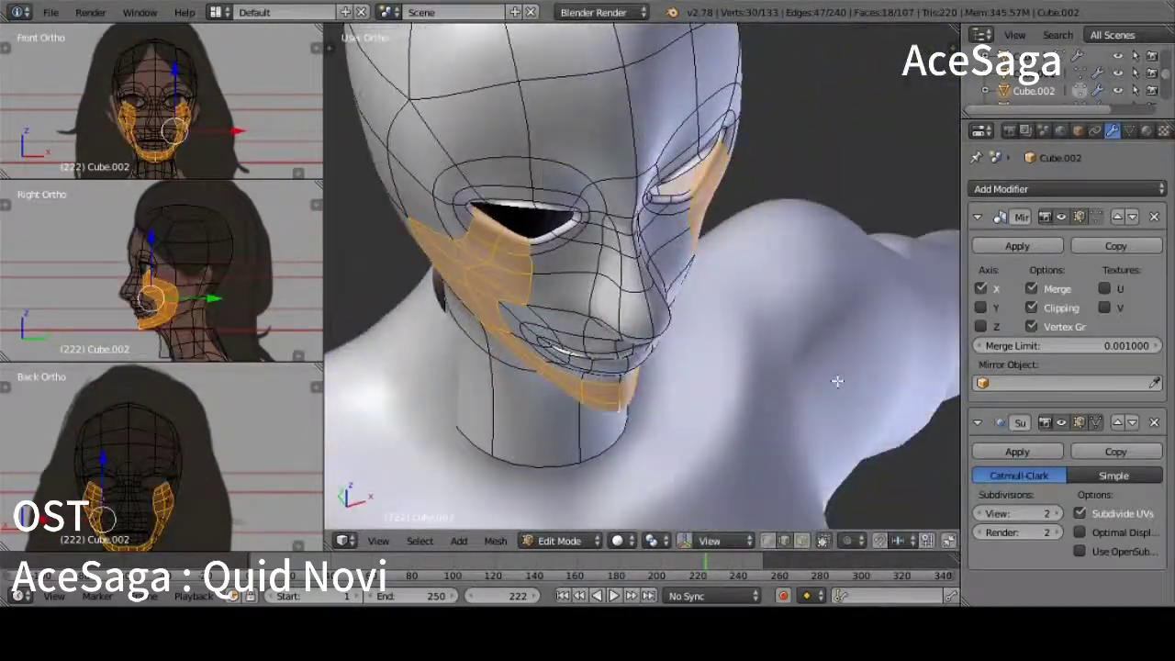
# Step: Save the head model over the existing file and reopen it
pyautogui.hotkey('ctrl', 's')
pyautogui.click(709, 382)
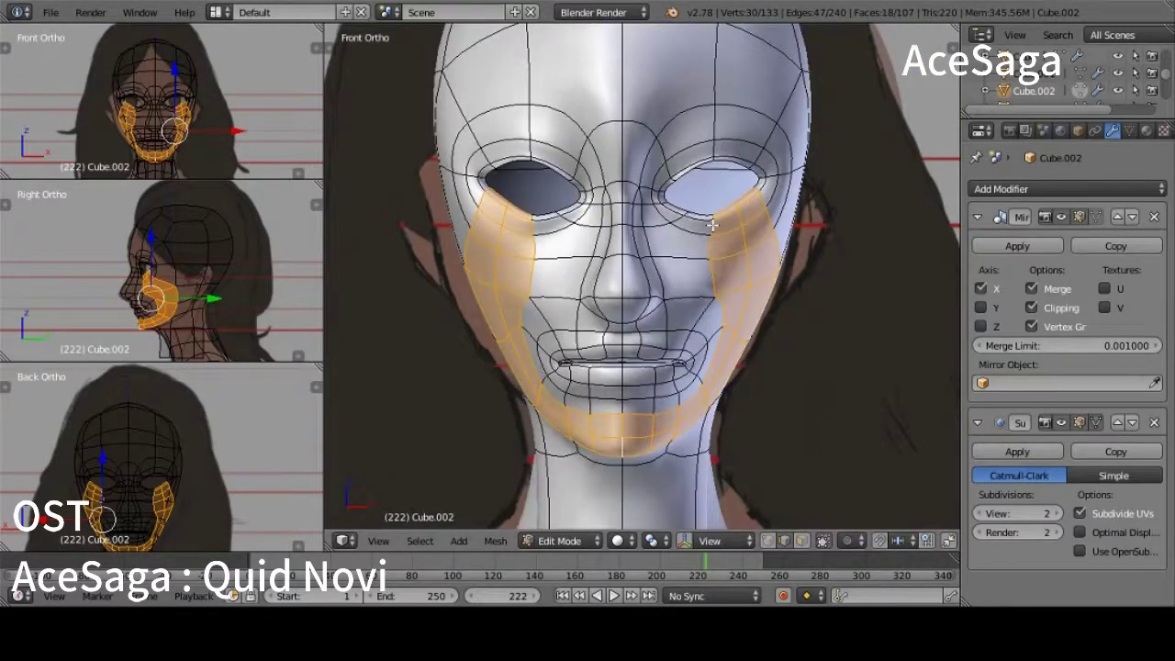
pyautogui.hotkey('ctrl', 'o')
pyautogui.doubleClick(333, 497)
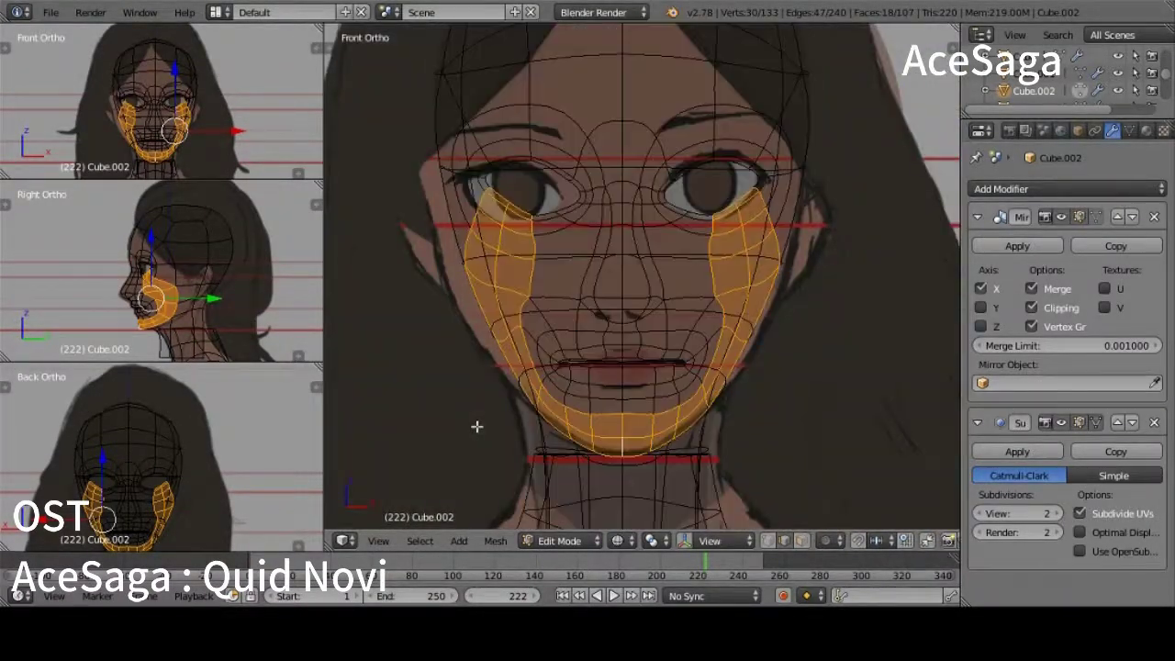
pyautogui.press('z')
# Step: Nudge the mouth-corner vertex sideways along X
pyautogui.moveTo(493, 398); pyautogui.dragTo(762, 270, button='middle')
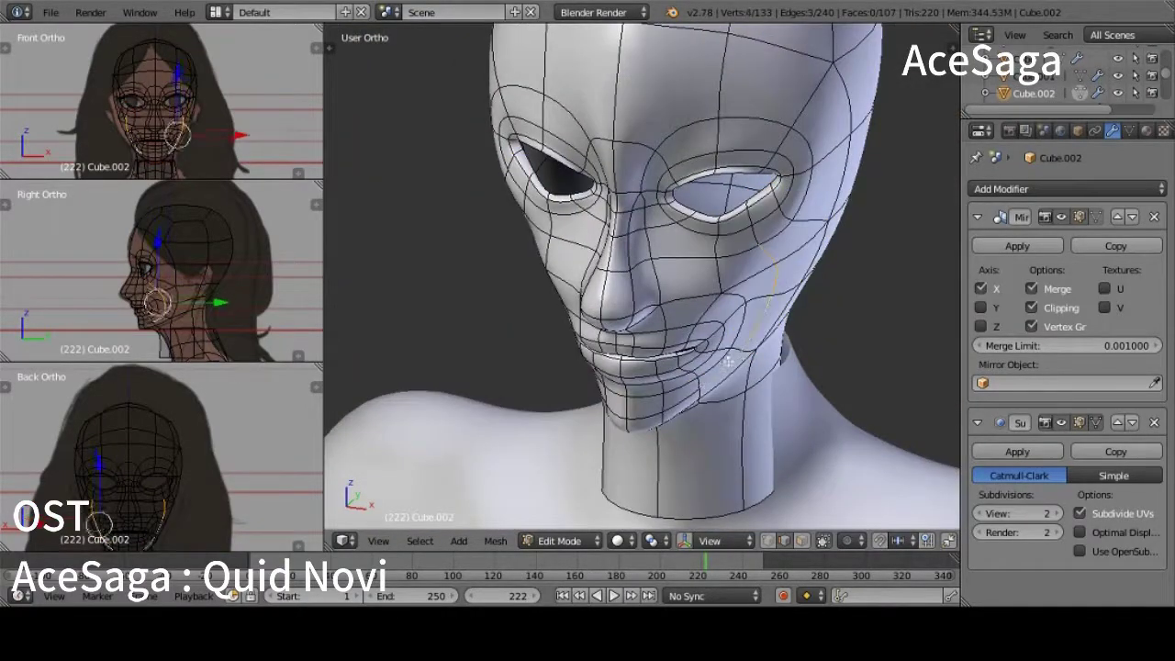
pyautogui.click(774, 311)
pyautogui.moveTo(774, 310)
pyautogui.mouseDown(button='middle')
pyautogui.moveTo(774, 341)
pyautogui.moveTo(817, 350)
pyautogui.moveTo(763, 341)
pyautogui.moveTo(777, 86)
pyautogui.mouseUp(button='middle')
pyautogui.click(759, 365)
pyautogui.press('g')
pyautogui.click(708, 375)
pyautogui.moveTo(708, 375)
pyautogui.mouseDown(button='middle')
pyautogui.moveTo(707, 390)
pyautogui.moveTo(506, 249)
pyautogui.moveTo(746, 471)
pyautogui.moveTo(680, 464)
pyautogui.moveTo(769, 480)
pyautogui.mouseUp(button='middle')
# Step: Knife-cut new edges around the nostril wing, undoing the extra second cut
pyautogui.scroll(4, 643, 349)
pyautogui.press('k')
pyautogui.press('Return')
pyautogui.press('k')
pyautogui.hotkey('ctrl', 'z')
# Step: Select the edge loop around the lips, scale it and extrude it inward into the mouth
pyautogui.moveTo(702, 462); pyautogui.dragTo(744, 463, button='middle')
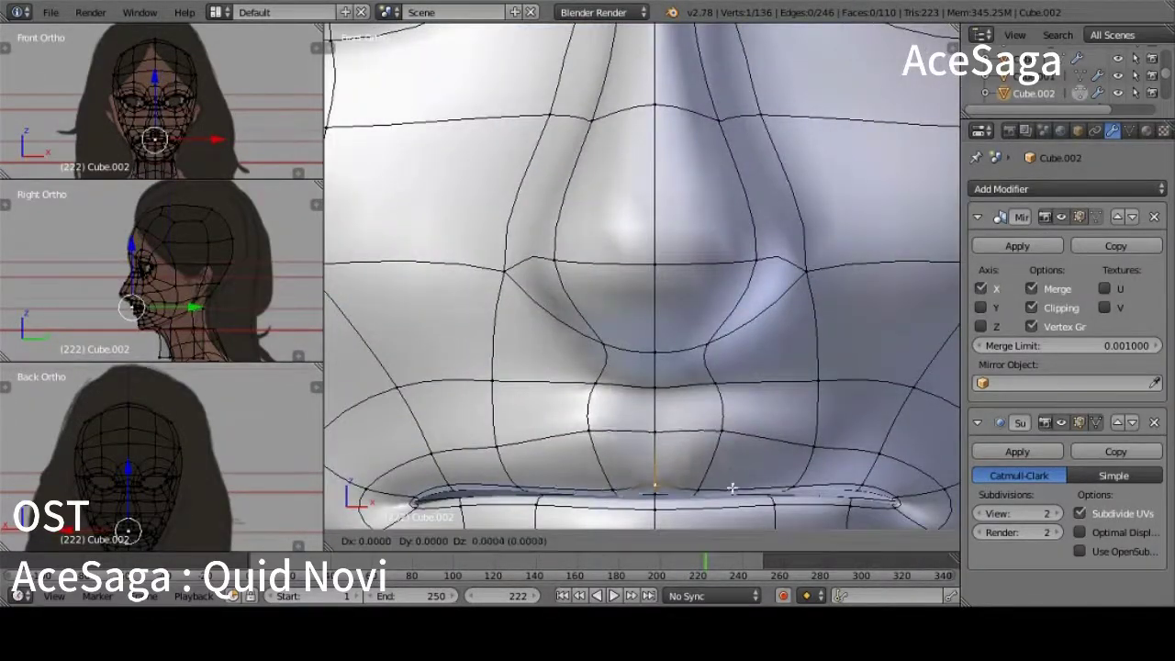
pyautogui.scroll(-3, 643, 441)
pyautogui.moveTo(682, 323); pyautogui.dragTo(664, 391, button='middle')
pyautogui.keyDown('alt'); pyautogui.rightClick(543, 391); pyautogui.keyUp('alt')
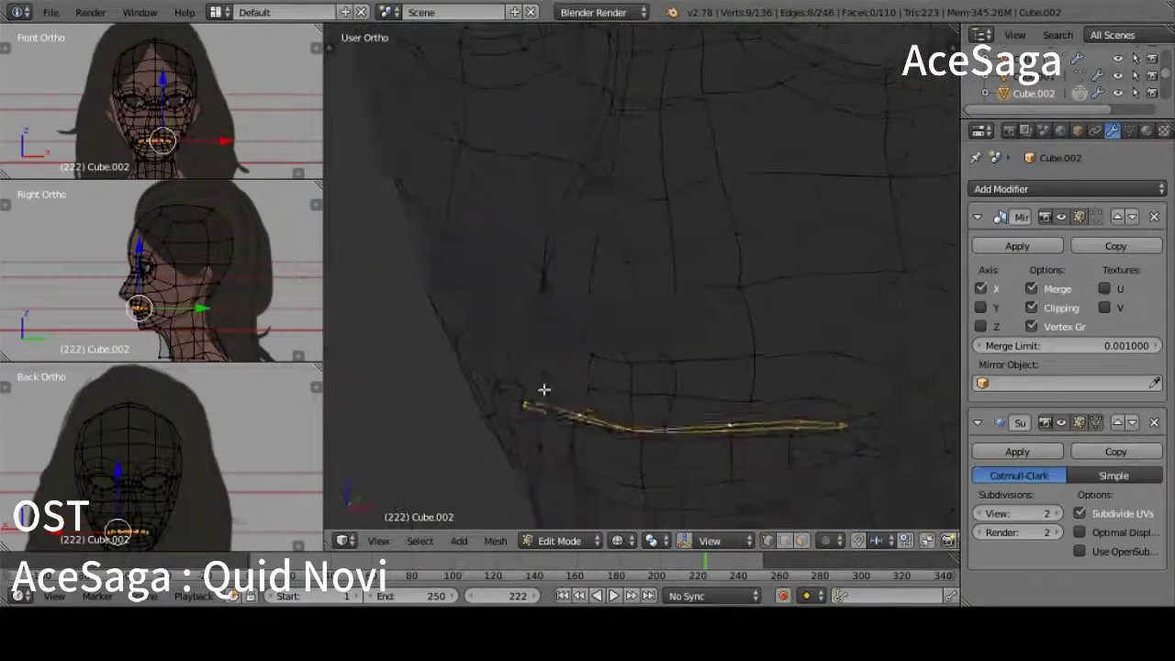
pyautogui.moveTo(543, 391); pyautogui.dragTo(633, 413, button='middle')
pyautogui.press('KP_3')
pyautogui.press('g')
pyautogui.click(880, 462)
pyautogui.moveTo(880, 462); pyautogui.dragTo(651, 265, button='middle')
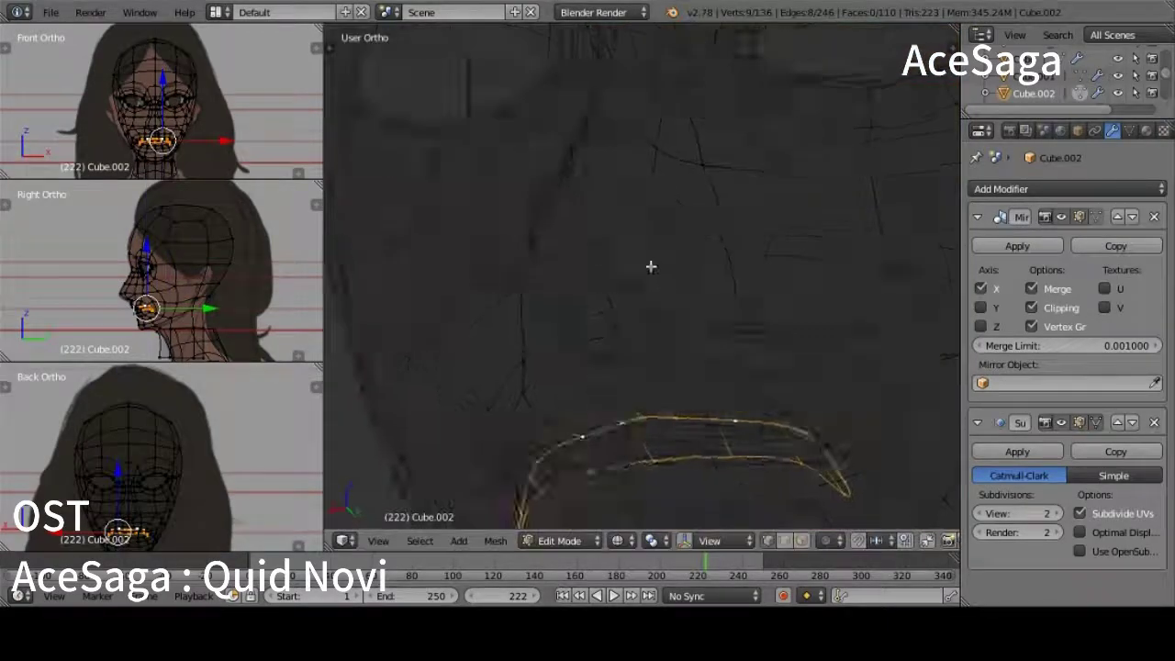
pyautogui.scroll(-3, 651, 265)
pyautogui.hotkey('ctrl', 'r')
pyautogui.click(664, 412)
# Step: Select the inner lip edges and vertices, undoing one stray change
pyautogui.moveTo(695, 414); pyautogui.dragTo(758, 359, button='middle')
pyautogui.press('KP_3')
pyautogui.scroll(2, 708, 340)
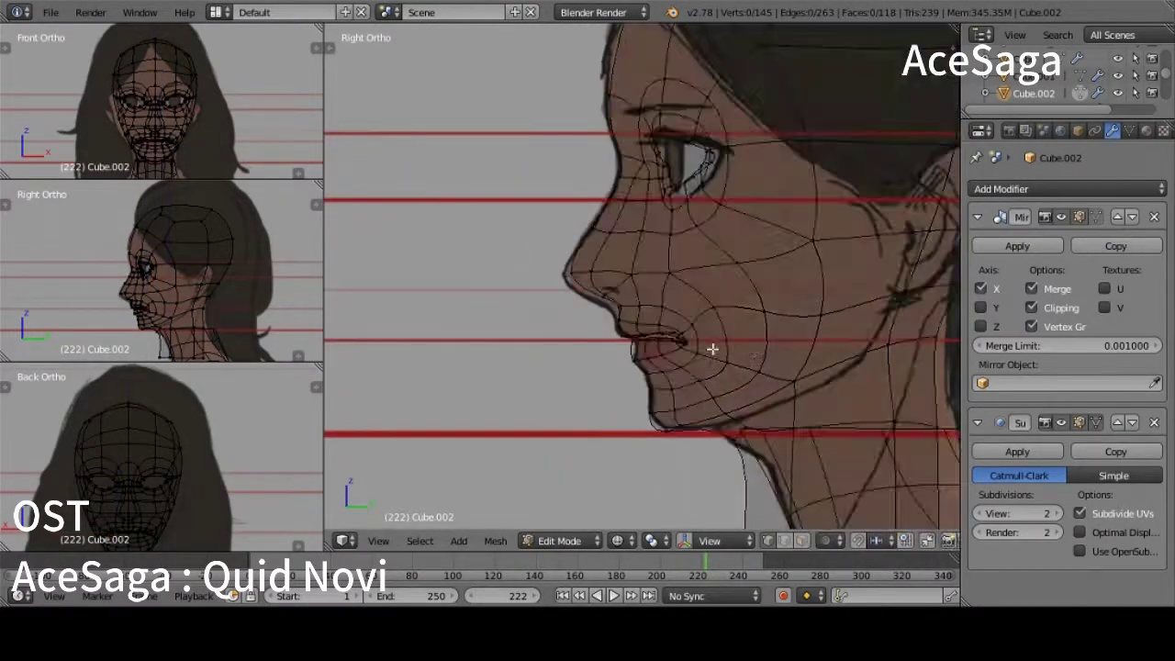
pyautogui.scroll(2, 713, 414)
pyautogui.scroll(2, 753, 407)
pyautogui.rightClick(890, 160)
pyautogui.moveTo(753, 407)
pyautogui.keyDown('shift'); pyautogui.mouseDown(button='middle')
pyautogui.moveTo(891, 160)
pyautogui.moveTo(608, 189)
pyautogui.moveTo(579, 155)
pyautogui.mouseUp(button='middle'); pyautogui.keyUp('shift')
pyautogui.keyDown('alt'); pyautogui.keyDown('shift'); pyautogui.rightClick(622, 180); pyautogui.keyUp('shift'); pyautogui.keyUp('alt')
pyautogui.scroll(-3, 784, 161)
pyautogui.keyDown('shift'); pyautogui.rightClick(750, 206); pyautogui.keyUp('shift')
pyautogui.moveTo(784, 161)
pyautogui.mouseDown(button='middle')
pyautogui.moveTo(750, 206)
pyautogui.moveTo(606, 267)
pyautogui.moveTo(737, 328)
pyautogui.moveTo(664, 361)
pyautogui.mouseUp(button='middle')
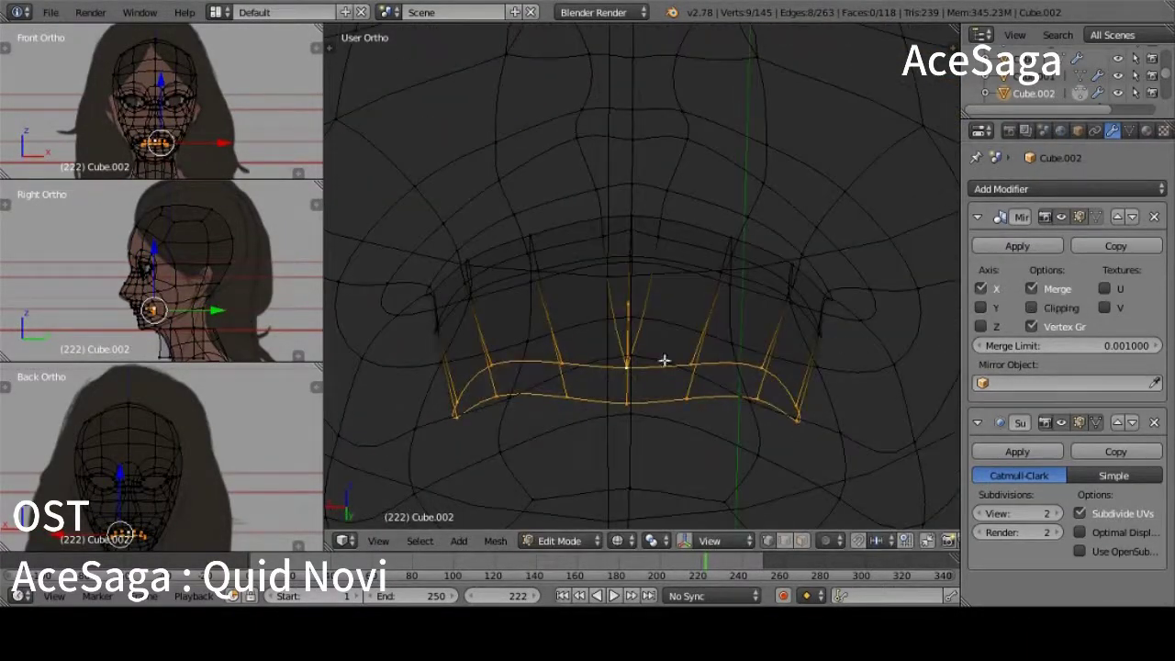
pyautogui.keyDown('alt'); pyautogui.rightClick(571, 372); pyautogui.keyUp('alt')
pyautogui.moveTo(571, 372)
pyautogui.mouseDown(button='middle')
pyautogui.moveTo(688, 281)
pyautogui.moveTo(530, 367)
pyautogui.mouseUp(button='middle')
pyautogui.hotkey('ctrl', 'z')
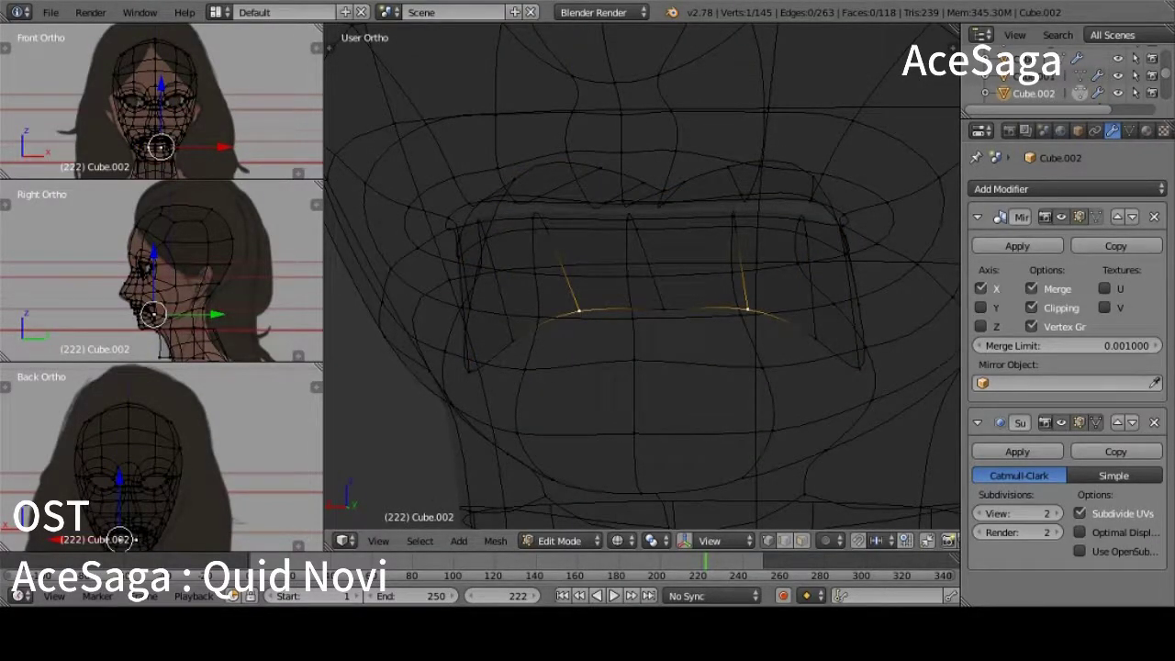
# Step: Scale and move the inner mouth faces back into a cavity, then select the mouth edge loop
pyautogui.moveTo(826, 340); pyautogui.dragTo(634, 343, button='middle')
pyautogui.press('z')
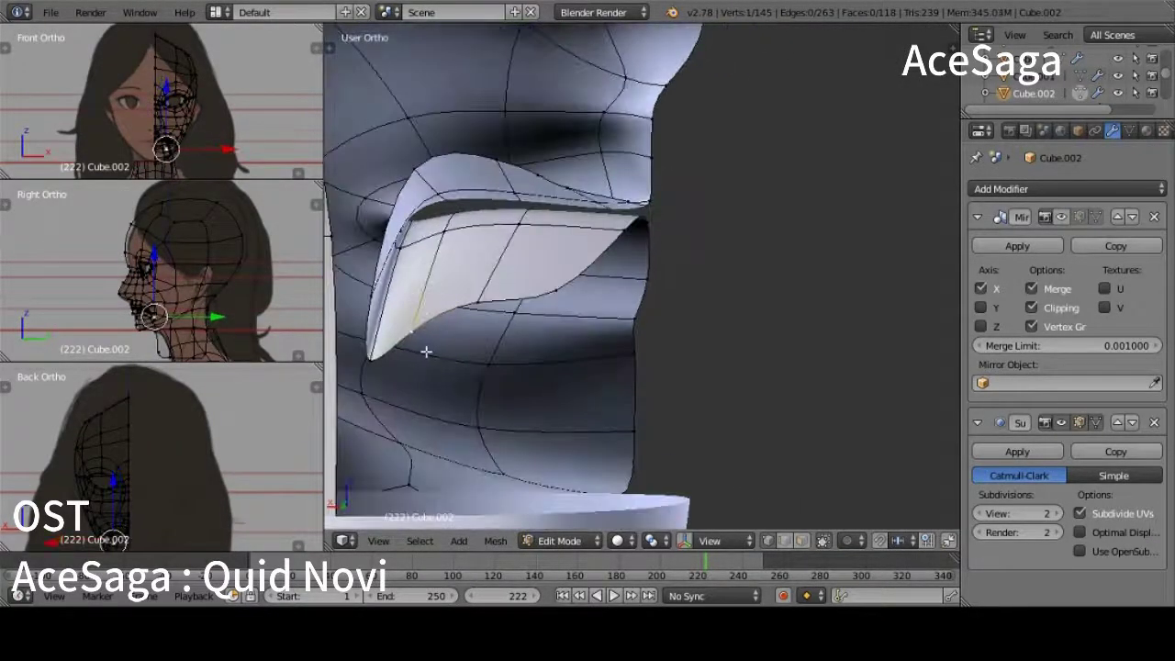
pyautogui.moveTo(570, 174)
pyautogui.mouseDown(button='middle')
pyautogui.moveTo(949, 541)
pyautogui.moveTo(846, 540)
pyautogui.mouseUp(button='middle')
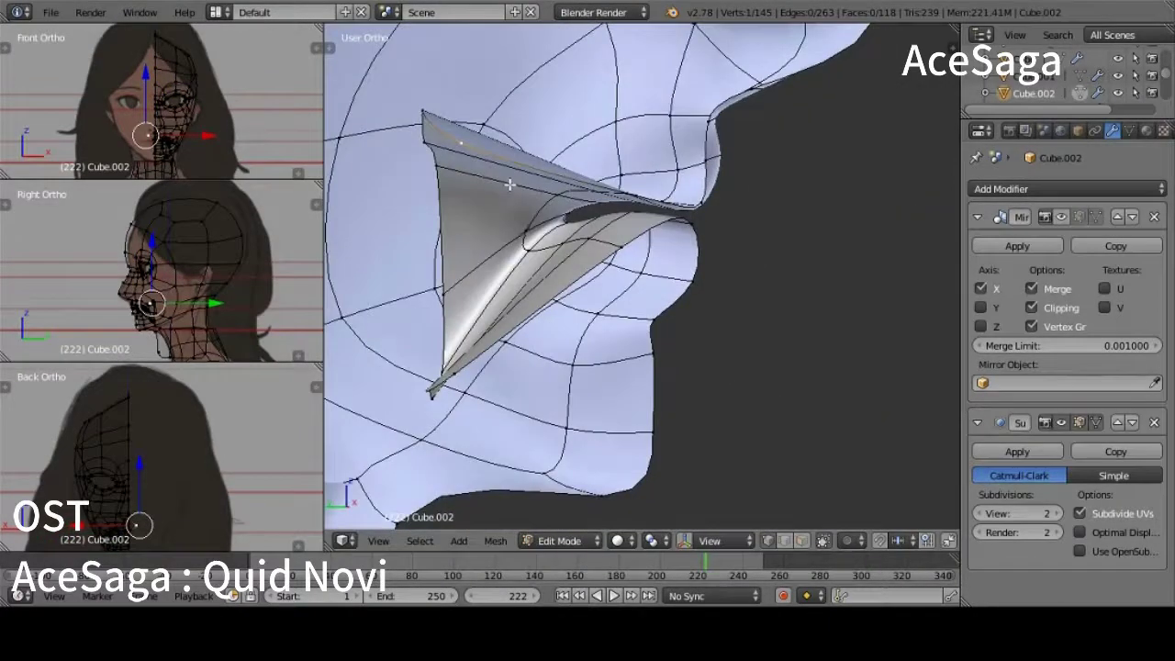
pyautogui.rightClick(629, 262)
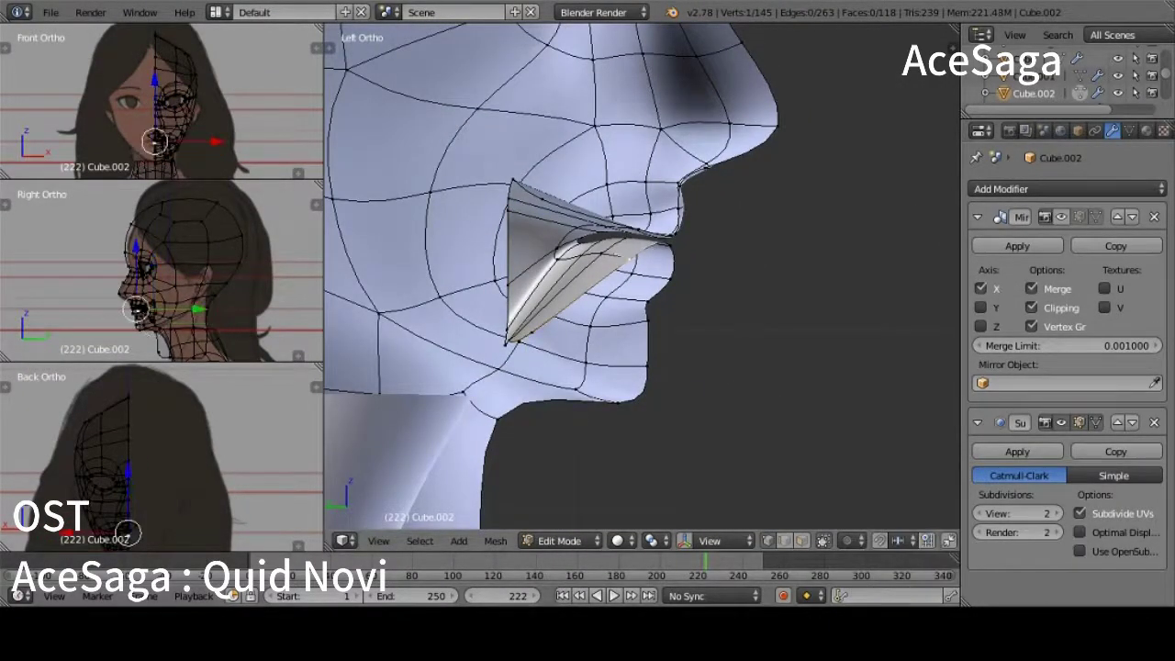
pyautogui.click(680, 183)
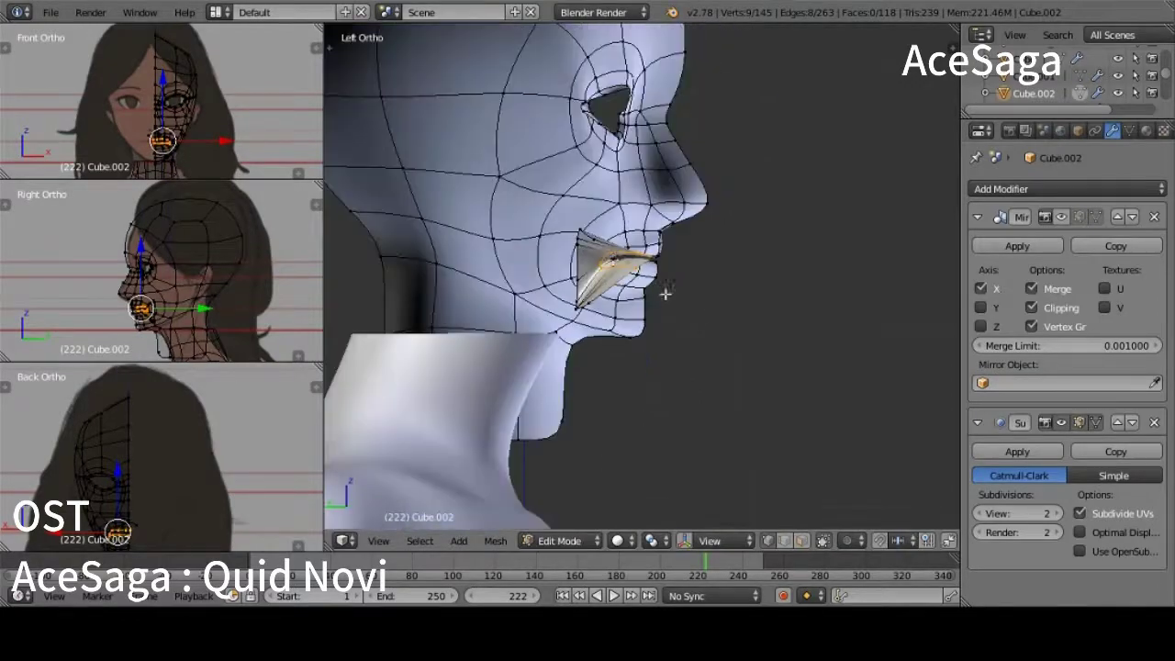
pyautogui.scroll(2, 667, 395)
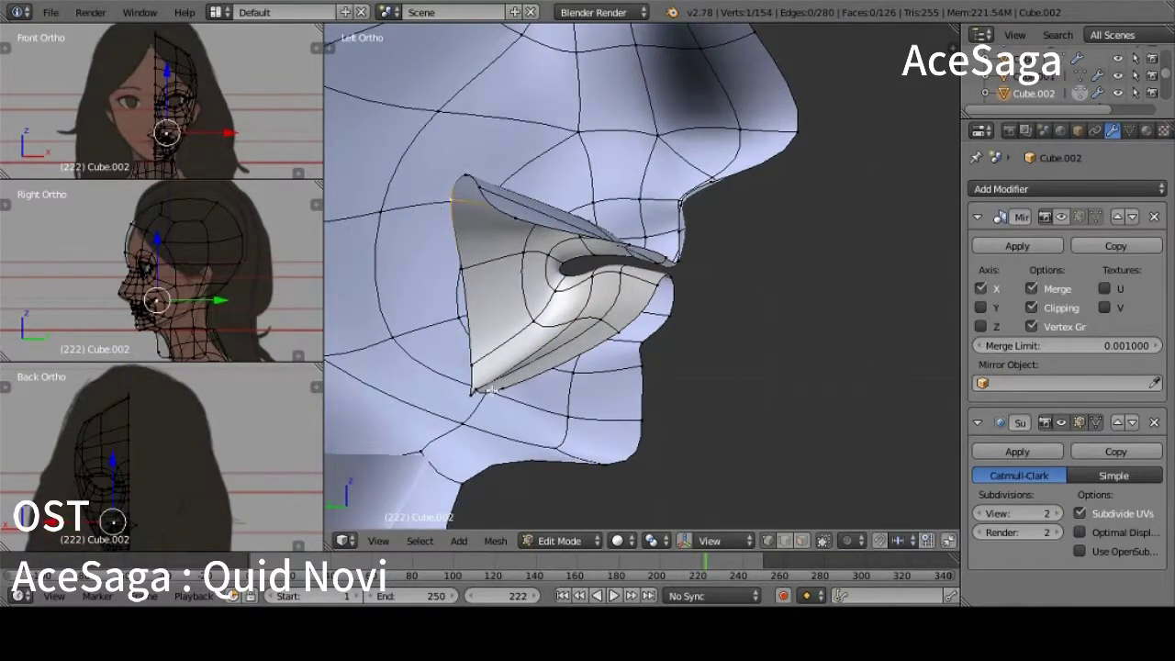
pyautogui.moveTo(491, 390); pyautogui.dragTo(621, 40, button='middle')
pyautogui.press('g')
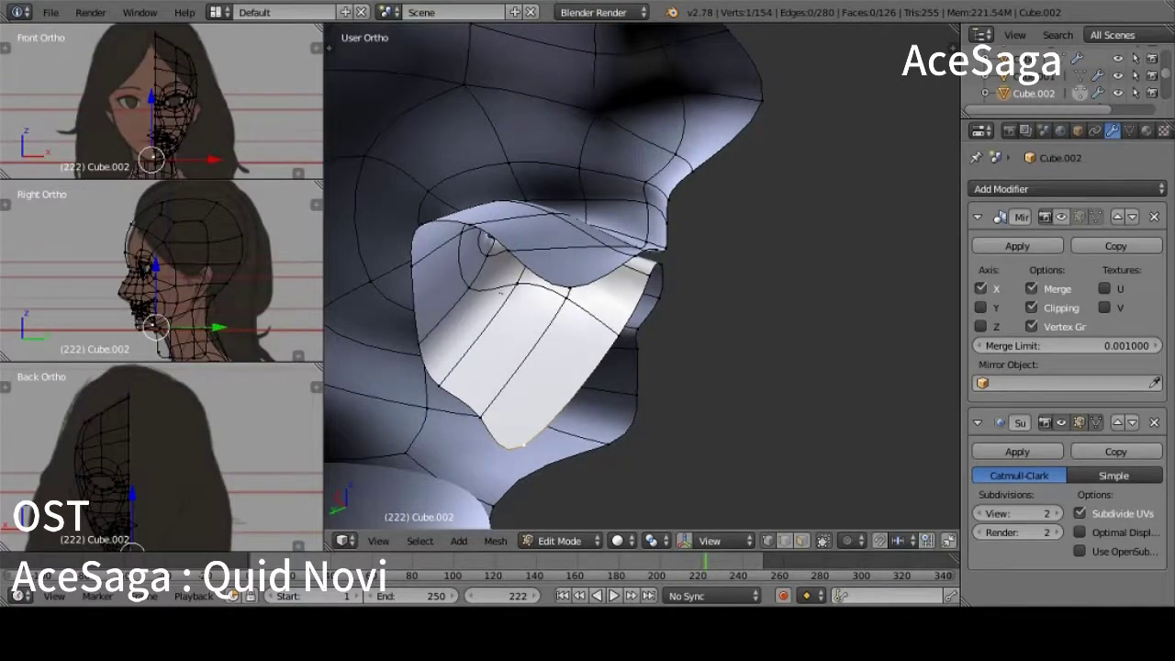
pyautogui.moveTo(500, 291)
pyautogui.mouseDown(button='middle')
pyautogui.moveTo(564, 316)
pyautogui.moveTo(534, 346)
pyautogui.mouseUp(button='middle')
pyautogui.moveTo(583, 458); pyautogui.dragTo(626, 216, button='middle')
pyautogui.press('g')
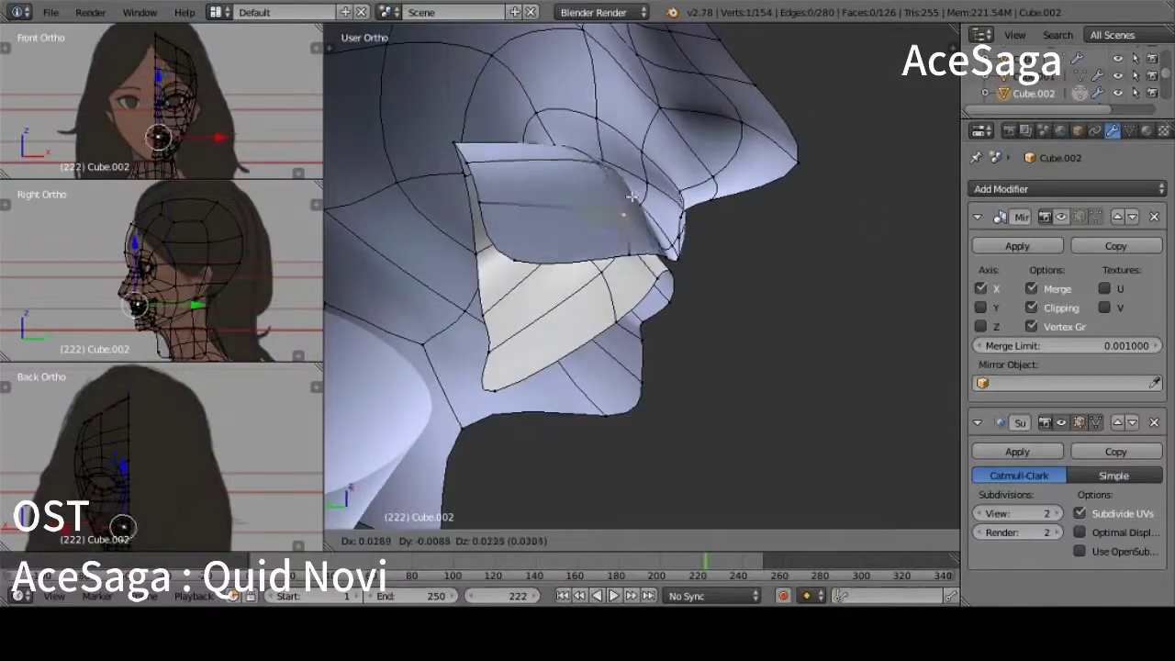
pyautogui.press('z')
pyautogui.moveTo(732, 174)
pyautogui.mouseDown(button='middle')
pyautogui.moveTo(713, 349)
pyautogui.moveTo(748, 199)
pyautogui.moveTo(725, 328)
pyautogui.moveTo(658, 459)
pyautogui.moveTo(582, 386)
pyautogui.moveTo(475, 370)
pyautogui.moveTo(732, 355)
pyautogui.moveTo(766, 307)
pyautogui.mouseUp(button='middle')
pyautogui.click(713, 357)
pyautogui.keyDown('alt'); pyautogui.rightClick(766, 308); pyautogui.keyUp('alt')
# Step: Turn on the subdivision display in edit mode and dissolve the extra edge loop around the mouth
pyautogui.click(641, 230)
pyautogui.press('z')
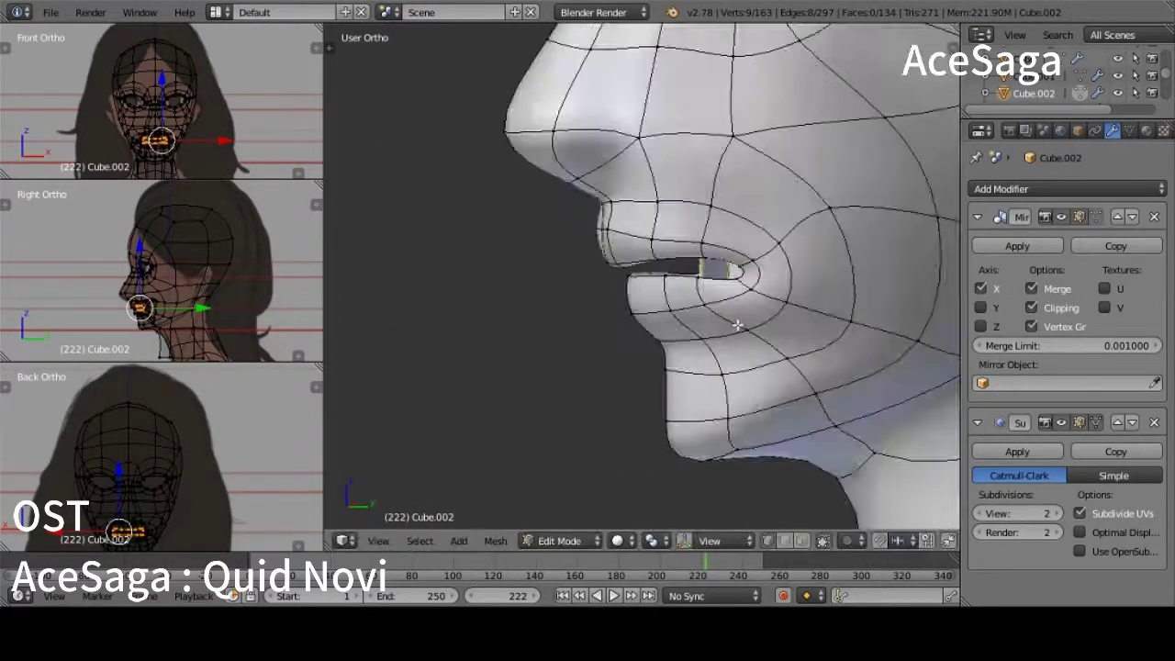
pyautogui.press('KP_1')
pyautogui.press('KP_3')
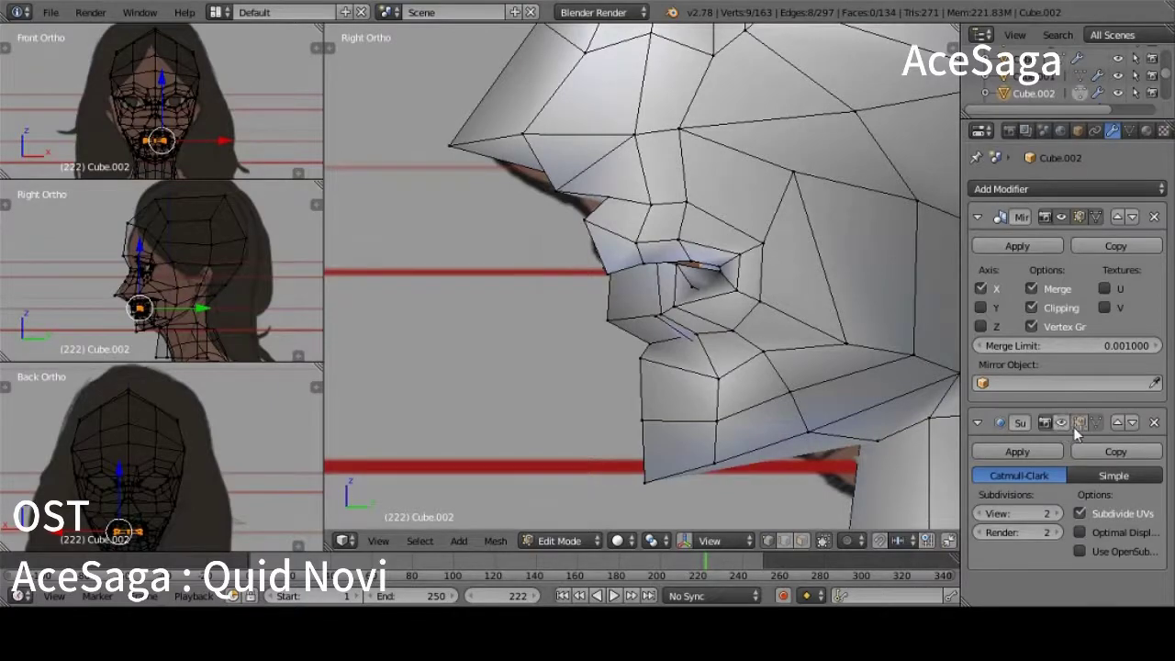
pyautogui.click(1079, 423)
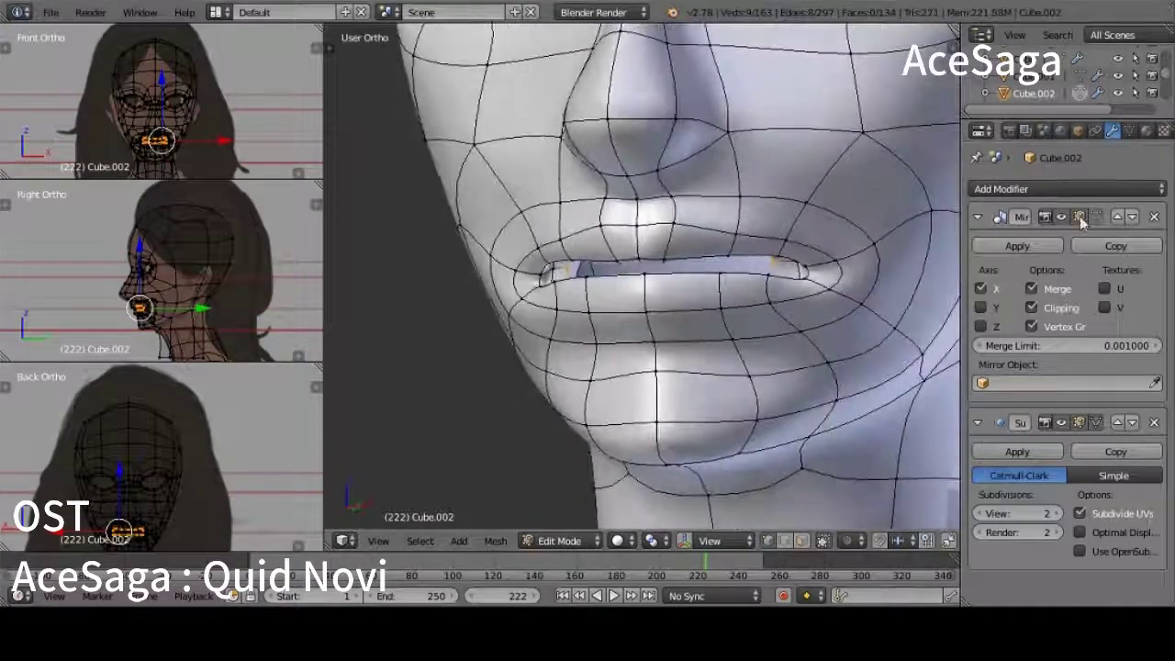
pyautogui.press('KP_3')
pyautogui.press('x')
pyautogui.click(831, 352)
# Step: Move a single lip vertex to refine the inner lip shape
pyautogui.moveTo(805, 325); pyautogui.dragTo(563, 244, button='middle')
pyautogui.rightClick(563, 244)
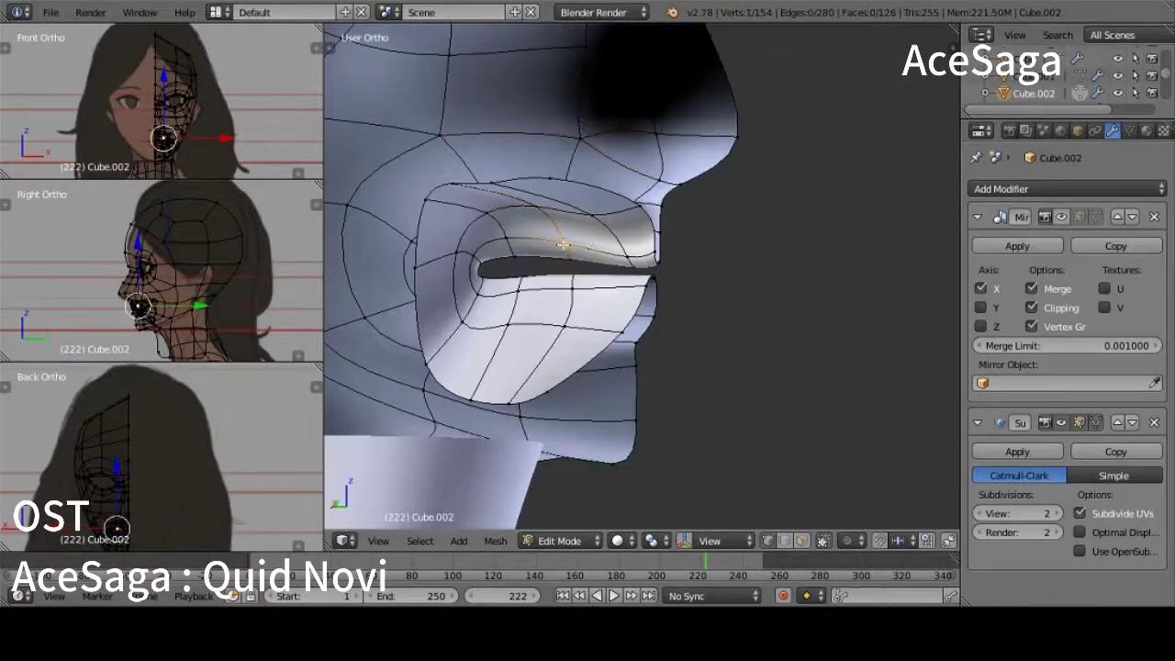
pyautogui.moveTo(484, 290)
pyautogui.mouseDown(button='middle')
pyautogui.moveTo(589, 362)
pyautogui.moveTo(484, 265)
pyautogui.mouseUp(button='middle')
pyautogui.press('g')
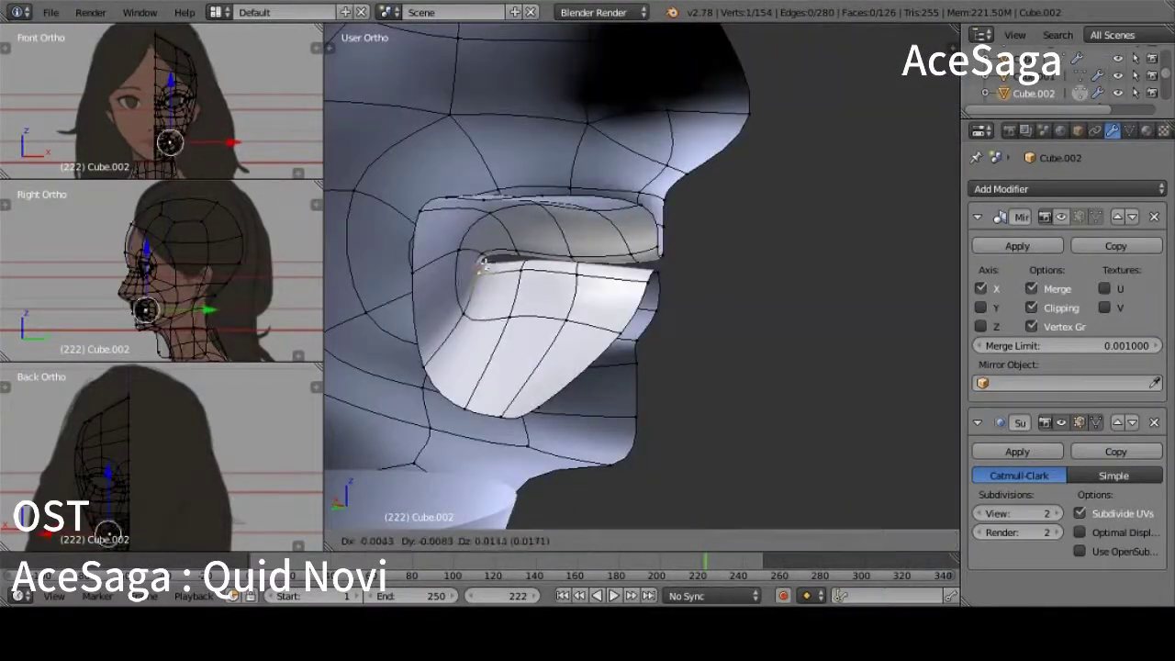
pyautogui.moveTo(586, 286)
pyautogui.mouseDown(button='middle')
pyautogui.moveTo(716, 286)
pyautogui.moveTo(443, 247)
pyautogui.moveTo(691, 320)
pyautogui.mouseUp(button='middle')
pyautogui.press('z')
pyautogui.press('g')
pyautogui.click(690, 319)
pyautogui.press('z')
pyautogui.moveTo(577, 325)
pyautogui.mouseDown(button='middle')
pyautogui.moveTo(624, 248)
pyautogui.moveTo(564, 234)
pyautogui.moveTo(695, 262)
pyautogui.moveTo(625, 294)
pyautogui.moveTo(577, 341)
pyautogui.moveTo(506, 248)
pyautogui.moveTo(829, 349)
pyautogui.moveTo(627, 303)
pyautogui.mouseUp(button='middle')
pyautogui.press('z')
pyautogui.press('z')
pyautogui.press('x')
pyautogui.press('Escape')
# Step: Push two lower-lip vertices back along Y, then review the whole head
pyautogui.press('z')
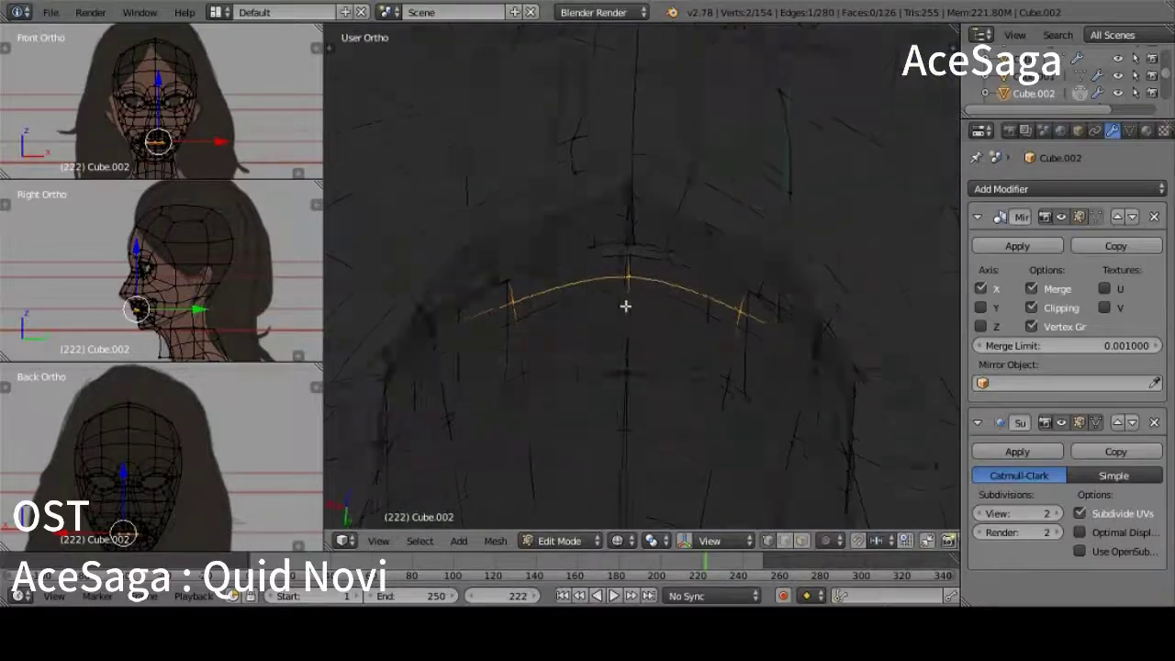
pyautogui.rightClick(606, 226)
pyautogui.moveTo(606, 226)
pyautogui.mouseDown(button='middle')
pyautogui.moveTo(735, 275)
pyautogui.moveTo(787, 244)
pyautogui.moveTo(845, 260)
pyautogui.moveTo(829, 220)
pyautogui.moveTo(930, 294)
pyautogui.moveTo(734, 303)
pyautogui.moveTo(481, 338)
pyautogui.moveTo(597, 276)
pyautogui.moveTo(716, 184)
pyautogui.mouseUp(button='middle')
pyautogui.keyDown('shift'); pyautogui.rightClick(691, 244); pyautogui.keyUp('shift')
pyautogui.press('z')
pyautogui.press('z')
pyautogui.press('z')
pyautogui.press('g')
pyautogui.press('Escape')
pyautogui.press('z')
pyautogui.press('z')
pyautogui.press('g')
pyautogui.press('y')
pyautogui.click(930, 294)
pyautogui.press('Tab')
pyautogui.press('Tab')
pyautogui.press('KP_1')
# Step: Raise the brow vertices, checking their height from a side view
pyautogui.press('g')
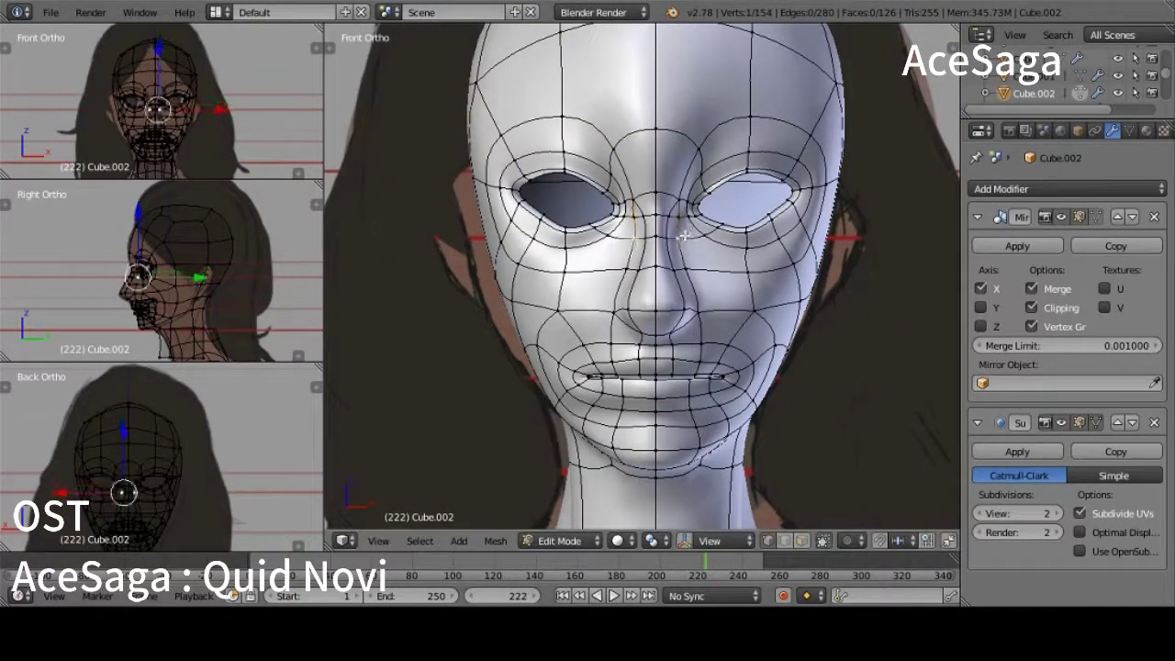
pyautogui.press('Tab')
pyautogui.moveTo(684, 236)
pyautogui.mouseDown(button='middle')
pyautogui.moveTo(716, 238)
pyautogui.moveTo(729, 159)
pyautogui.mouseUp(button='middle')
pyautogui.press('Tab')
pyautogui.press('g')
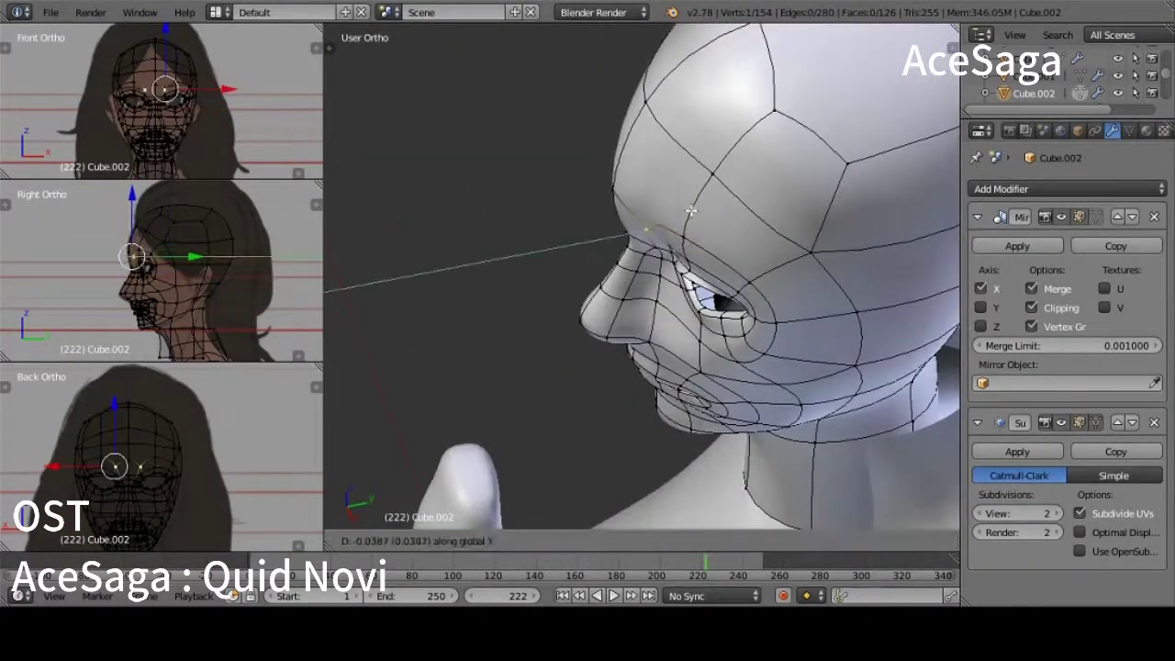
pyautogui.click(691, 211)
pyautogui.moveTo(691, 211); pyautogui.dragTo(830, 329, button='middle')
# Step: Adjust the brow vertices further, checking from low front and three-quarter views
pyautogui.press('g')
pyautogui.moveTo(679, 267)
pyautogui.mouseDown(button='middle')
pyautogui.moveTo(776, 456)
pyautogui.moveTo(934, 198)
pyautogui.mouseUp(button='middle')
pyautogui.press('Tab')
pyautogui.press('Tab')
pyautogui.press('g')
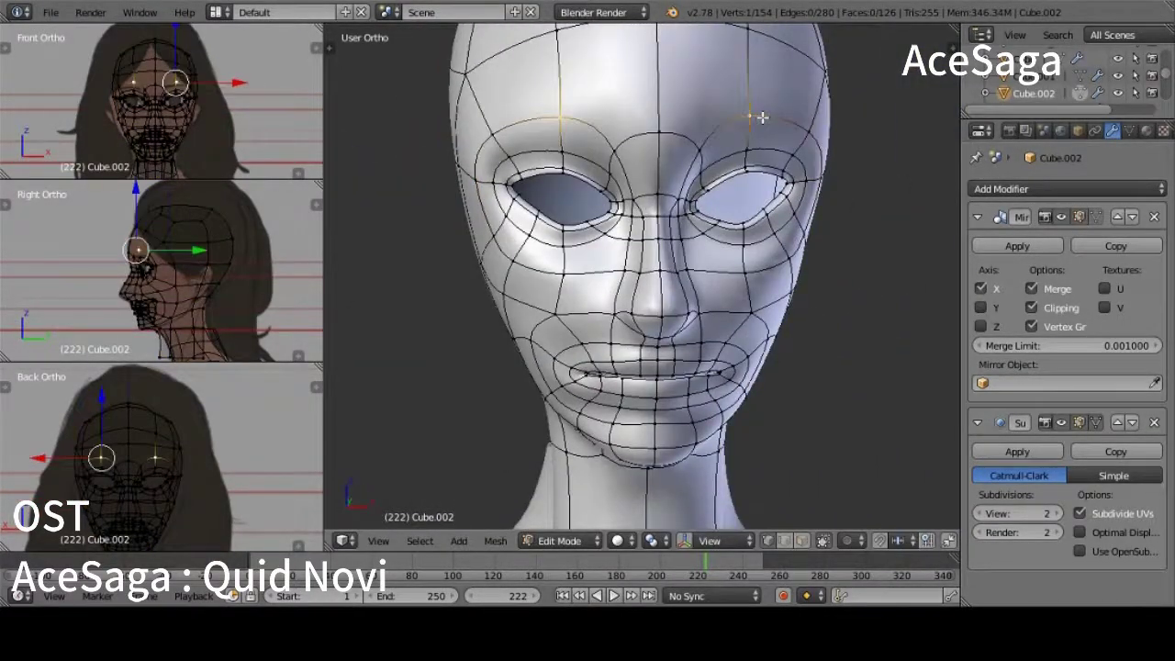
pyautogui.moveTo(762, 117); pyautogui.dragTo(665, 227, button='middle')
pyautogui.moveTo(660, 292)
pyautogui.mouseDown(button='middle')
pyautogui.moveTo(700, 282)
pyautogui.moveTo(695, 296)
pyautogui.moveTo(713, 307)
pyautogui.moveTo(720, 345)
pyautogui.moveTo(707, 418)
pyautogui.mouseUp(button='middle')
# Step: Delete the face under the nose for a nostril hole and tidy its edges
pyautogui.press('x')
pyautogui.click(702, 283)
pyautogui.hotkey('ctrl', 'Tab')
pyautogui.moveTo(736, 373)
pyautogui.mouseDown(button='middle')
pyautogui.moveTo(681, 304)
pyautogui.moveTo(570, 312)
pyautogui.mouseUp(button='middle')
pyautogui.hotkey('ctrl', 'e')
pyautogui.click(670, 310)
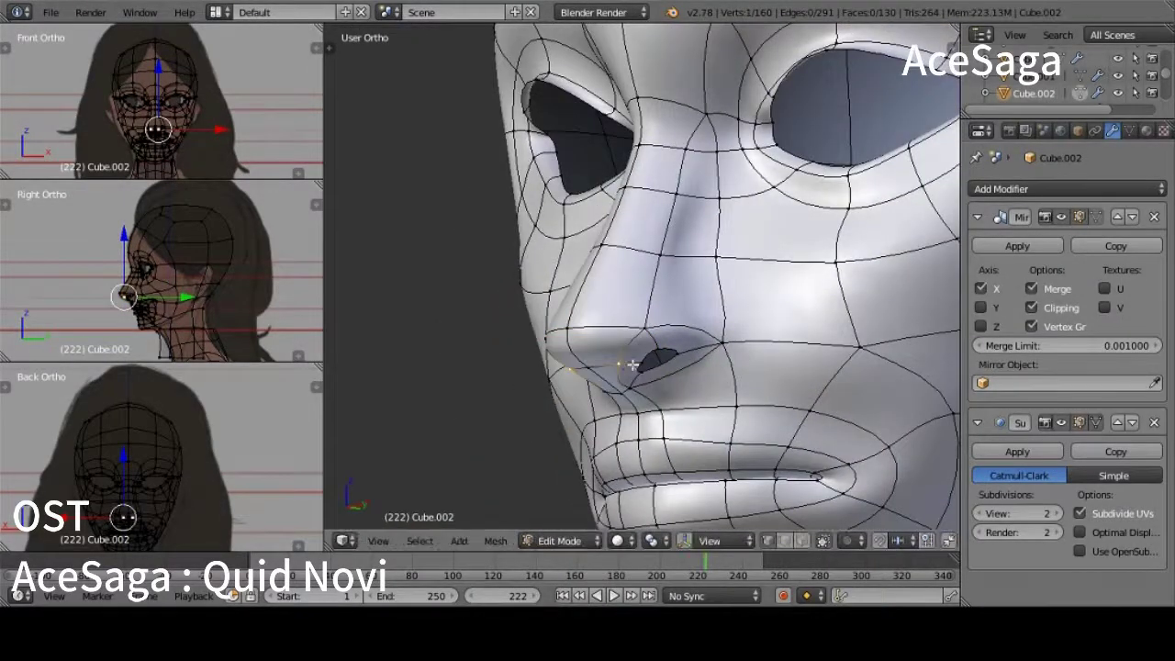
# Step: Reposition a nostril rim vertex seen from a lower side view
pyautogui.moveTo(633, 366)
pyautogui.mouseDown(button='middle')
pyautogui.moveTo(630, 324)
pyautogui.moveTo(675, 297)
pyautogui.moveTo(661, 312)
pyautogui.moveTo(702, 365)
pyautogui.mouseUp(button='middle')
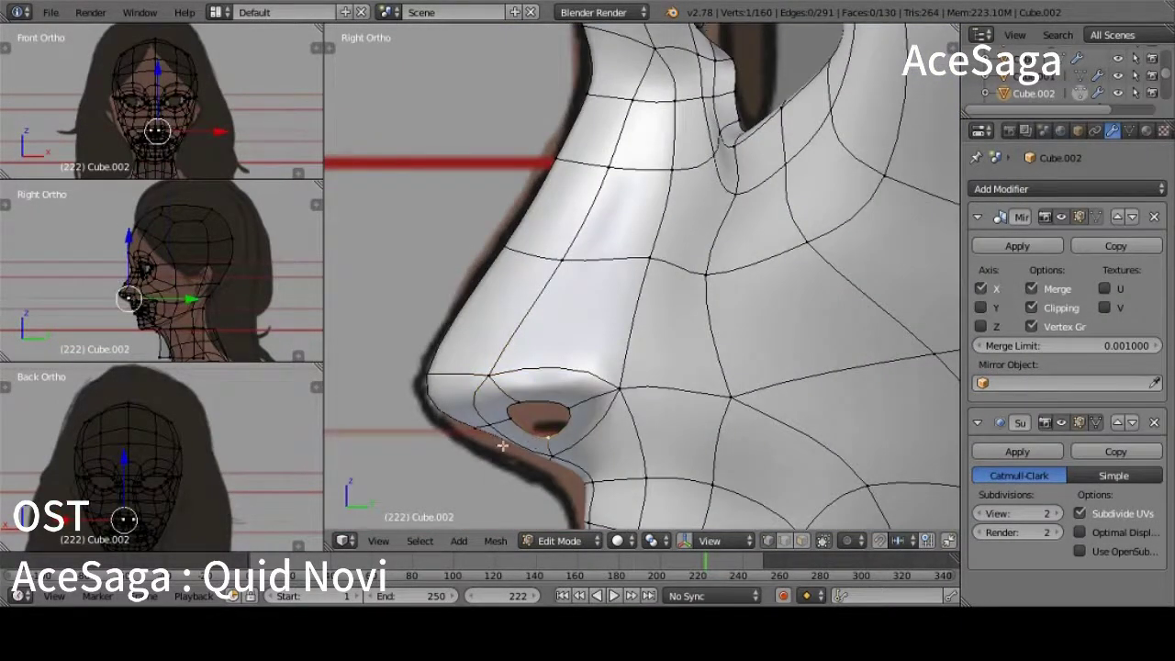
pyautogui.scroll(-1, 582, 481)
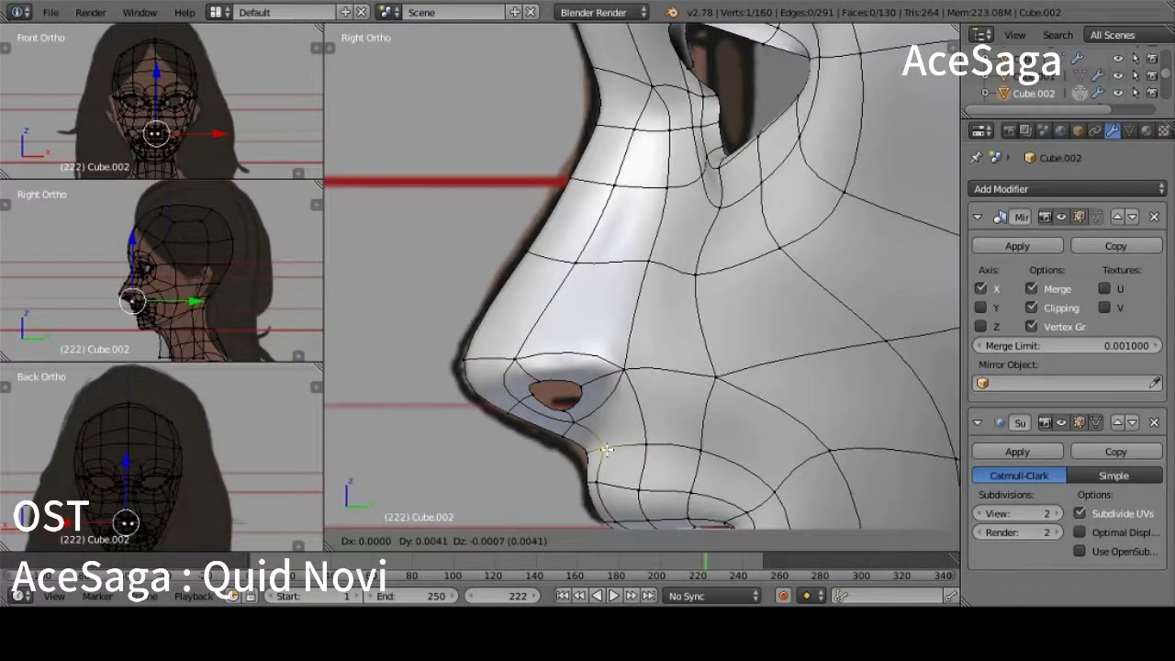
pyautogui.click(627, 415)
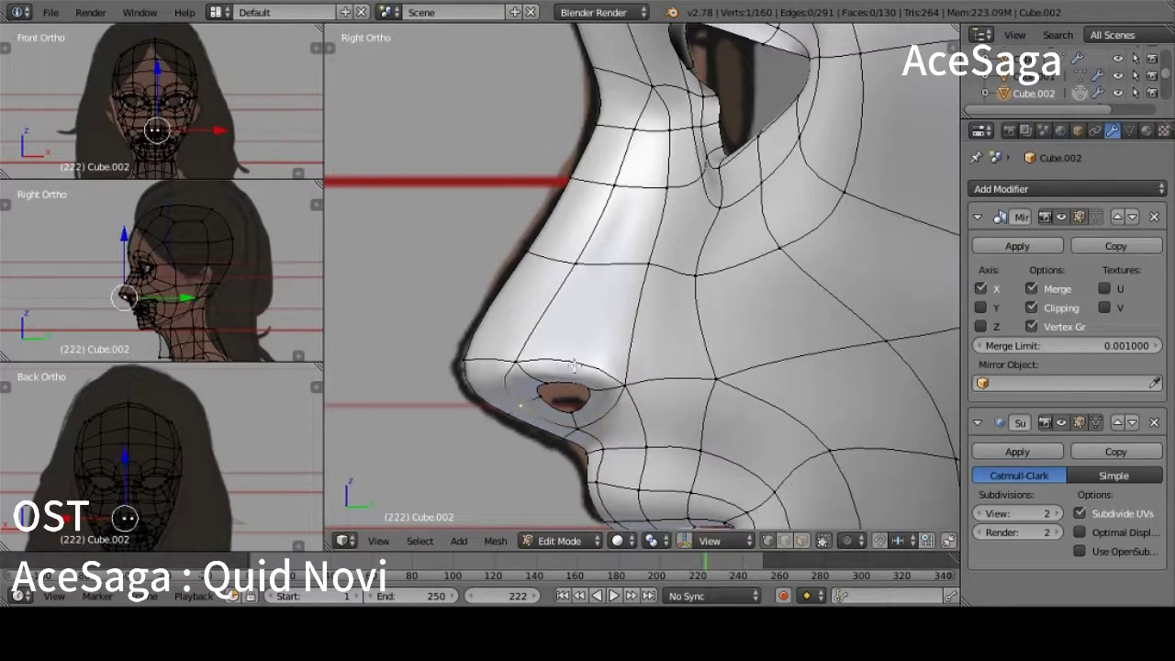
pyautogui.press('KP_1')
pyautogui.moveTo(574, 366); pyautogui.dragTo(687, 375, button='middle')
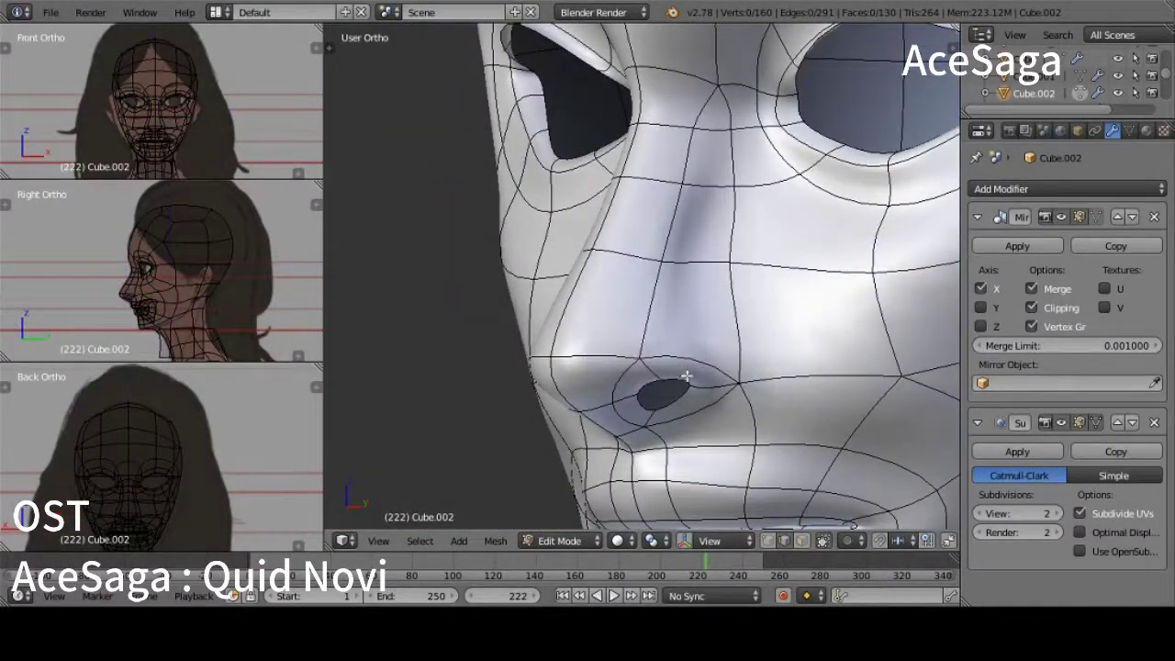
# Step: Knife-cut a new edge up the side of the nose bridge toward the brow
pyautogui.keyDown('alt'); pyautogui.rightClick(735, 246); pyautogui.keyUp('alt')
pyautogui.moveTo(735, 246)
pyautogui.mouseDown(button='middle')
pyautogui.moveTo(751, 175)
pyautogui.moveTo(693, 181)
pyautogui.mouseUp(button='middle')
pyautogui.click(721, 191)
pyautogui.press('Return')
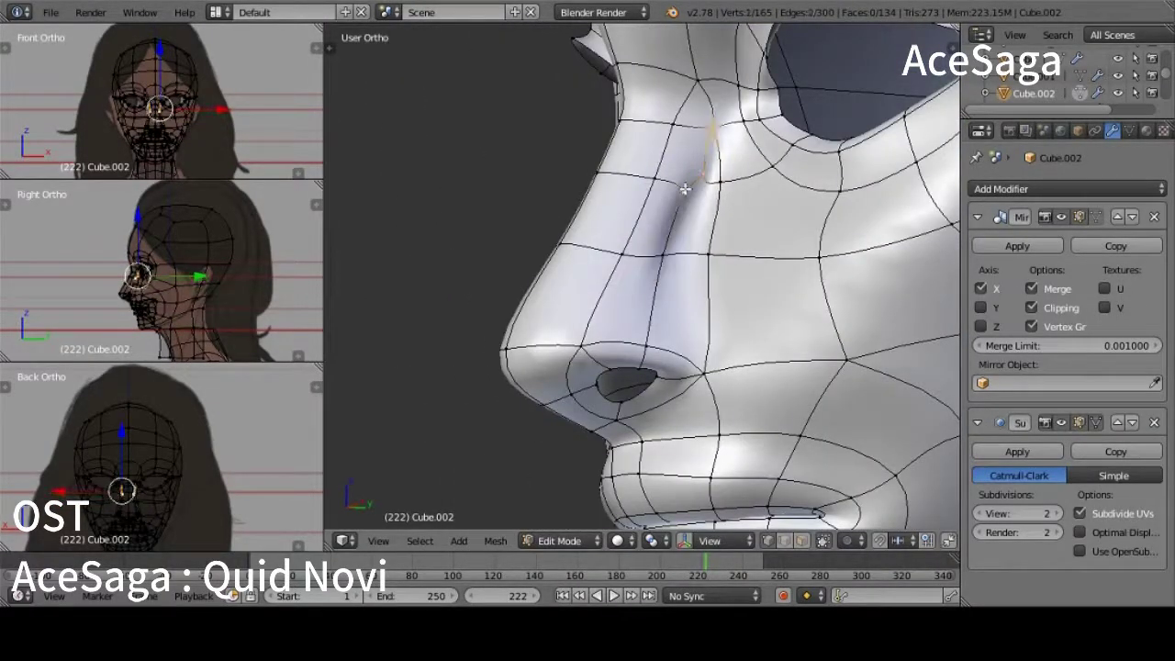
pyautogui.press('k')
pyautogui.click(688, 184)
pyautogui.click(711, 127)
pyautogui.press('Return')
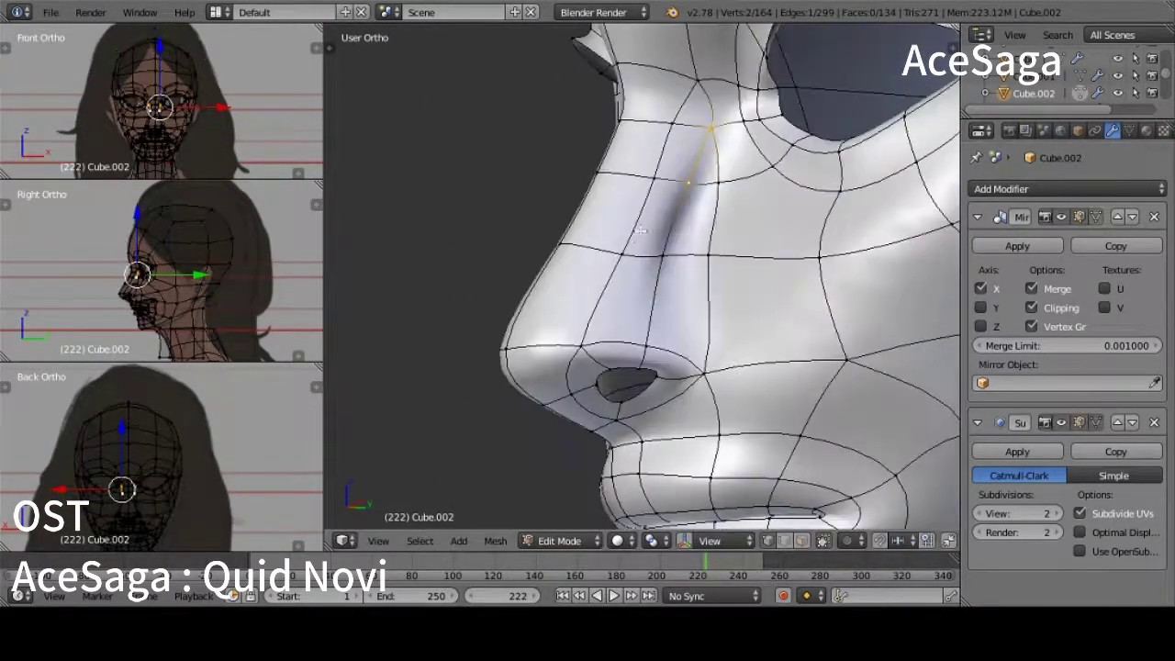
# Step: Move a single vertex on the nose to a new position
pyautogui.moveTo(689, 184)
pyautogui.mouseDown(button='middle')
pyautogui.moveTo(735, 275)
pyautogui.moveTo(781, 266)
pyautogui.moveTo(759, 401)
pyautogui.moveTo(706, 141)
pyautogui.mouseUp(button='middle')
pyautogui.rightClick(753, 303)
pyautogui.press('g')
pyautogui.click(801, 269)
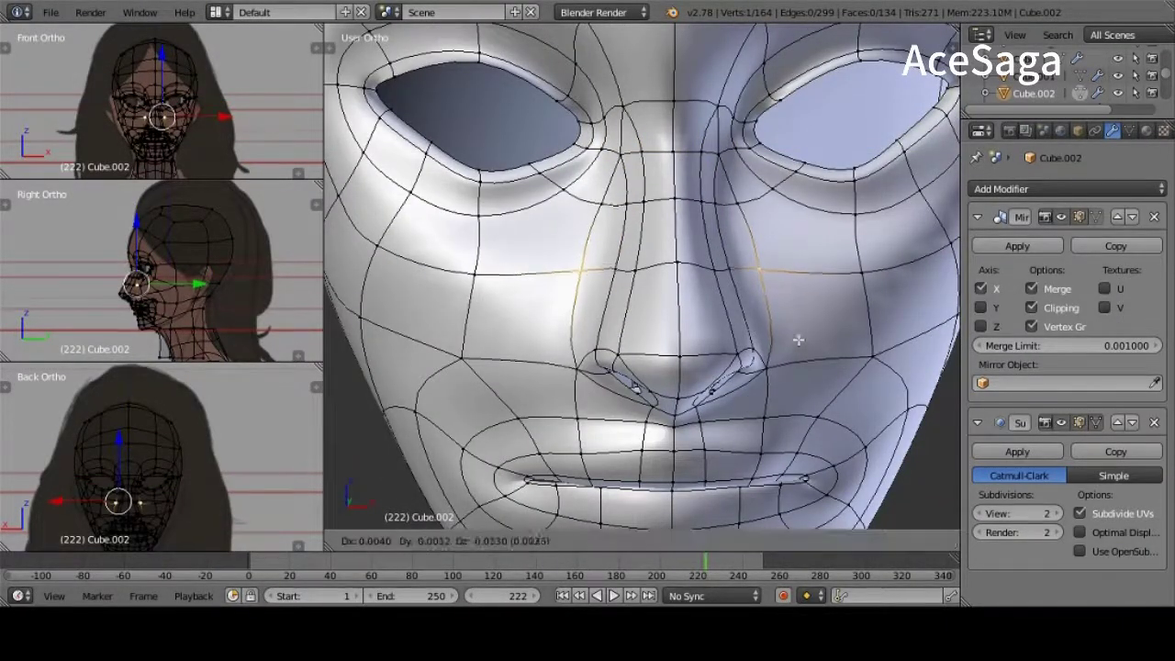
# Step: Slide the selected nose vertices along the X axis, then check the front view
pyautogui.moveTo(846, 277)
pyautogui.mouseDown(button='middle')
pyautogui.moveTo(827, 348)
pyautogui.moveTo(741, 391)
pyautogui.moveTo(559, 437)
pyautogui.moveTo(597, 432)
pyautogui.moveTo(720, 220)
pyautogui.moveTo(677, 276)
pyautogui.mouseUp(button='middle')
pyautogui.press('g')
pyautogui.press('x')
pyautogui.click(862, 365)
pyautogui.press('Tab')
pyautogui.press('Tab')
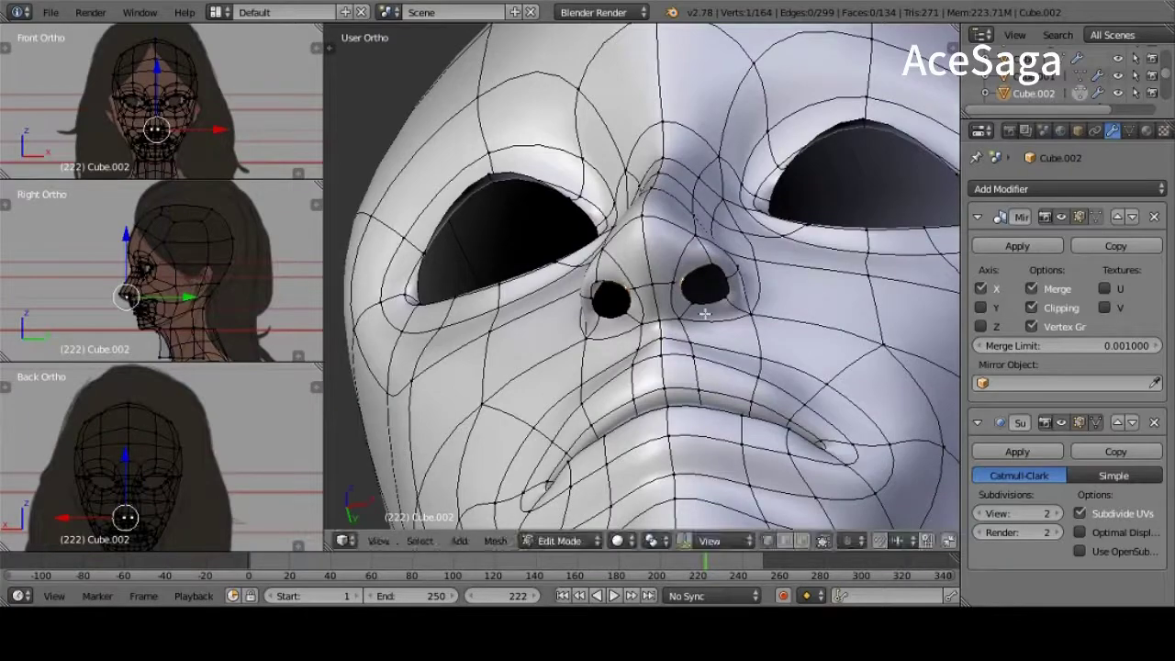
pyautogui.moveTo(723, 306); pyautogui.dragTo(751, 397, button='middle')
pyautogui.press('KP_1')
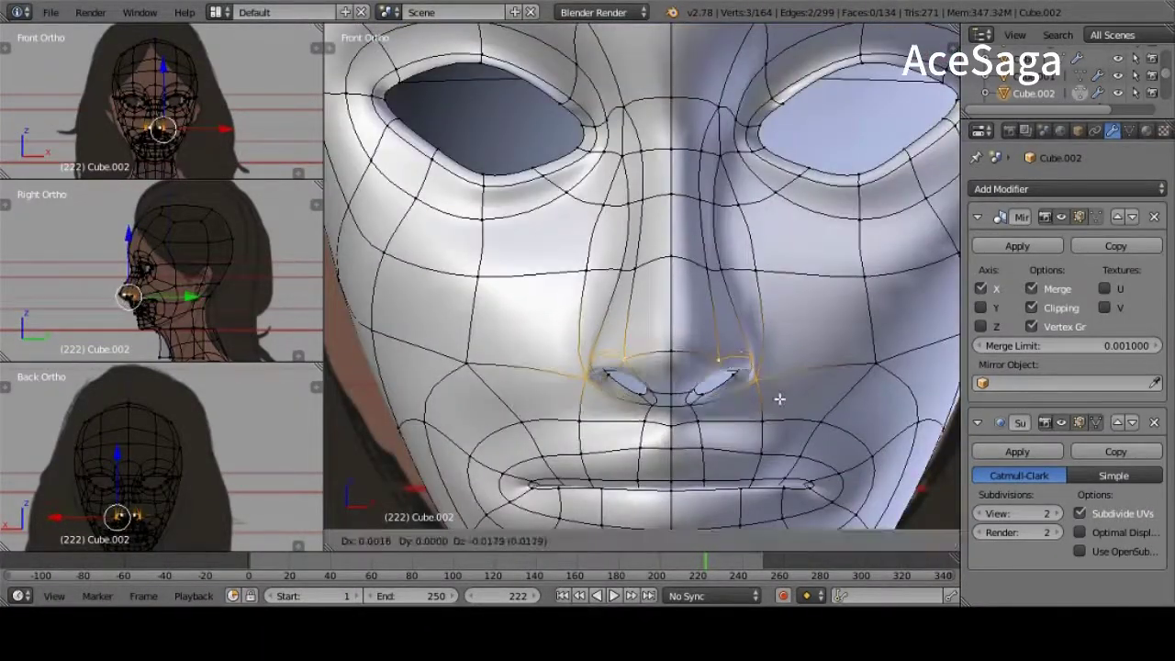
# Step: Select the face under the nose tip and the eye band, checking front and profile views
pyautogui.keyDown('shift'); pyautogui.rightClick(689, 402); pyautogui.keyUp('shift')
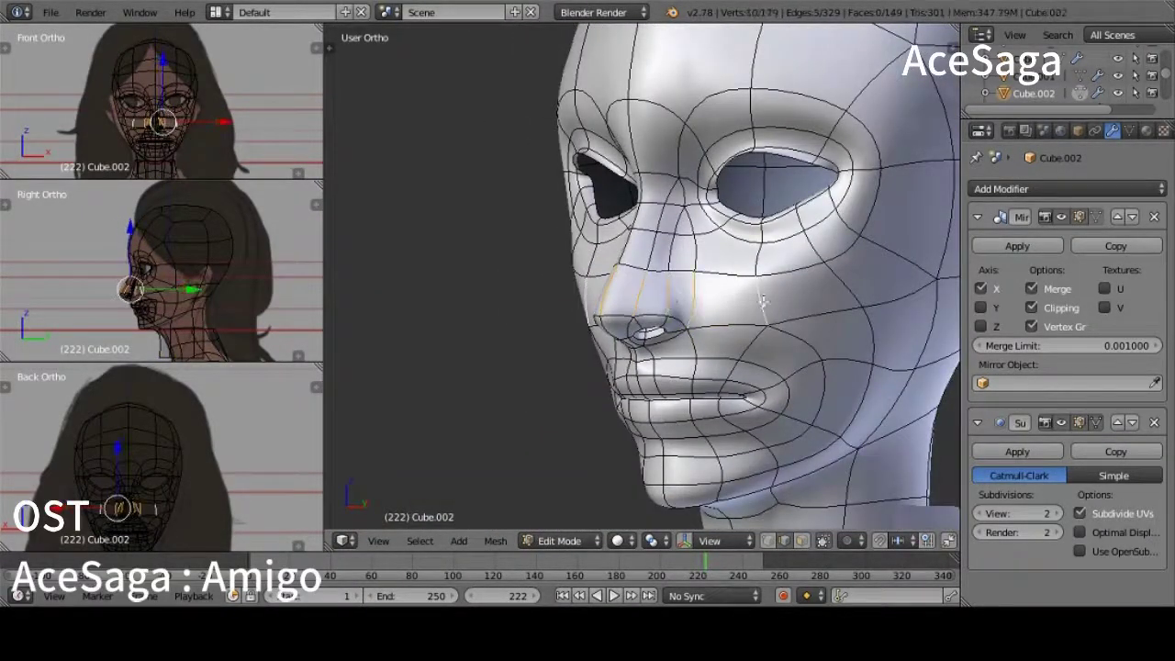
pyautogui.moveTo(866, 307); pyautogui.dragTo(812, 313, button='middle')
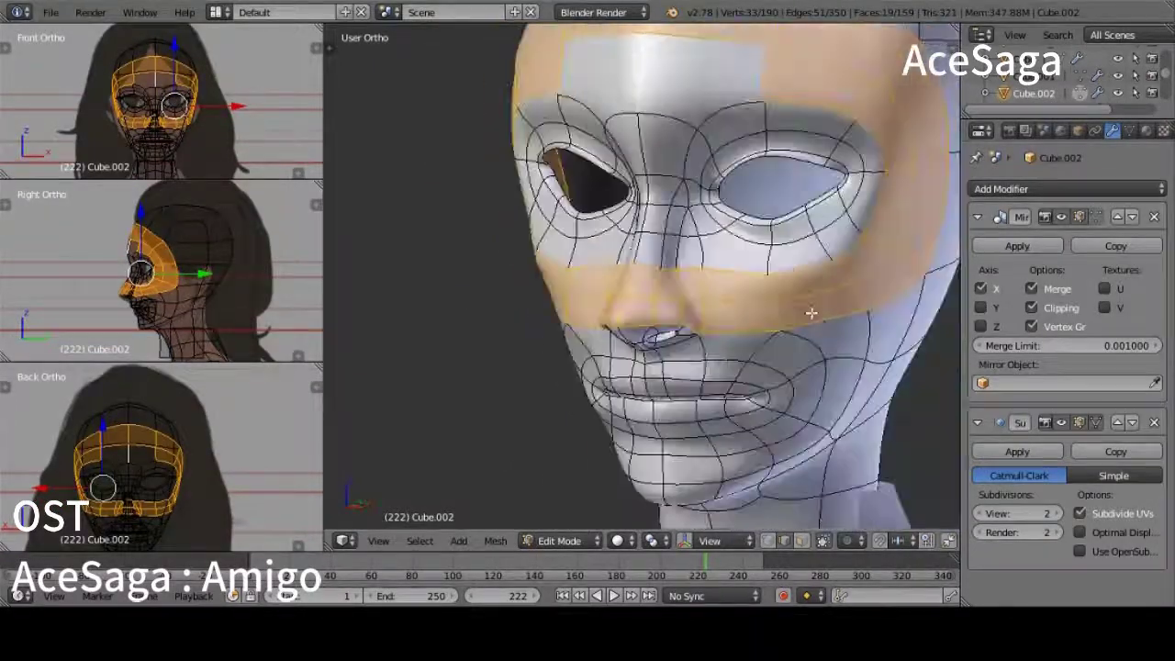
pyautogui.moveTo(626, 265)
pyautogui.mouseDown(button='middle')
pyautogui.moveTo(826, 285)
pyautogui.moveTo(813, 380)
pyautogui.mouseUp(button='middle')
pyautogui.press('KP_1')
pyautogui.moveTo(866, 336); pyautogui.dragTo(738, 353, button='middle')
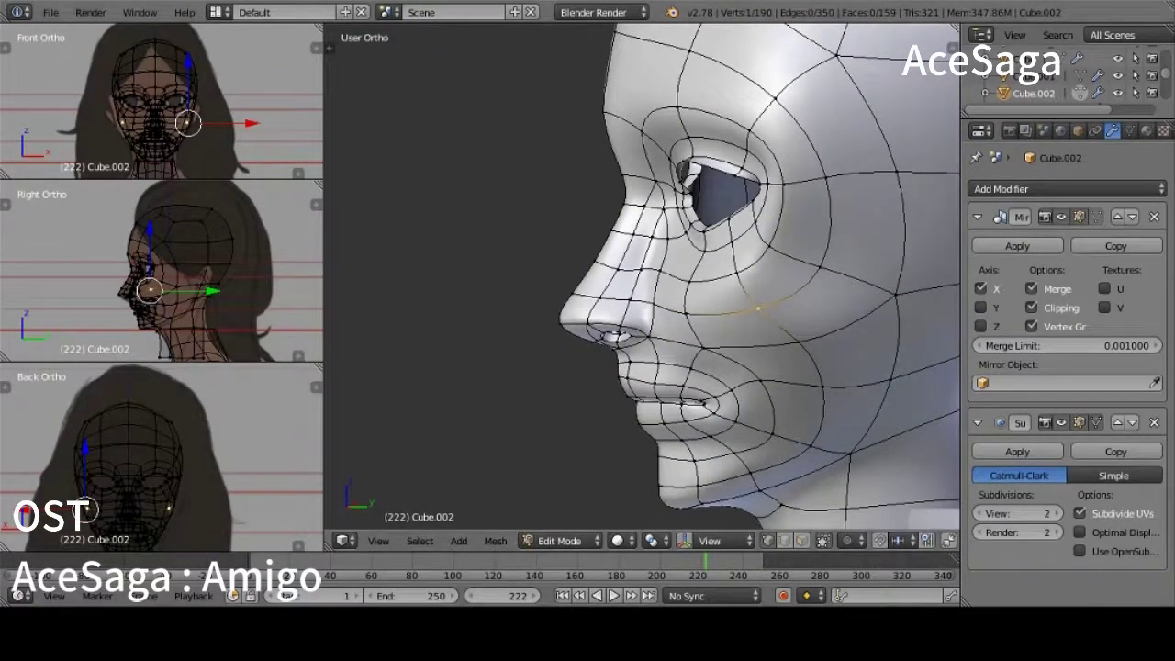
pyautogui.press('KP_3')
pyautogui.scroll(2, 638, 115)
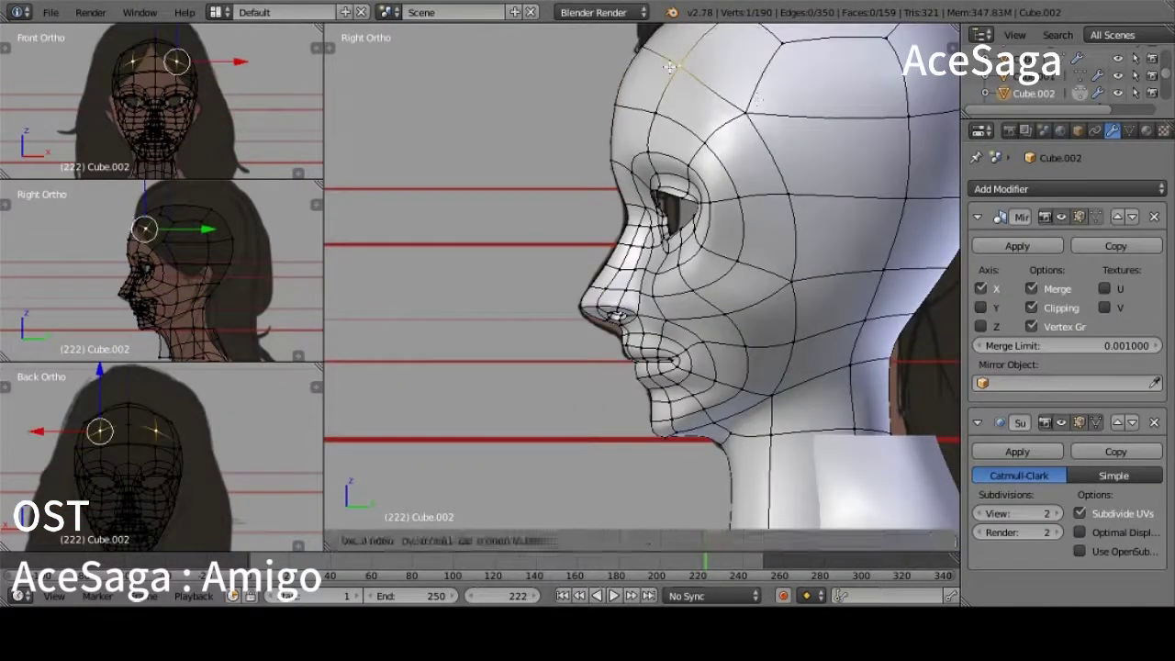
pyautogui.moveTo(638, 115)
pyautogui.mouseDown(button='middle')
pyautogui.moveTo(670, 298)
pyautogui.moveTo(848, 304)
pyautogui.moveTo(527, 312)
pyautogui.moveTo(746, 234)
pyautogui.mouseUp(button='middle')
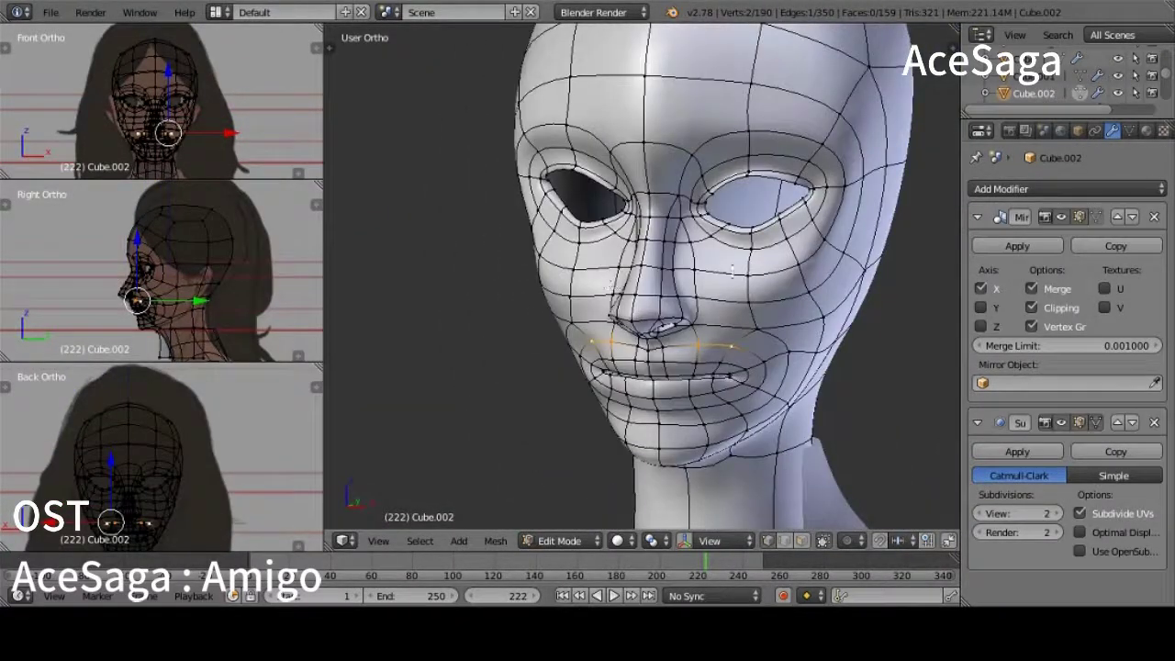
# Step: Knife-cut vertical edges down both cheeks and begin moving a vertex near the mouth
pyautogui.press('k')
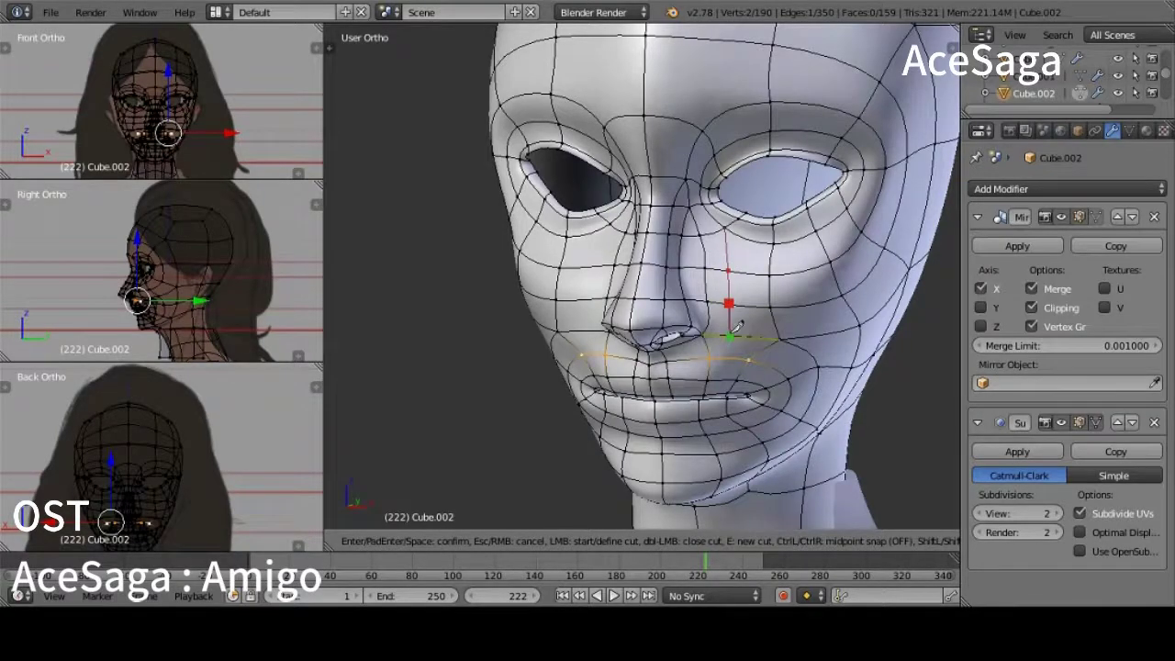
pyautogui.press('Return')
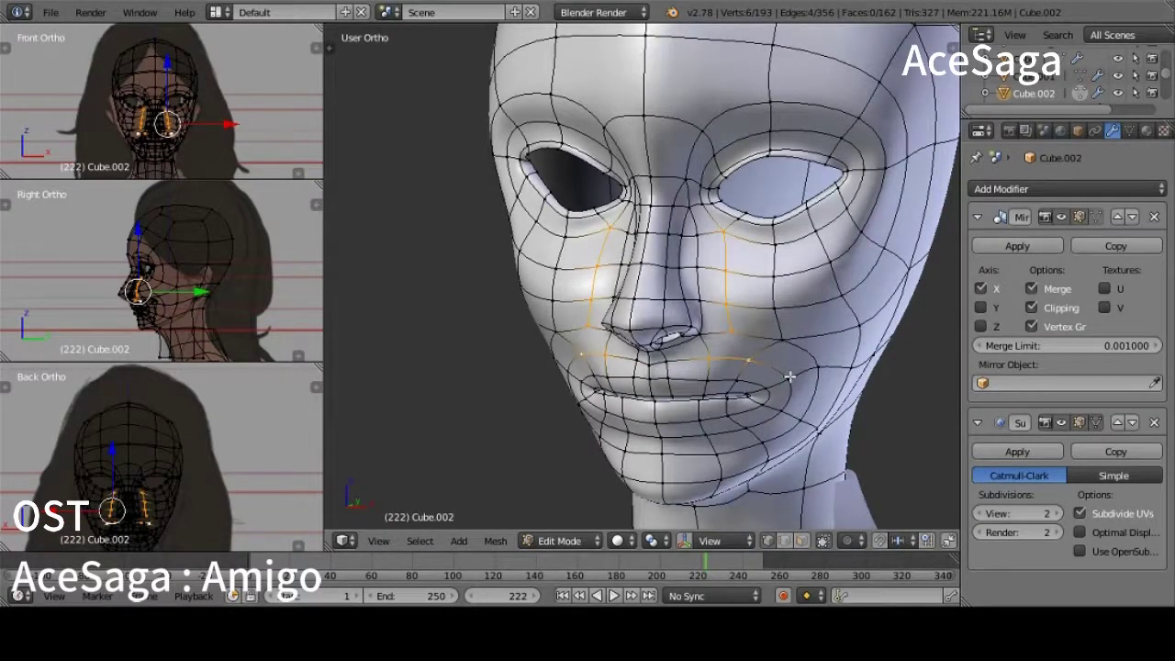
pyautogui.rightClick(751, 359)
pyautogui.moveTo(751, 358); pyautogui.dragTo(716, 378, button='middle')
pyautogui.press('g')
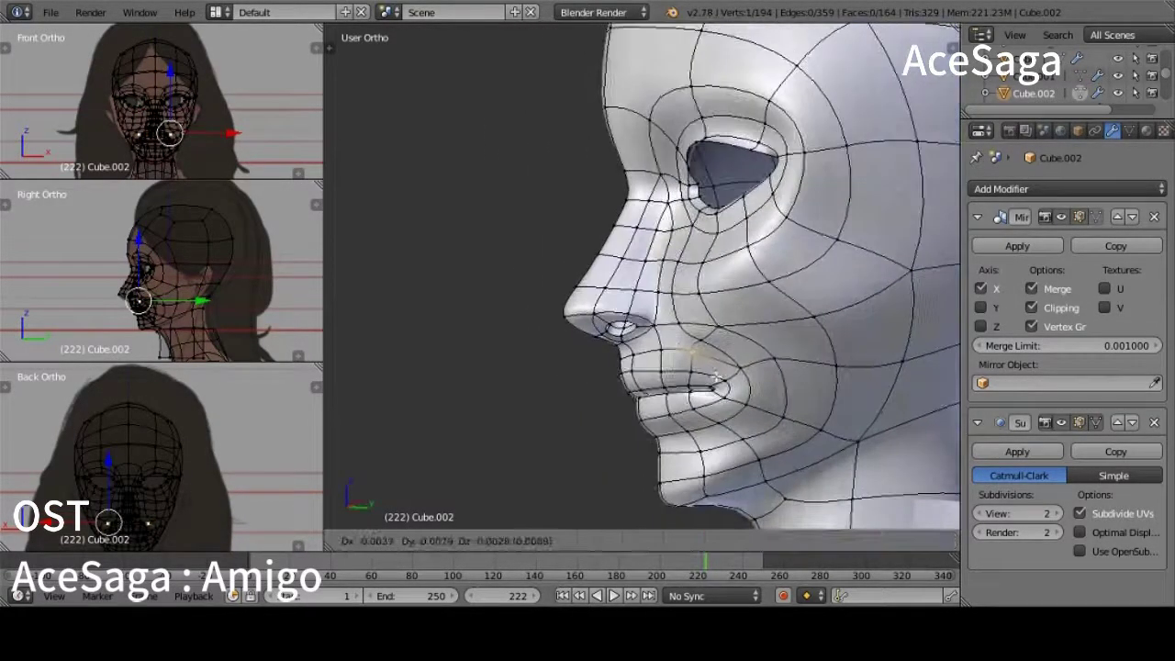
# Step: In right-side view with X-ray on, select and nudge the upper-lip edge loop
pyautogui.press('KP_3')
pyautogui.scroll(3, 624, 449)
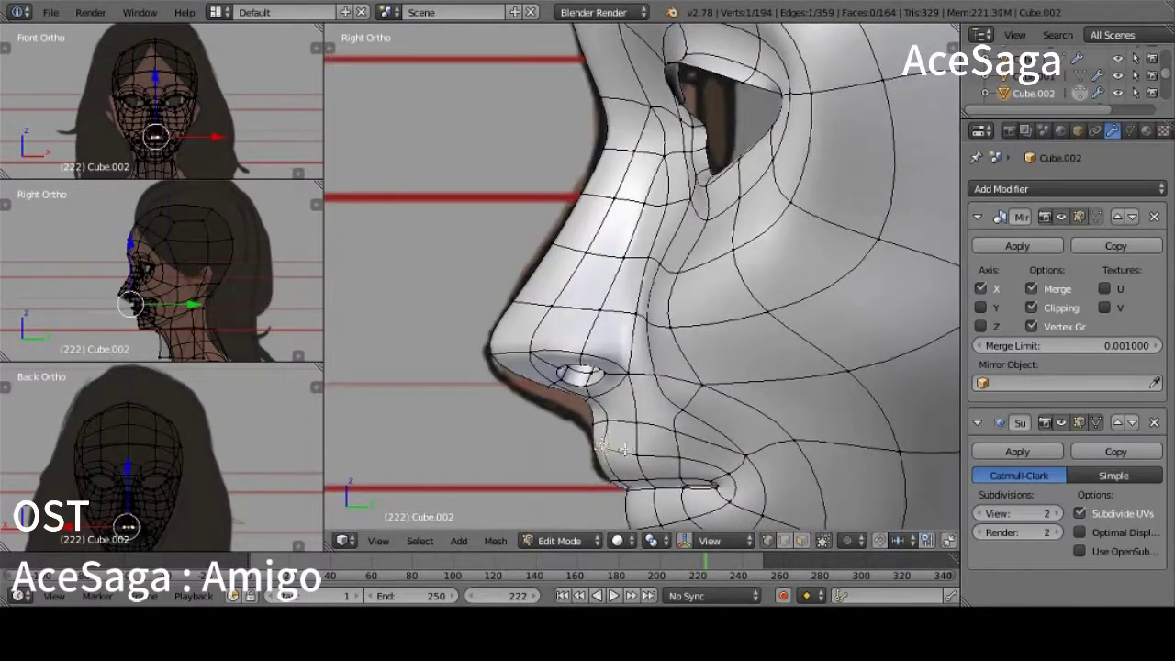
pyautogui.hotkey('ctrl', 'z')
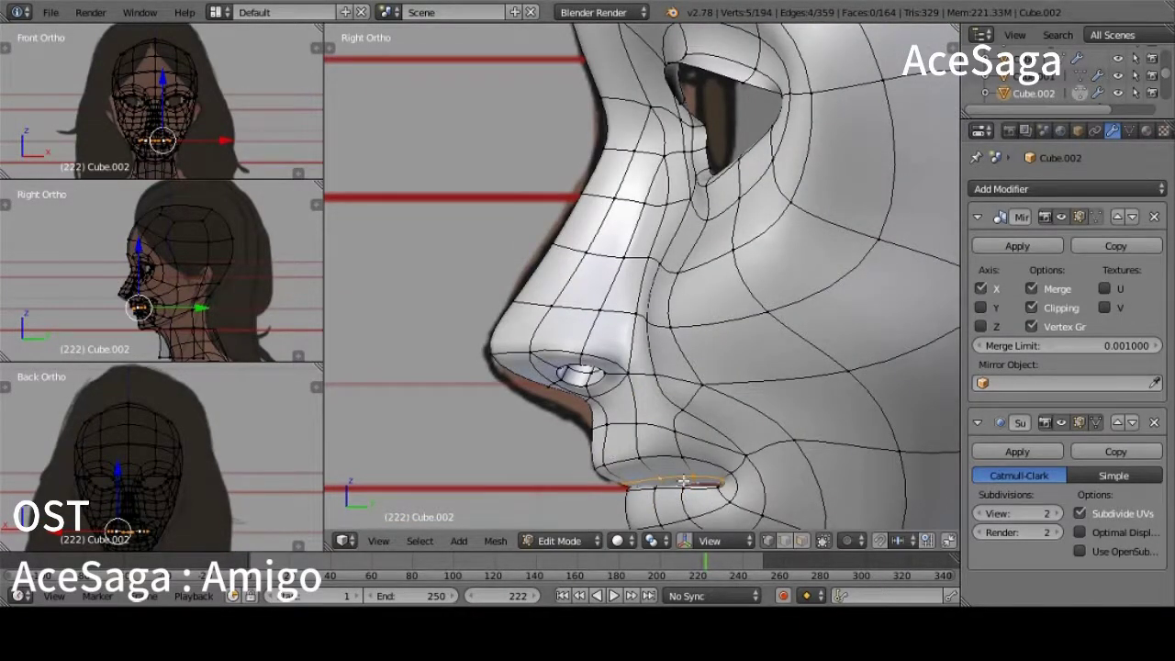
pyautogui.hotkey('alt', 'z')
pyautogui.keyDown('alt'); pyautogui.rightClick(698, 485); pyautogui.keyUp('alt')
pyautogui.scroll(-2, 698, 477)
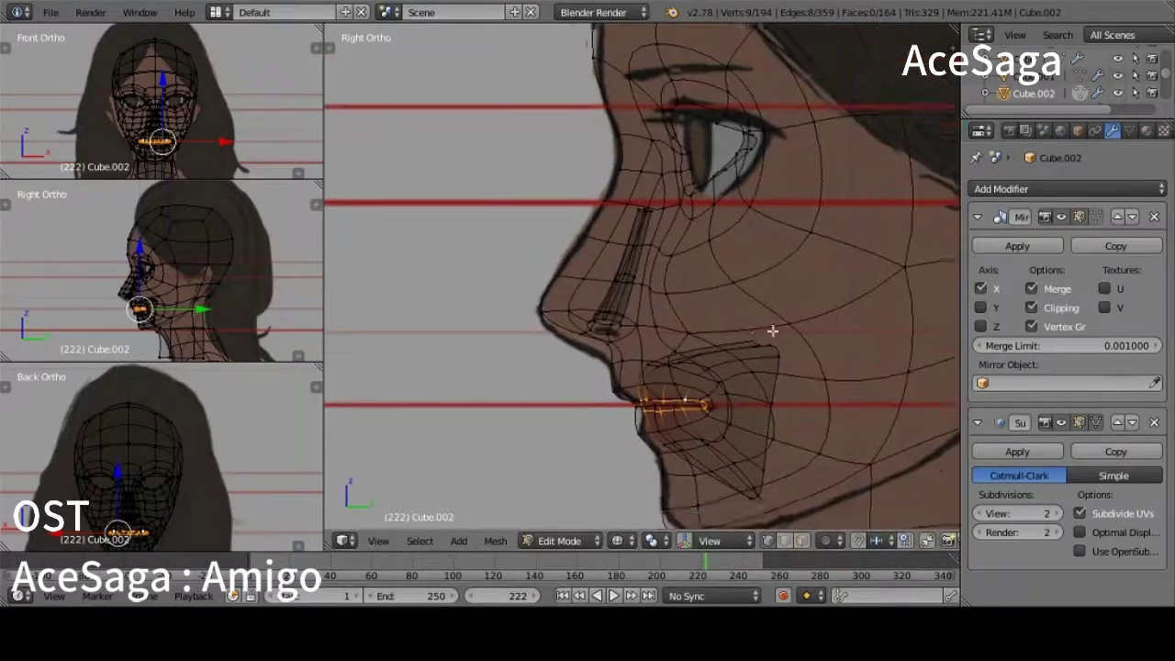
pyautogui.scroll(5, 715, 351)
# Step: Undo the lip change, move the mouth-corner vertex and recheck with X-ray
pyautogui.hotkey('ctrl', 'z')
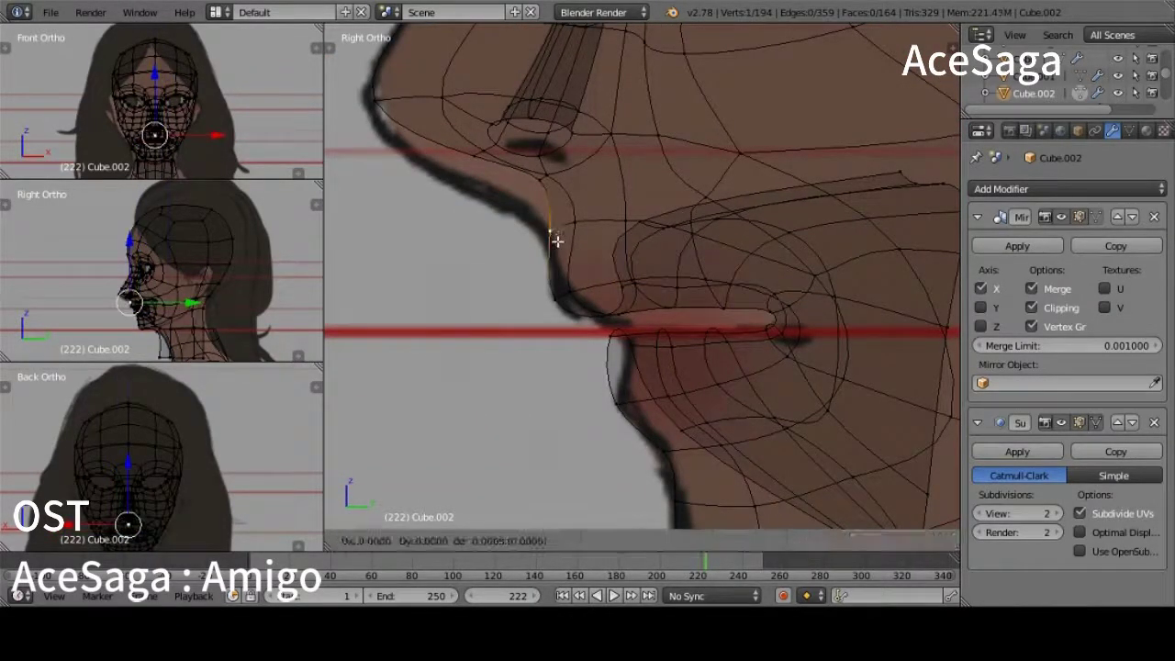
pyautogui.hotkey('alt', 'z')
pyautogui.rightClick(760, 315)
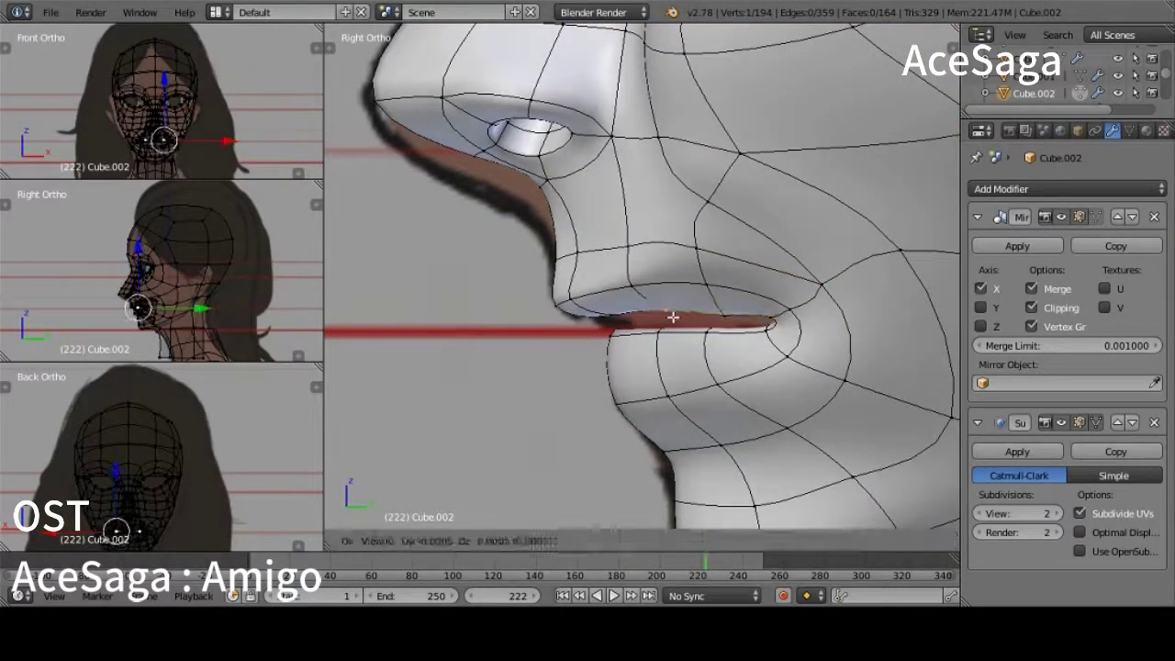
pyautogui.click(673, 319)
pyautogui.hotkey('alt', 'z')
pyautogui.hotkey('alt', 'z')
pyautogui.moveTo(647, 335)
pyautogui.mouseDown(button='middle')
pyautogui.moveTo(718, 65)
pyautogui.moveTo(780, 275)
pyautogui.mouseUp(button='middle')
# Step: Move the mouth-corner vertex in right profile, then select the lip loop in X-ray
pyautogui.rightClick(780, 275)
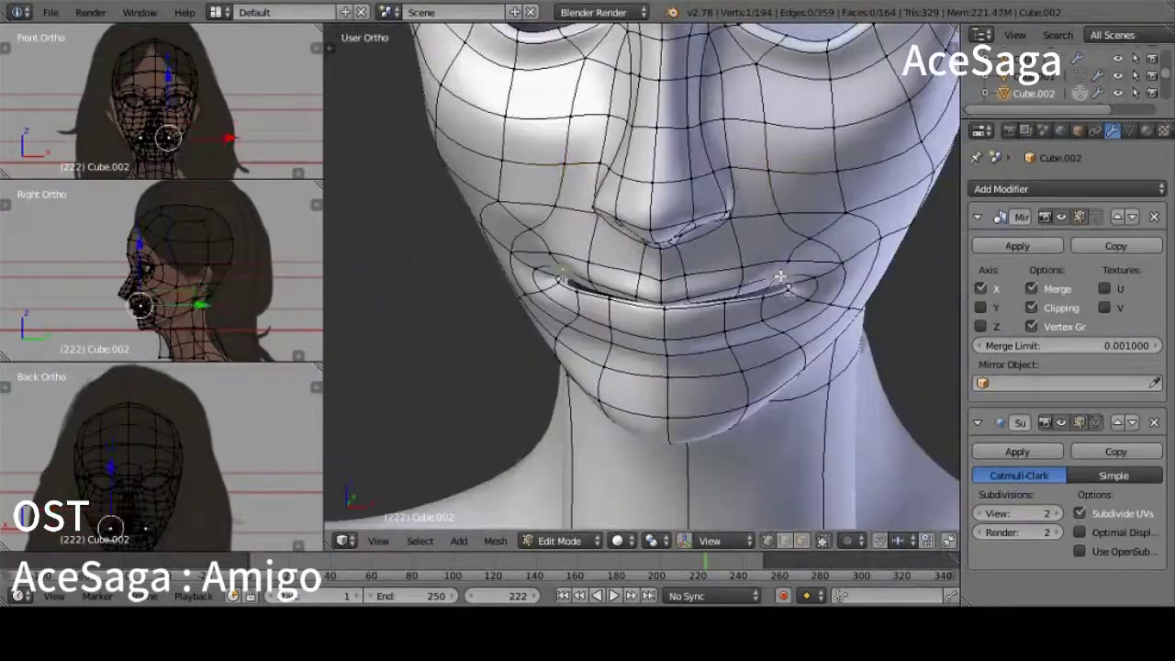
pyautogui.press('KP_3')
pyautogui.press('g')
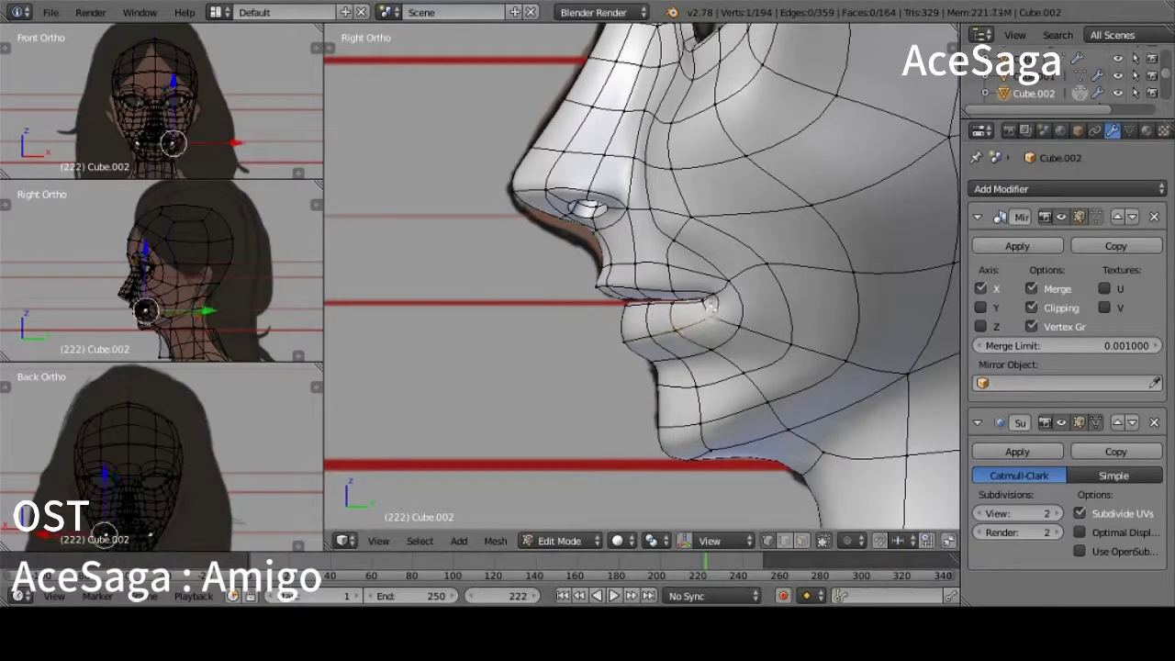
pyautogui.click(657, 303)
pyautogui.press('z')
pyautogui.keyDown('alt'); pyautogui.rightClick(647, 310); pyautogui.keyUp('alt')
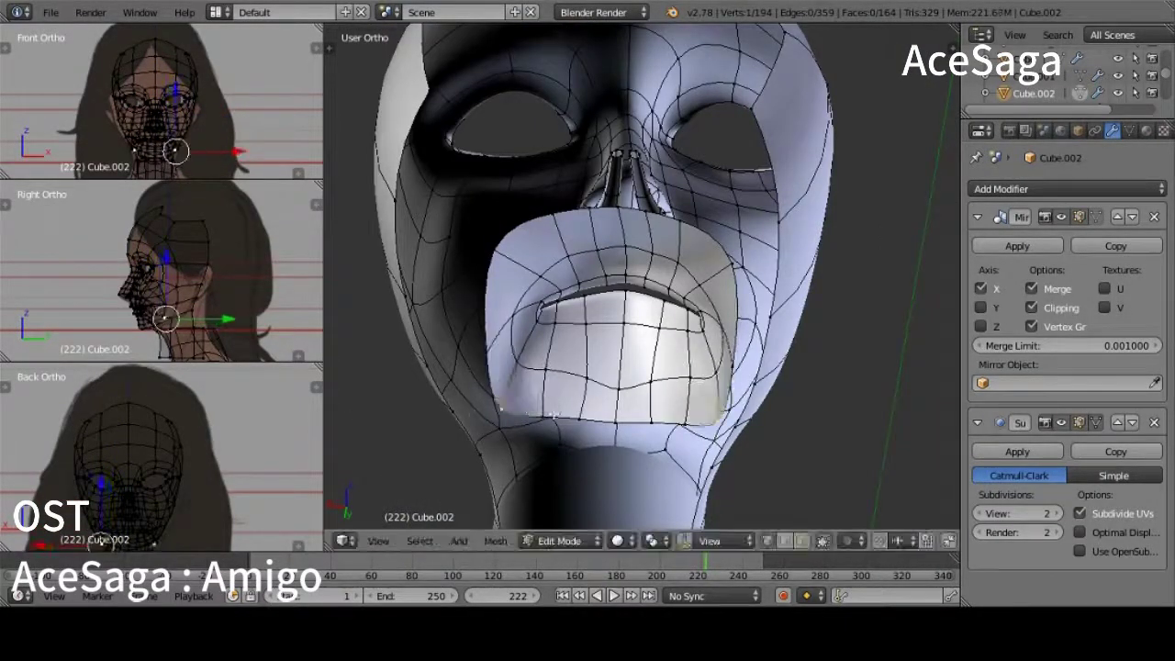
# Step: Move the lip vertices to shape the mouth, checking from below and in right profile
pyautogui.press('g')
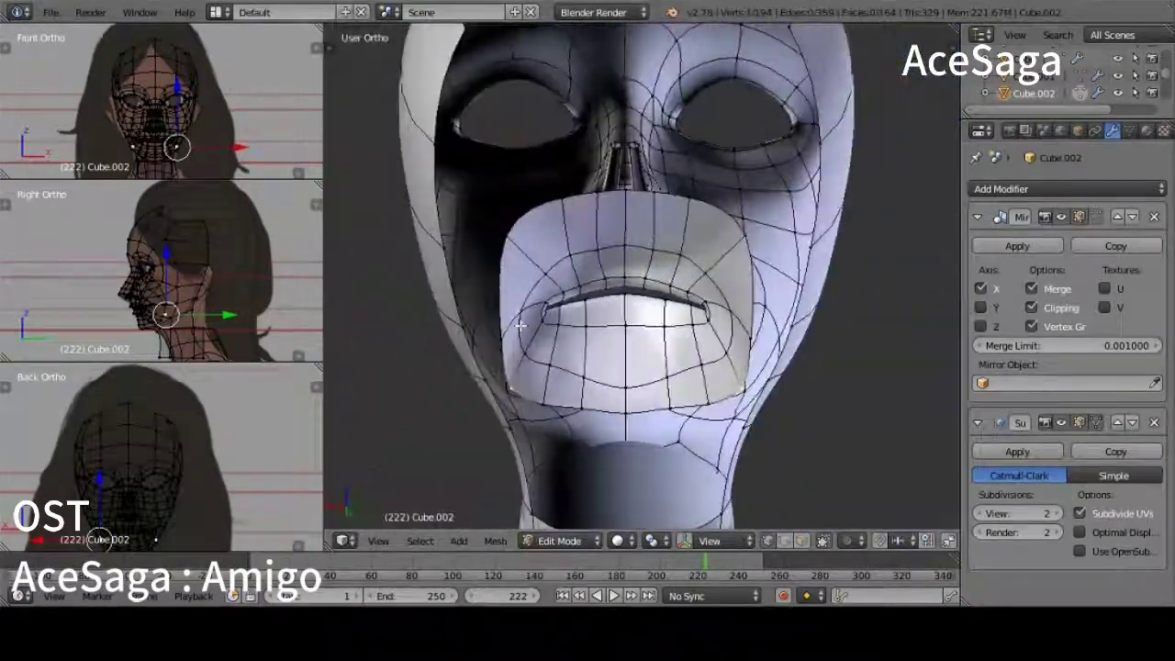
pyautogui.press('g')
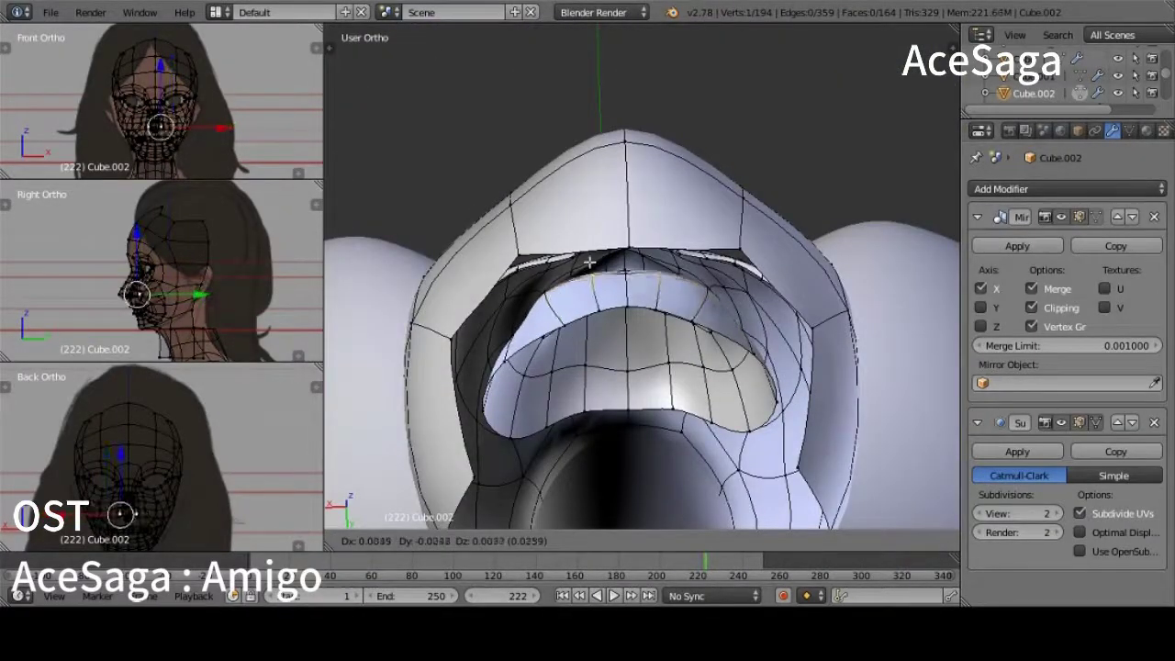
pyautogui.moveTo(619, 355); pyautogui.dragTo(724, 308, button='middle')
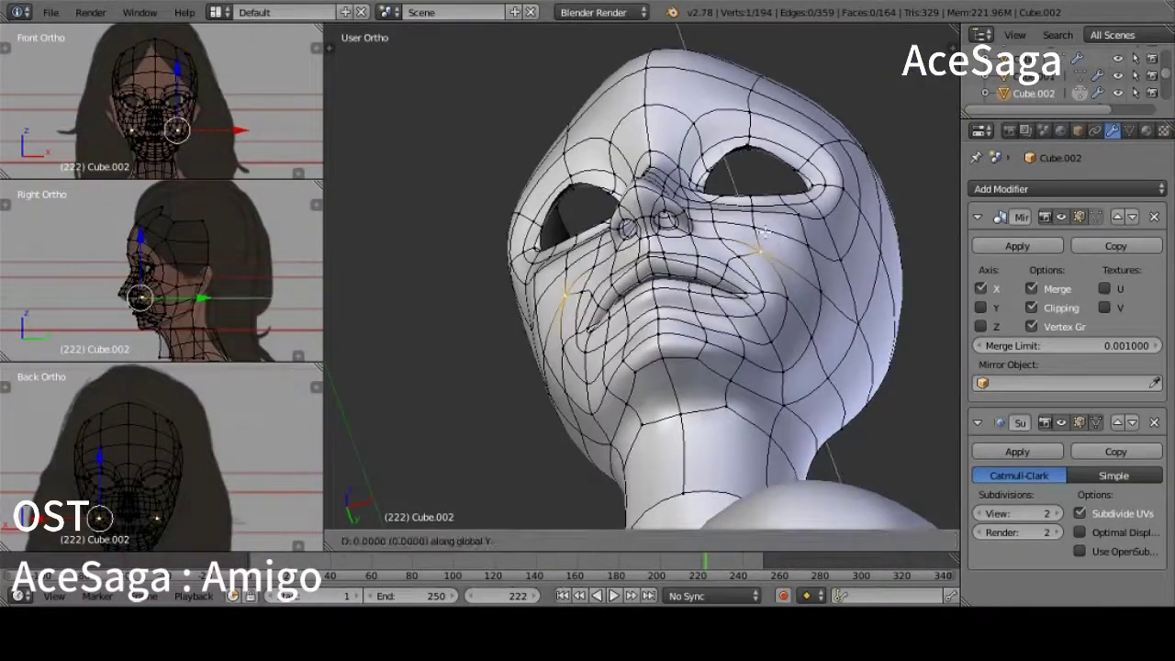
pyautogui.press('KP_3')
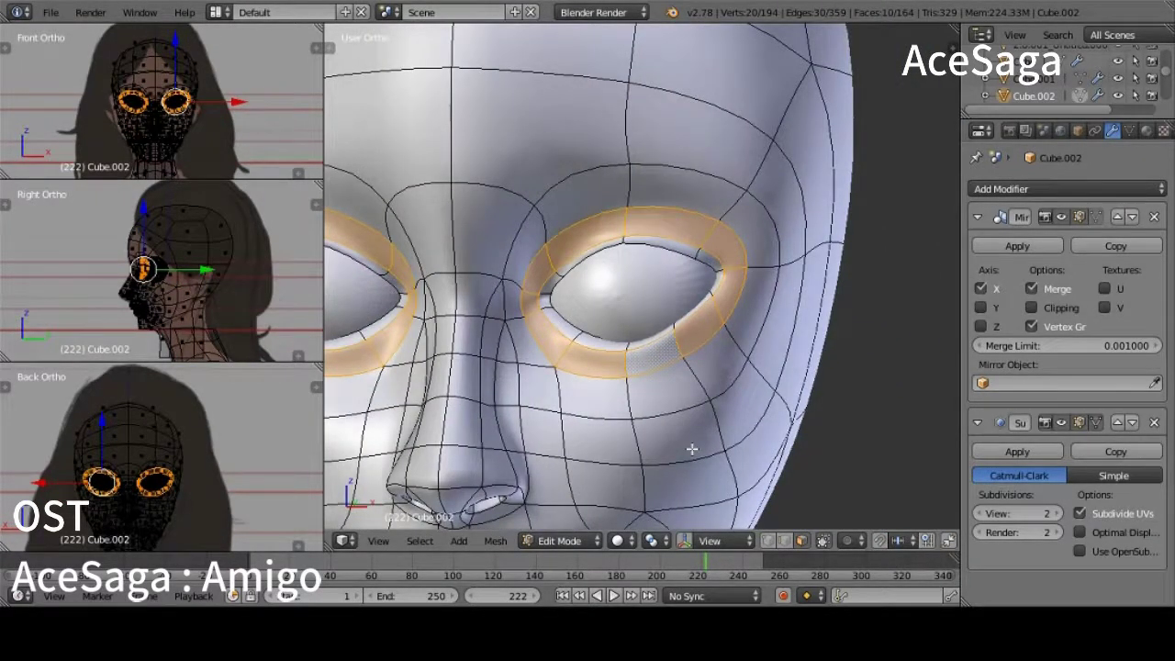
# Step: Select the edge at the outer eye corner, viewed from the side of the face
pyautogui.rightClick(731, 270)
pyautogui.click(732, 270)
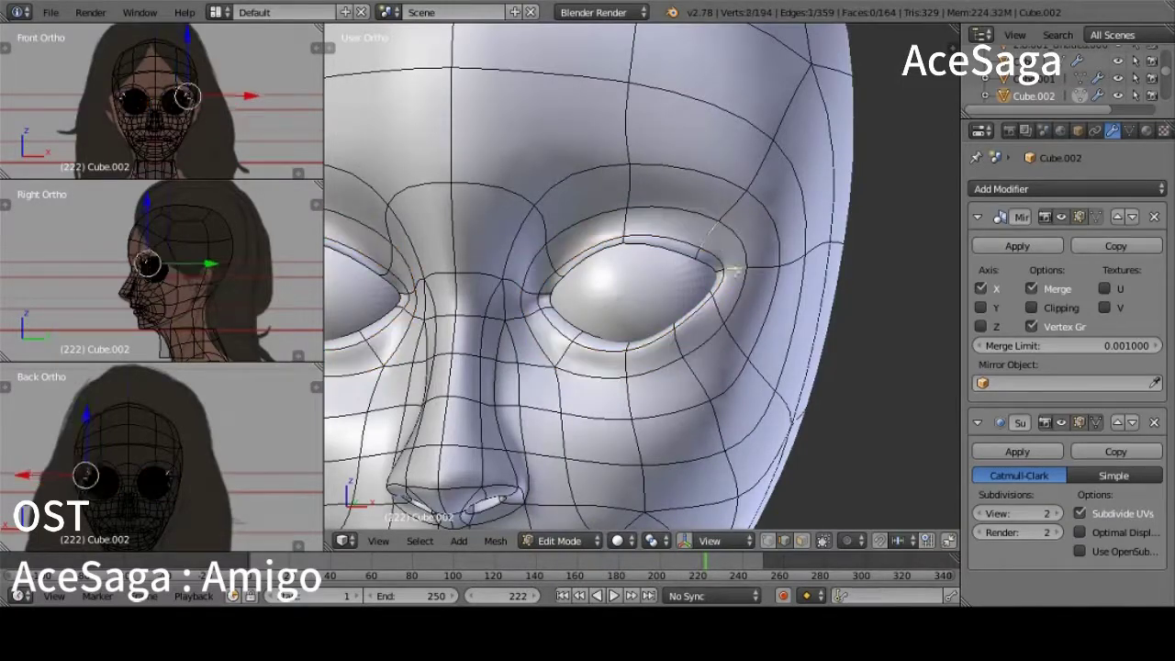
pyautogui.keyDown('alt'); pyautogui.moveTo(639, 218); pyautogui.dragTo(514, 280, button='middle'); pyautogui.keyUp('alt')
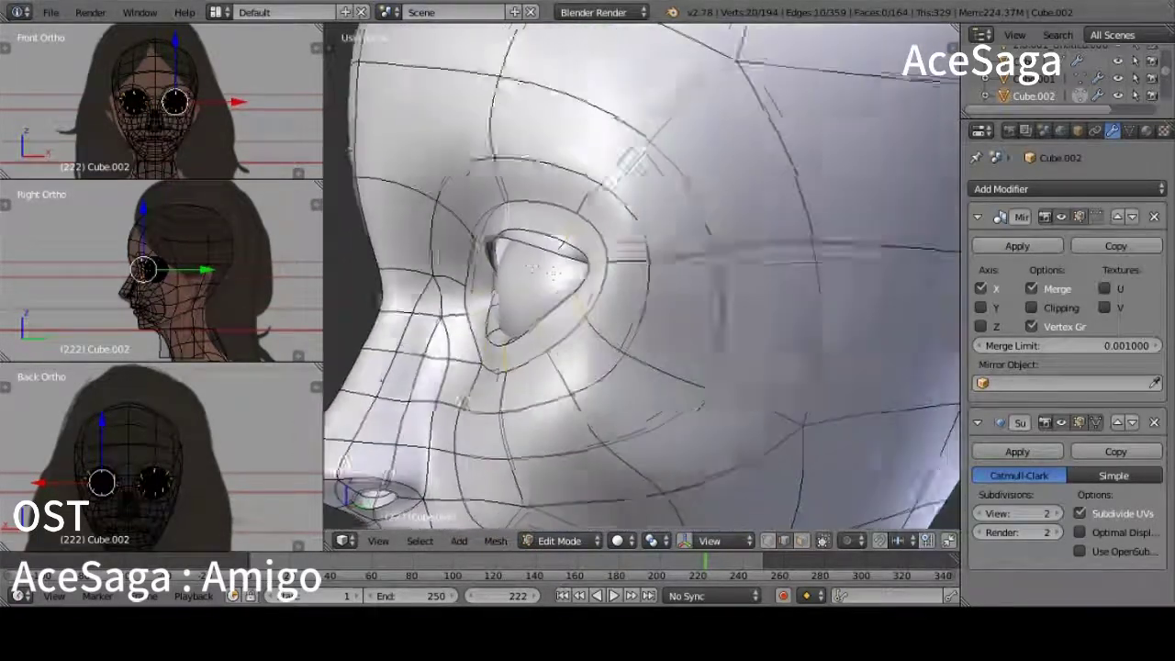